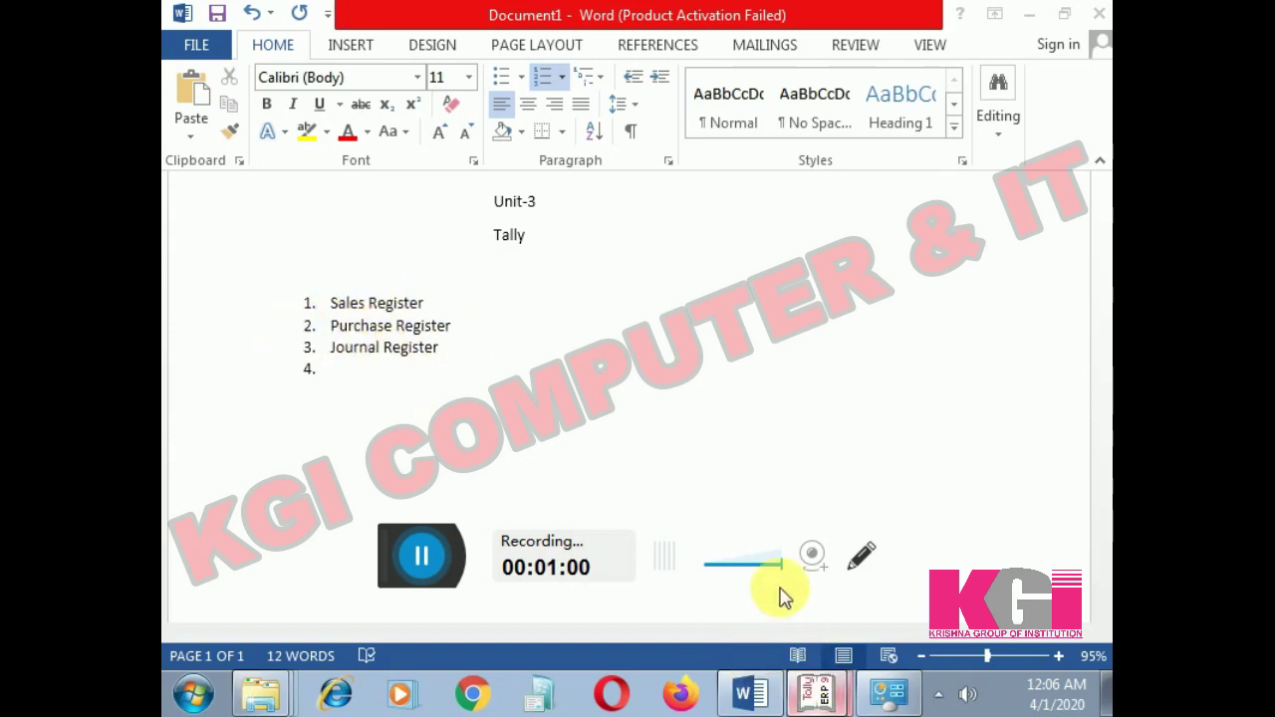
- Switch to Tally.ERP 9 and leave the open Cash ledger report, going back to the Gateway of Tally
{"action": "key", "text": "alt+Tab"}
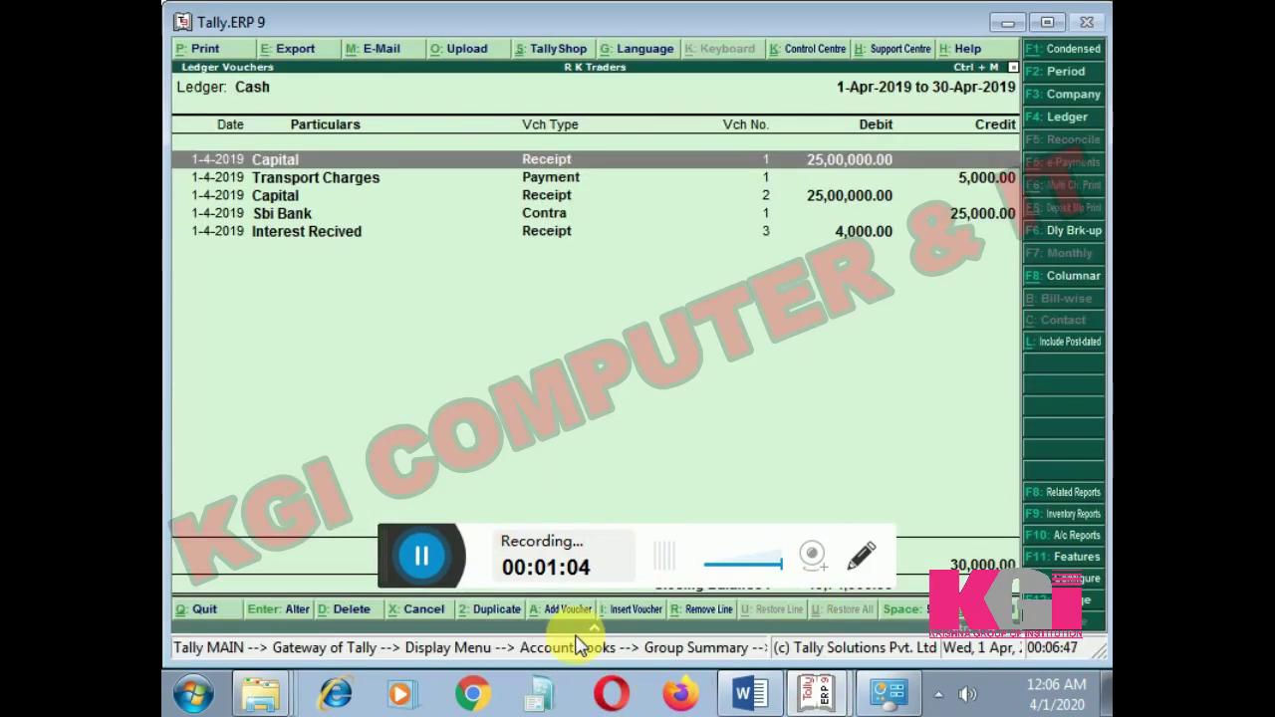
{"action": "key", "text": "Escape"}
{"action": "key", "text": "Escape"}
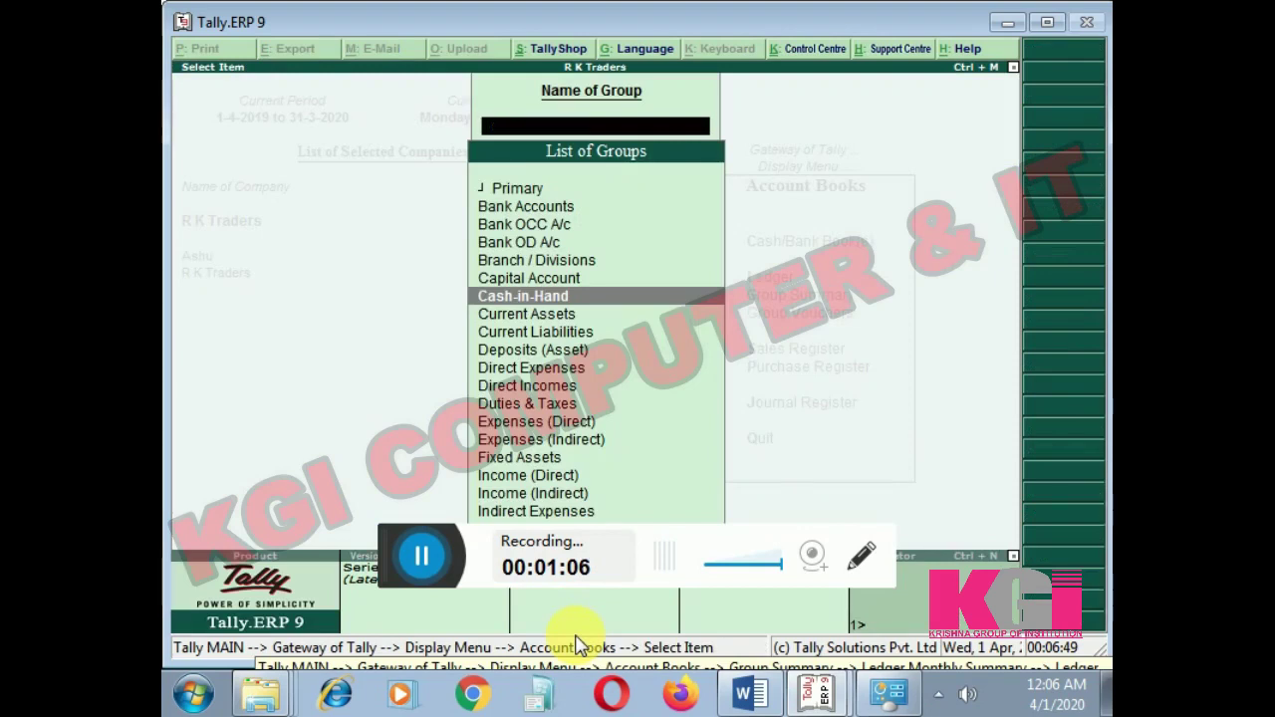
{"action": "key", "text": "Escape"}
{"action": "key", "text": "Escape"}
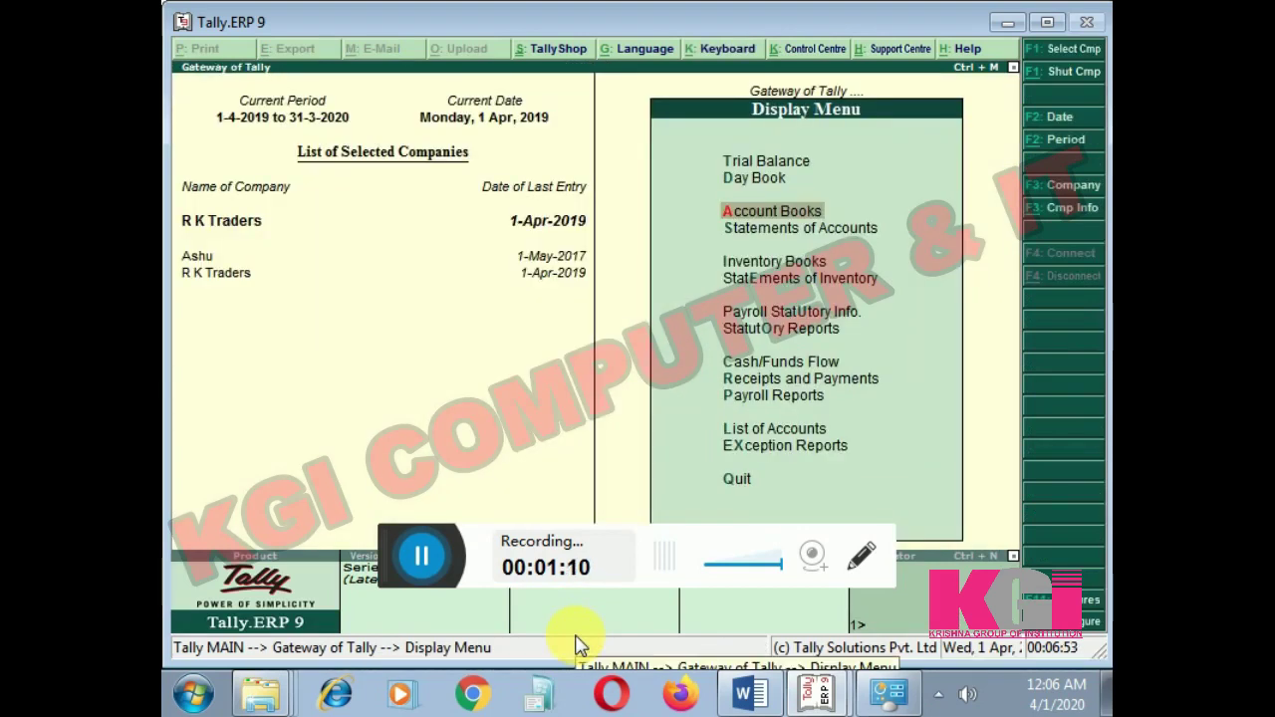
{"action": "key", "text": "Escape"}
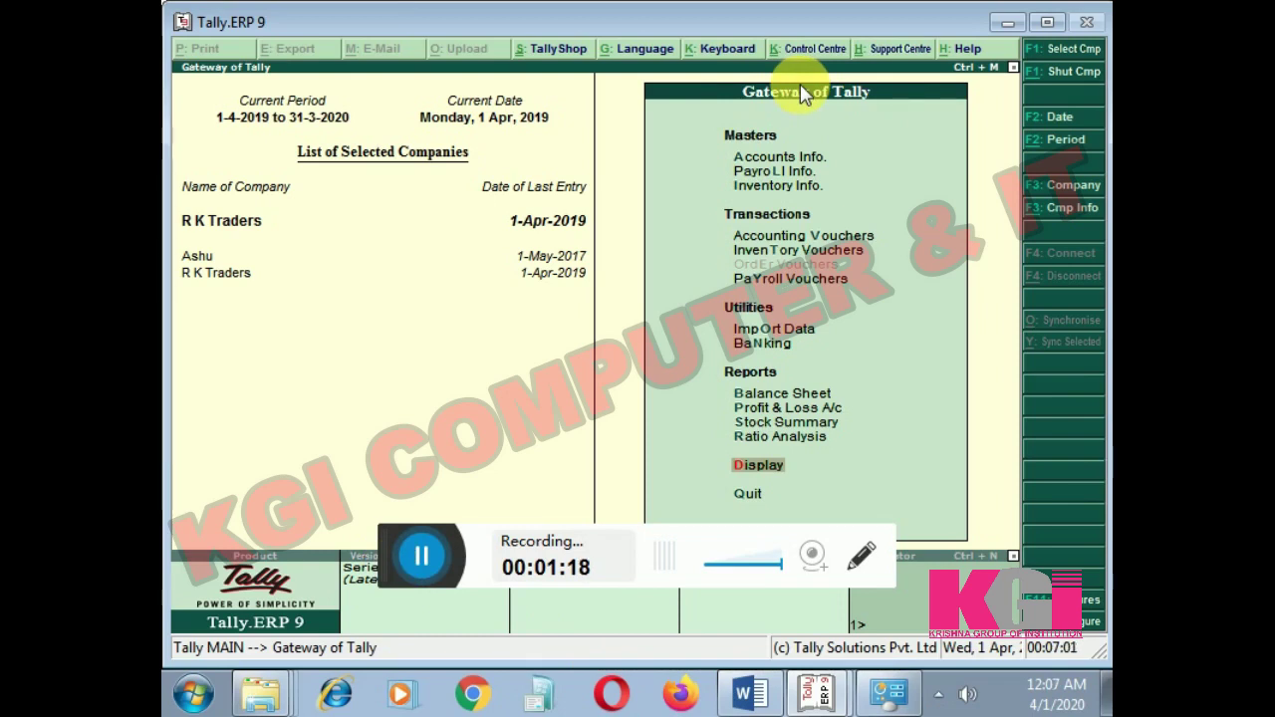
{"action": "key", "text": "Return"}
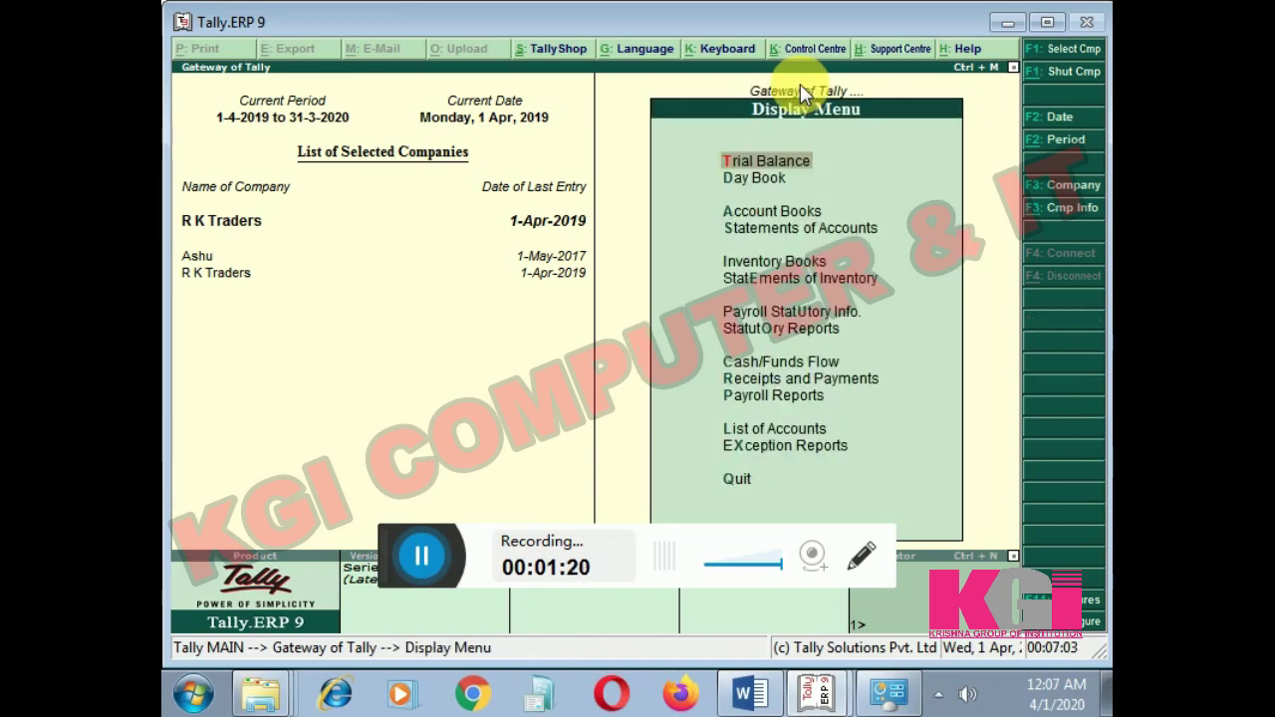
{"action": "key", "text": "Escape"}
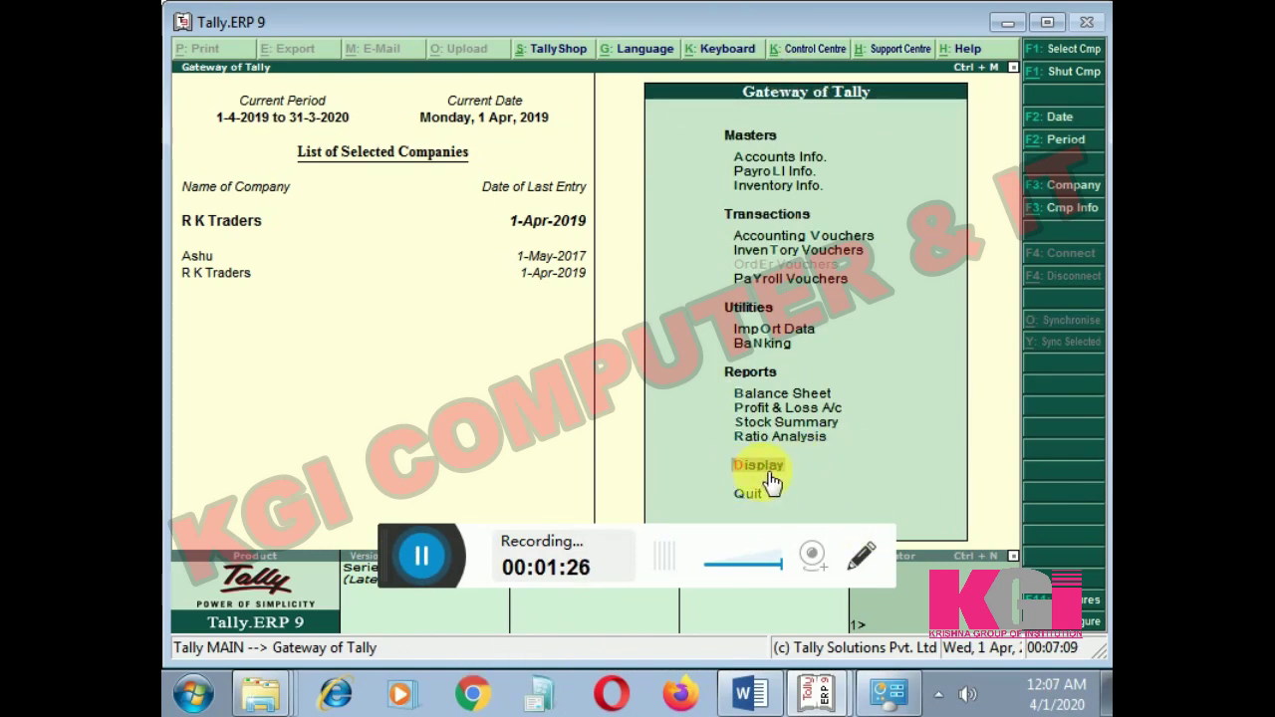
{"action": "key", "text": "Up"}
{"action": "key", "text": "Up"}
{"action": "key", "text": "Up"}
{"action": "key", "text": "Up"}
{"action": "key", "text": "Up"}
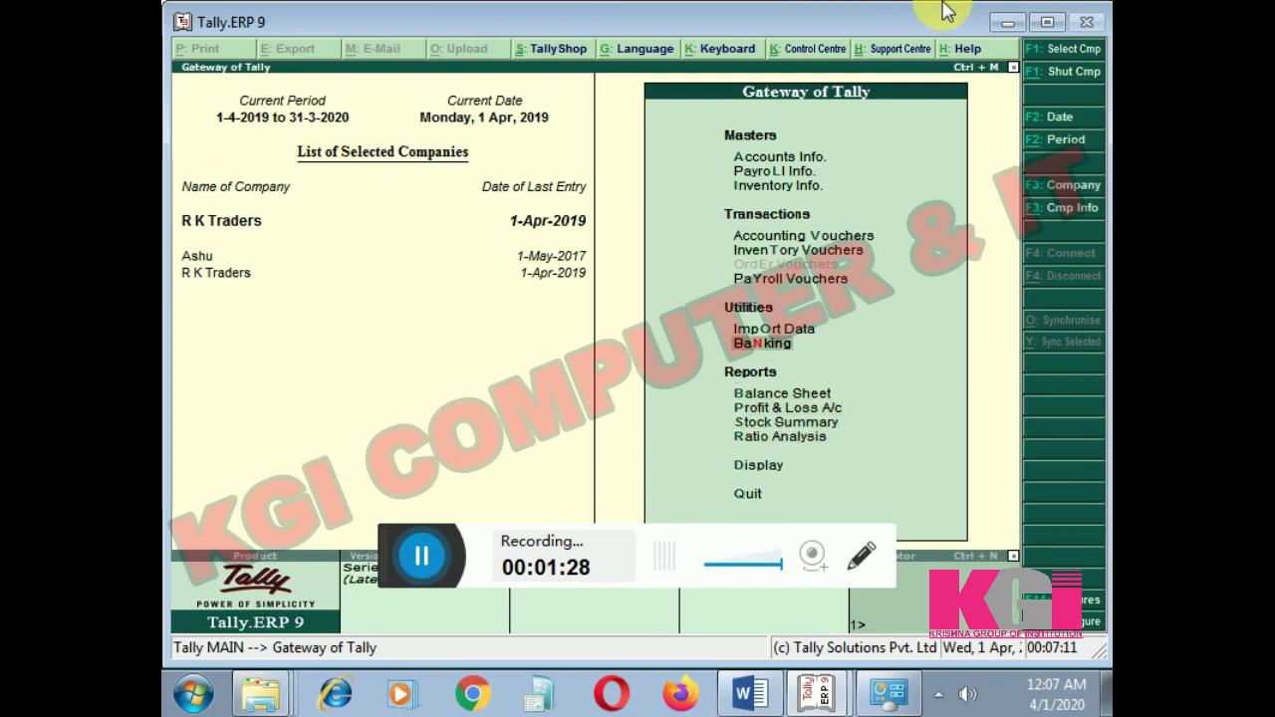
{"action": "key", "text": "Down"}
{"action": "key", "text": "Down"}
{"action": "key", "text": "Down"}
{"action": "key", "text": "Down"}
{"action": "key", "text": "Down"}
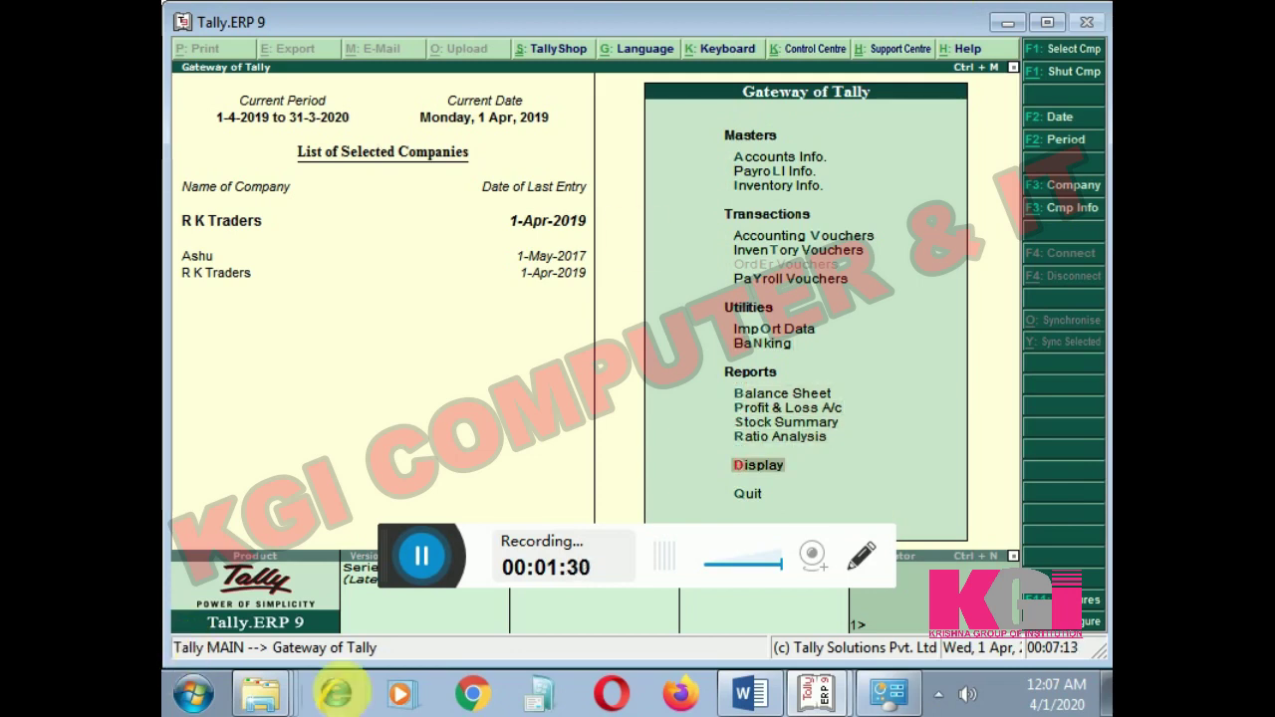
- Open the account books of R K Traders from the display reports
{"action": "key", "text": "Return"}
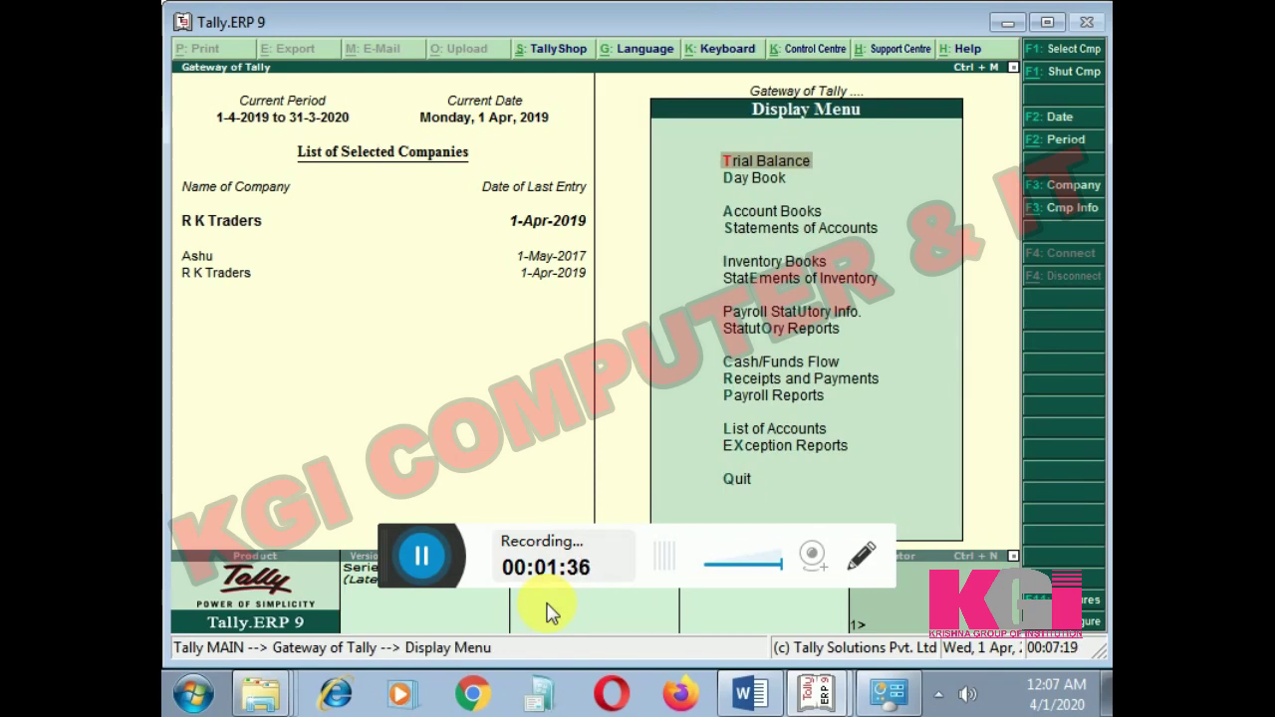
{"action": "key", "text": "Down"}
{"action": "key", "text": "Down"}
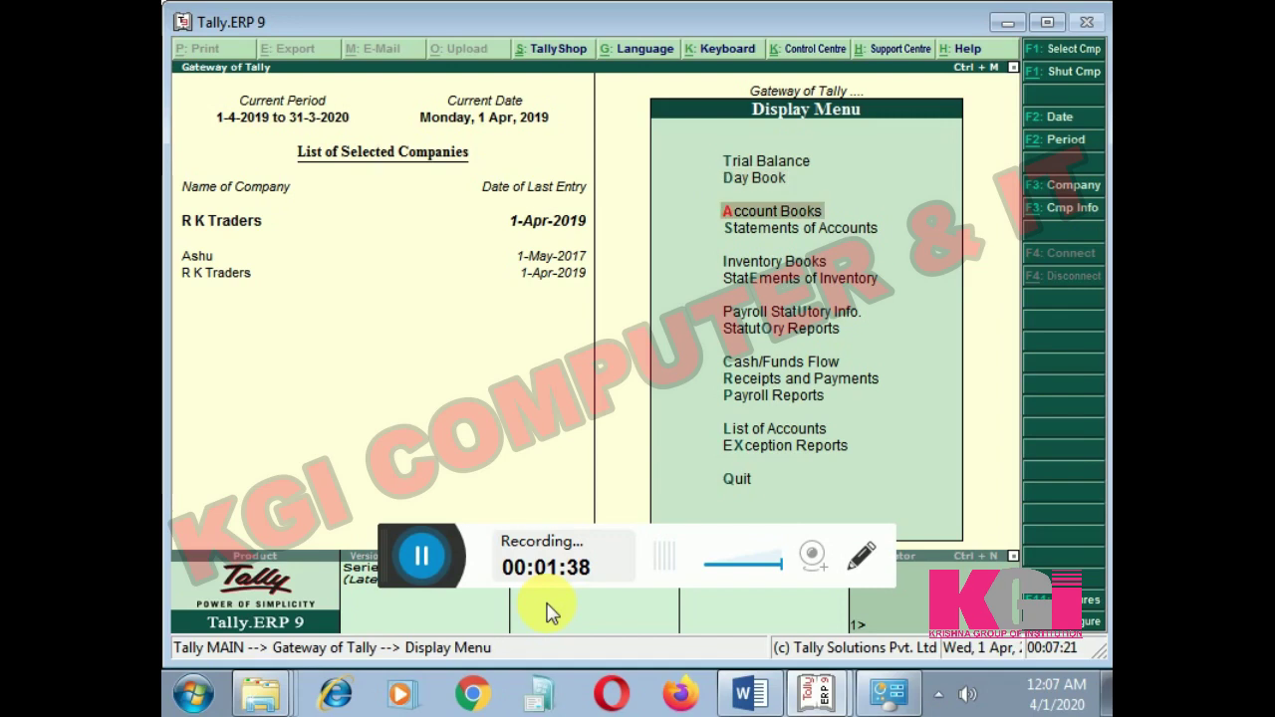
{"action": "key", "text": "Return"}
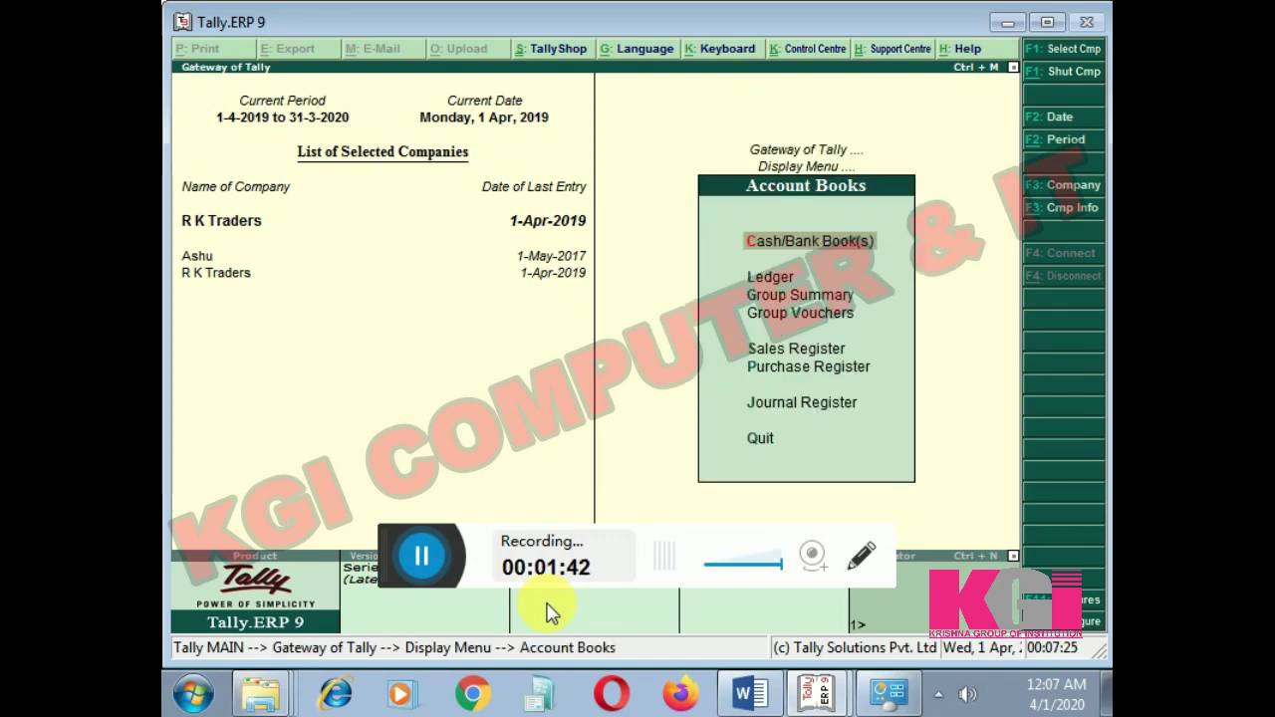
- View the Sales Register of R K Traders with its April sales vouchers, and return to the account books
{"action": "key", "text": "Down"}
{"action": "key", "text": "Down"}
{"action": "key", "text": "Down"}
{"action": "key", "text": "Down"}
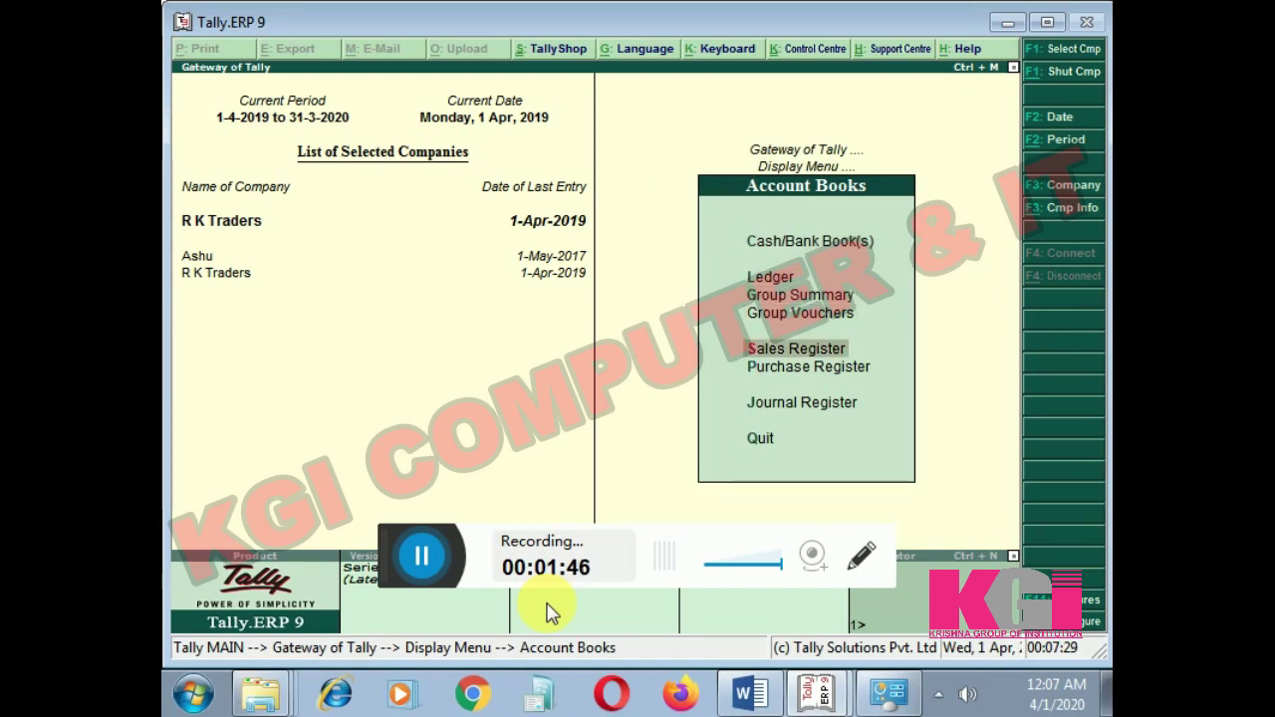
{"action": "key", "text": "Down"}
{"action": "key", "text": "Down"}
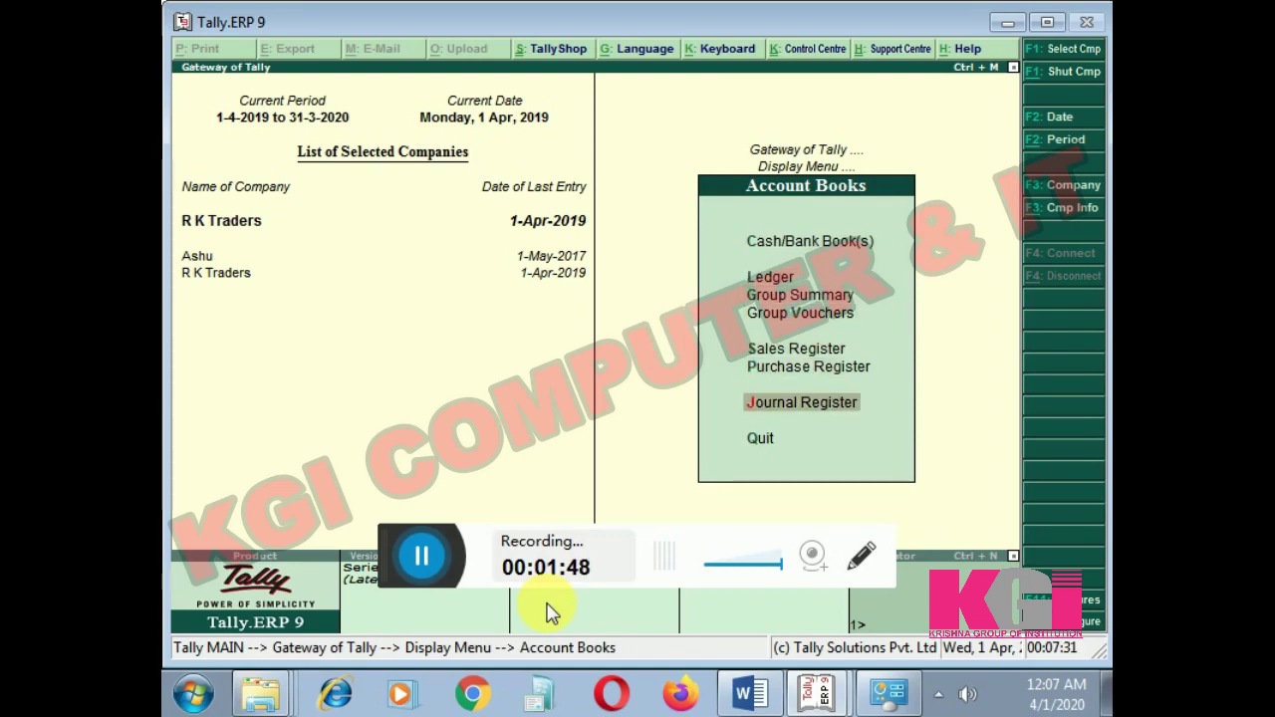
{"action": "key", "text": "Up"}
{"action": "key", "text": "Up"}
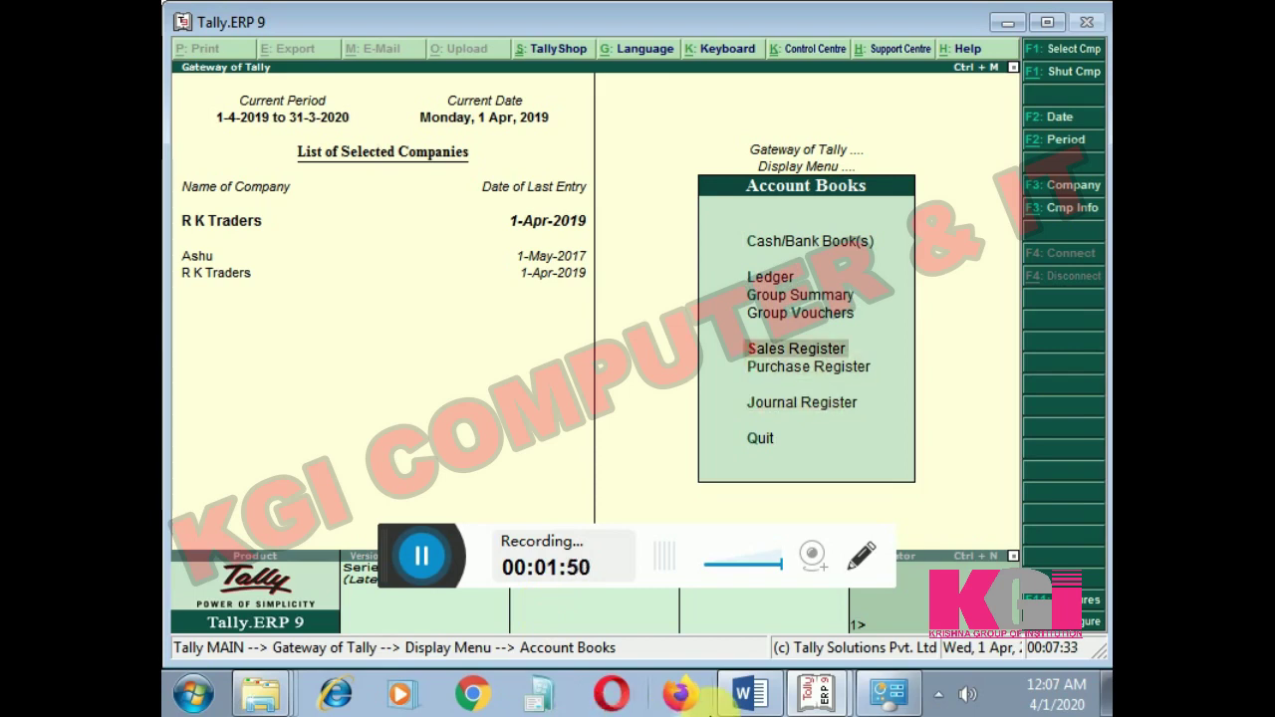
{"action": "key", "text": "Return"}
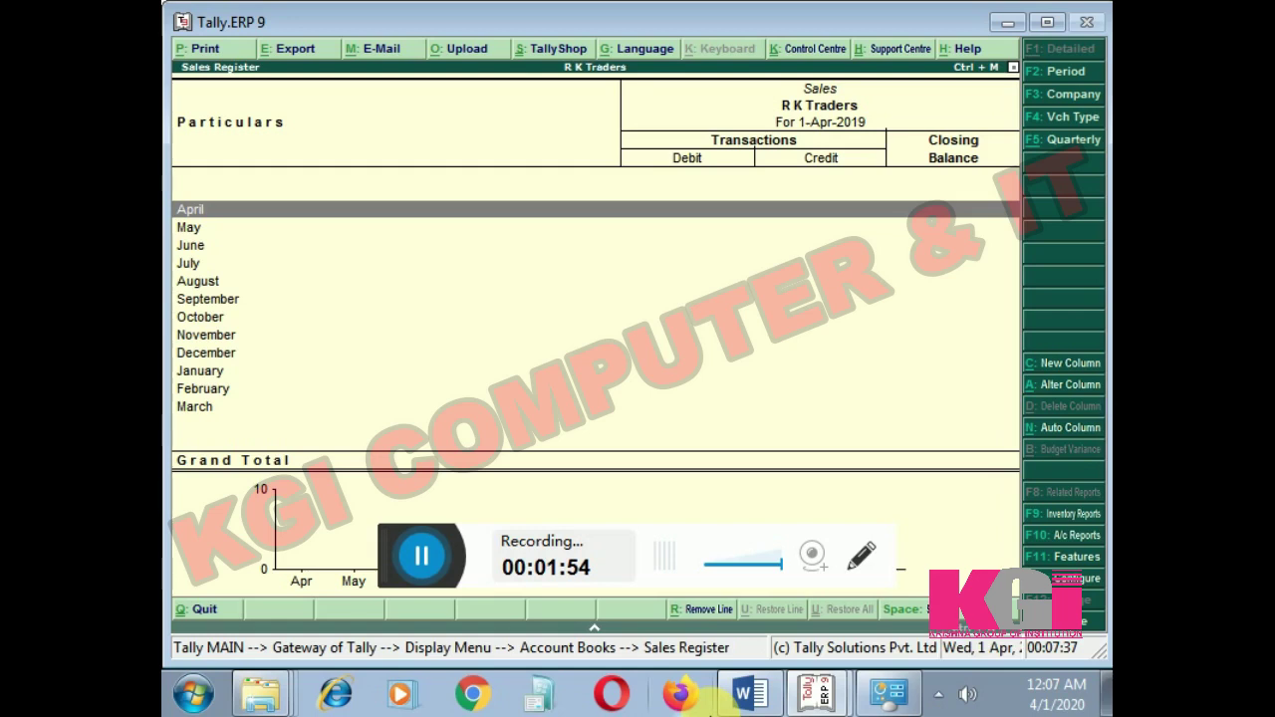
{"action": "key", "text": "Return"}
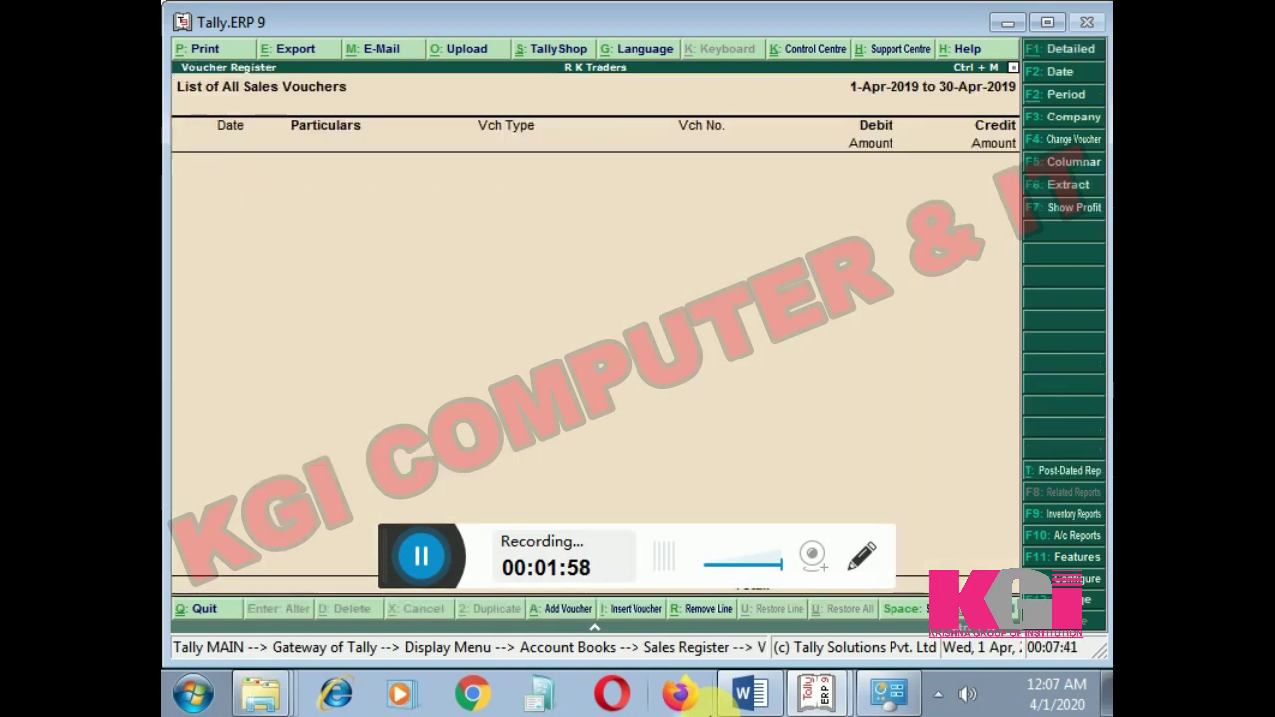
{"action": "key", "text": "Escape"}
{"action": "key", "text": "Escape"}
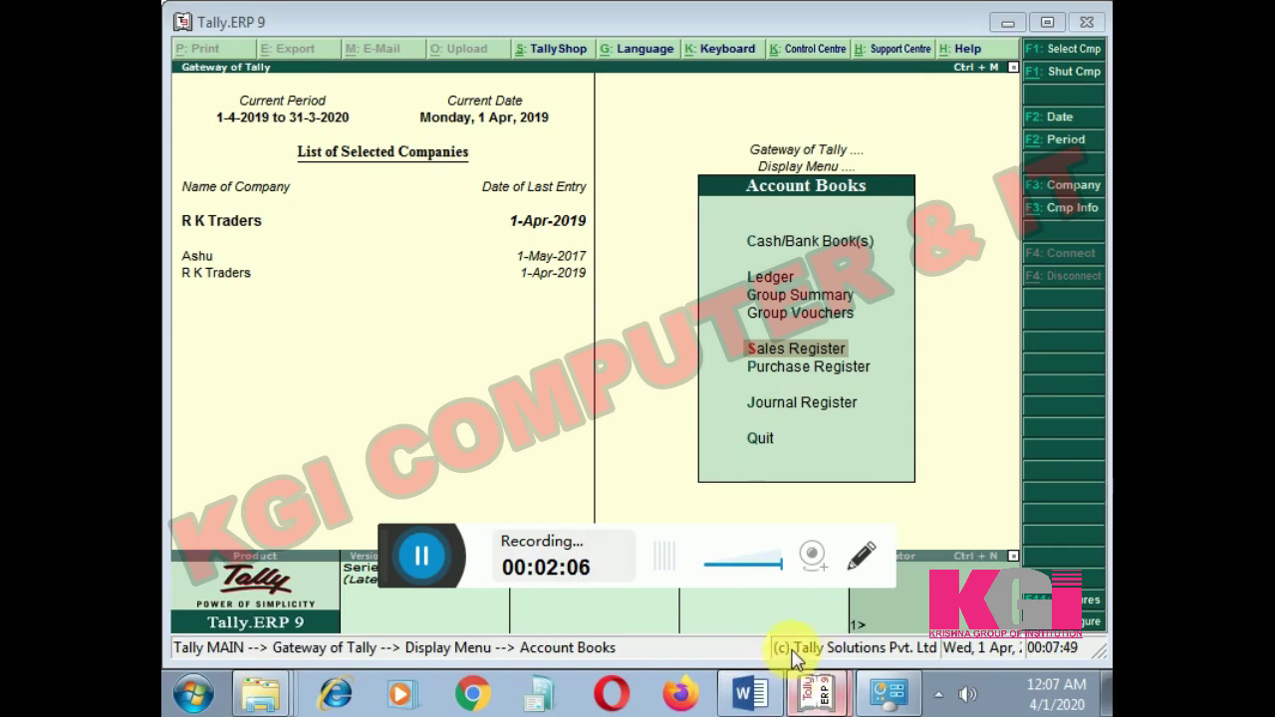
- Shut the R K Traders company and open the account books of the remaining company
{"action": "key", "text": "alt+F1"}
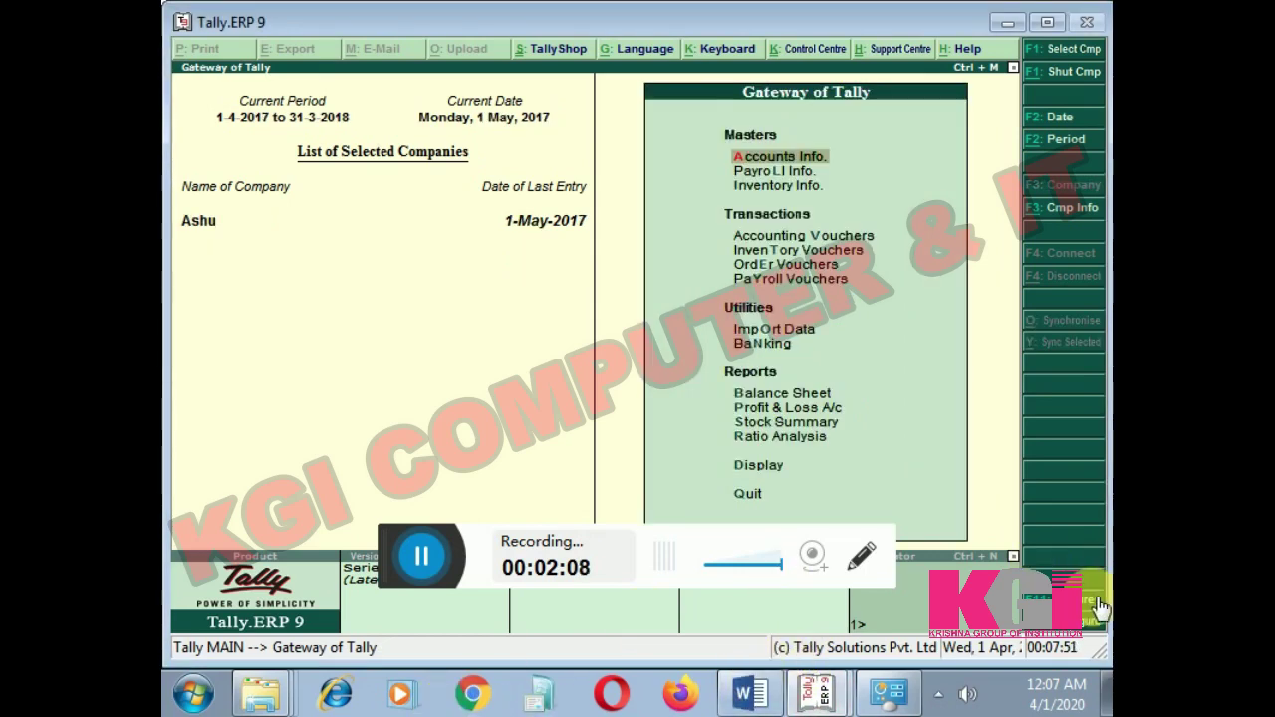
{"action": "key", "text": "Down"}
{"action": "key", "text": "Down"}
{"action": "key", "text": "Down"}
{"action": "key", "text": "Down"}
{"action": "key", "text": "Down"}
{"action": "key", "text": "Down"}
{"action": "key", "text": "Down"}
{"action": "key", "text": "Down"}
{"action": "key", "text": "Down"}
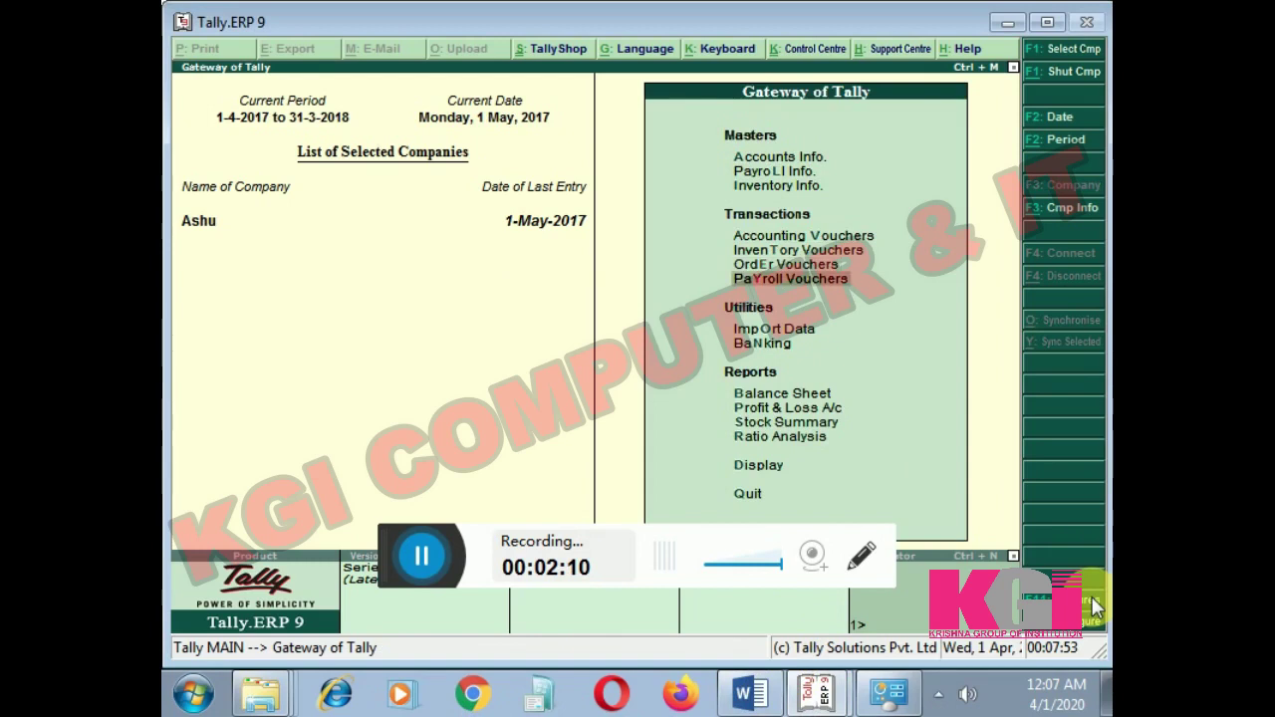
{"action": "key", "text": "Down"}
{"action": "key", "text": "Down"}
{"action": "key", "text": "Down"}
{"action": "key", "text": "Down"}
{"action": "key", "text": "Return"}
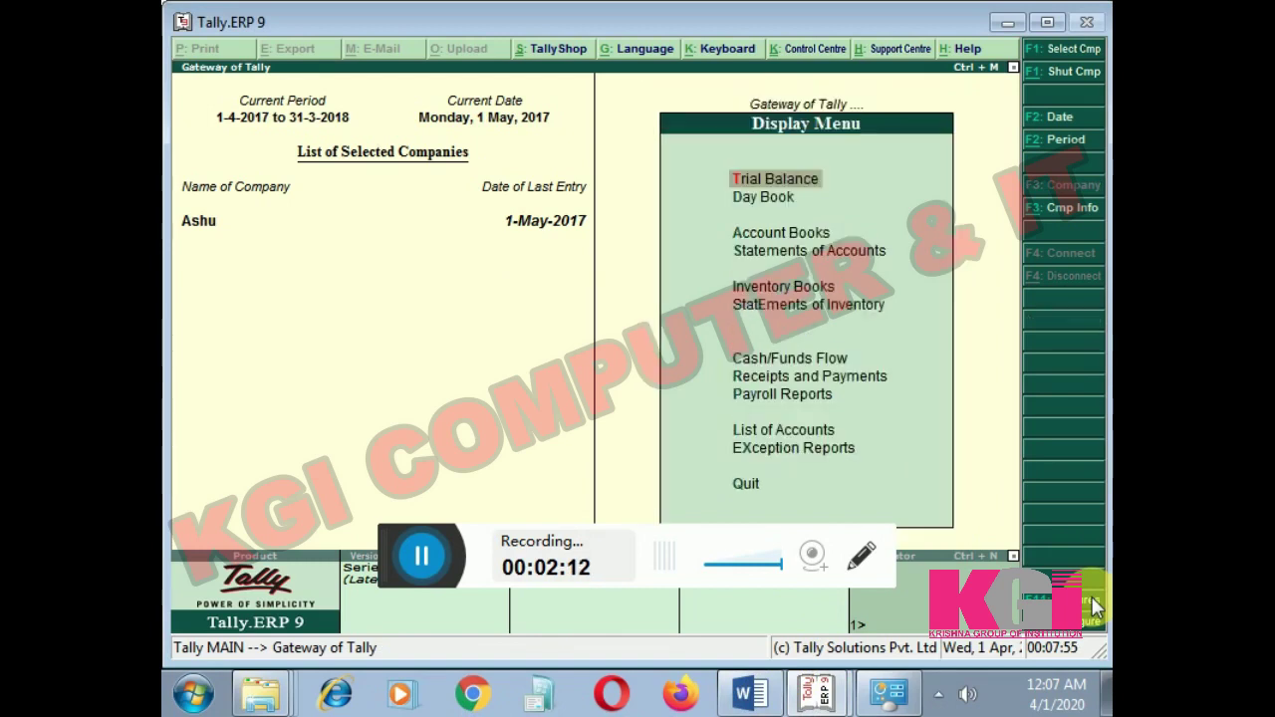
{"action": "key", "text": "Down"}
{"action": "key", "text": "Down"}
{"action": "key", "text": "Return"}
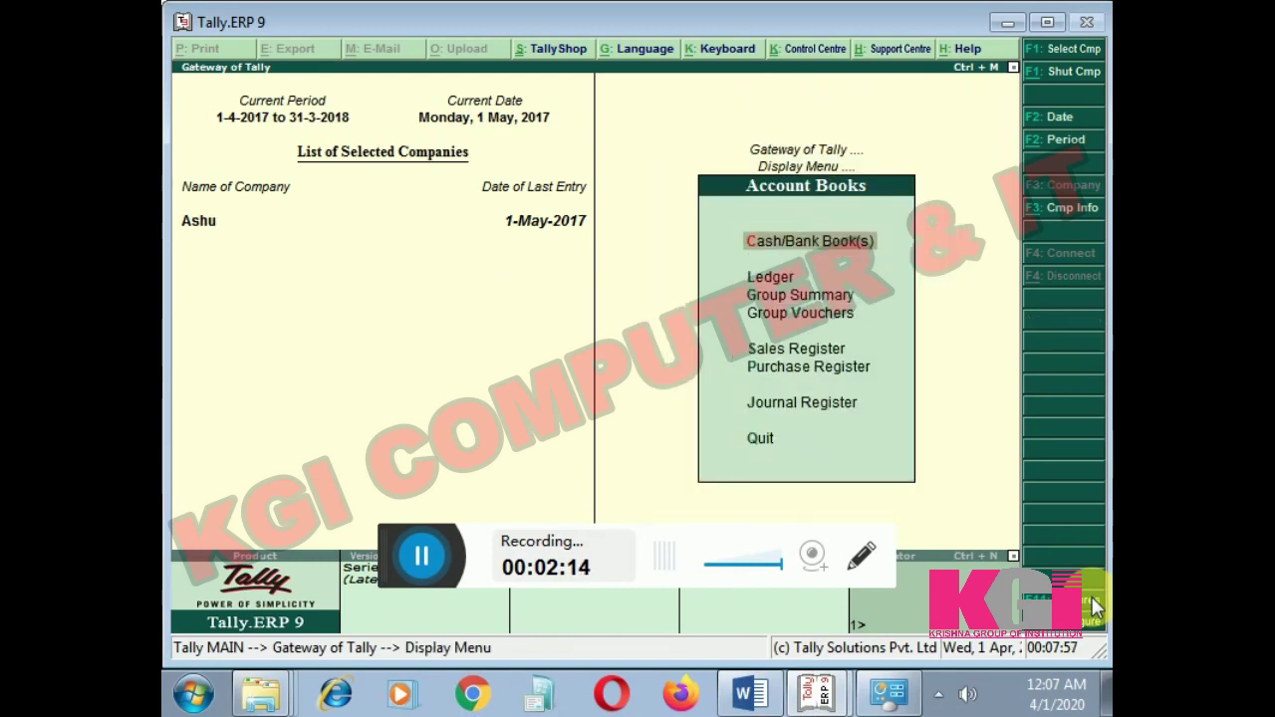
- Open the Sales Register of the remaining company
{"action": "key", "text": "Down"}
{"action": "key", "text": "Down"}
{"action": "key", "text": "Down"}
{"action": "key", "text": "Down"}
{"action": "key", "text": "Return"}
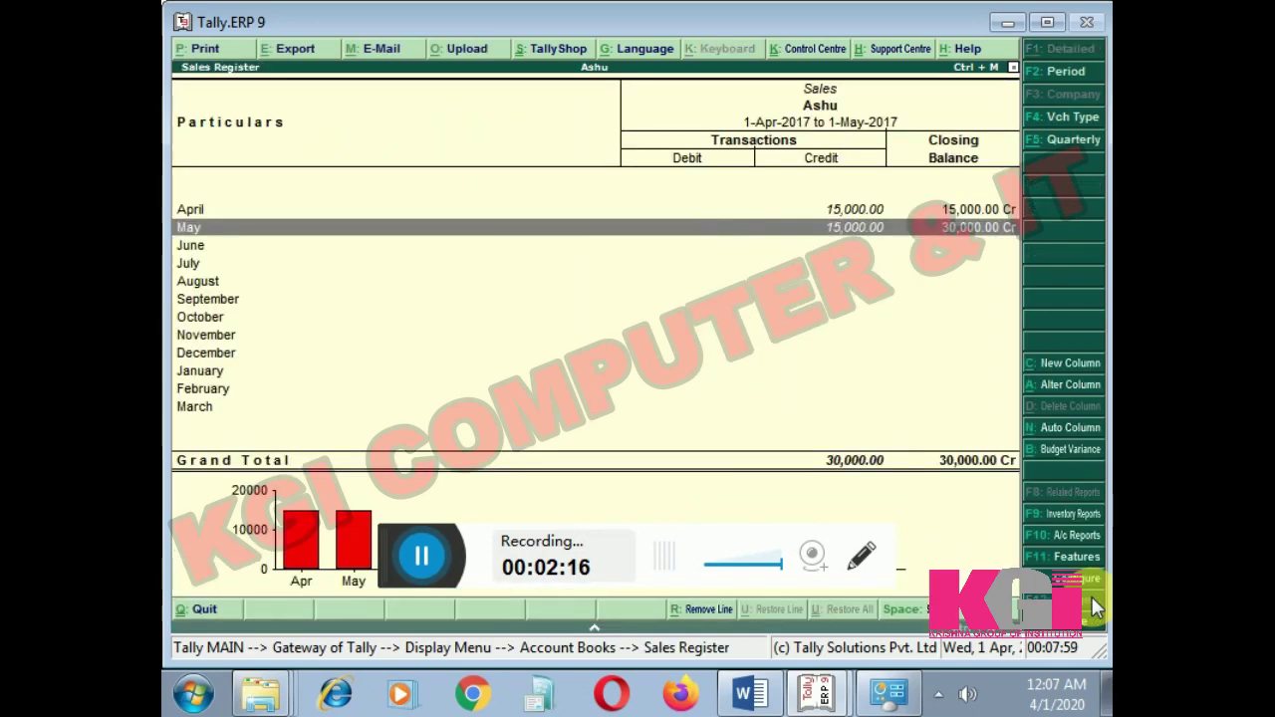
- Examine the April cash sales voucher from the Sales Register and close it without changes
{"action": "key", "text": "Up"}
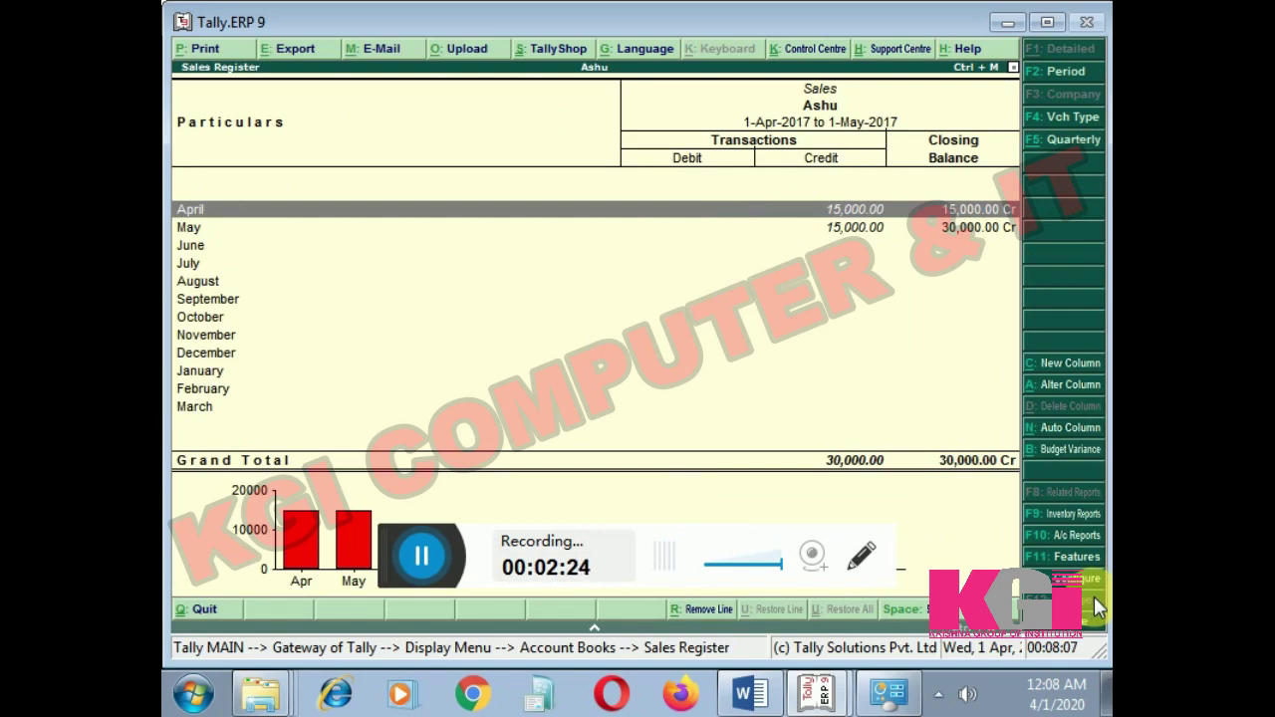
{"action": "key", "text": "Return"}
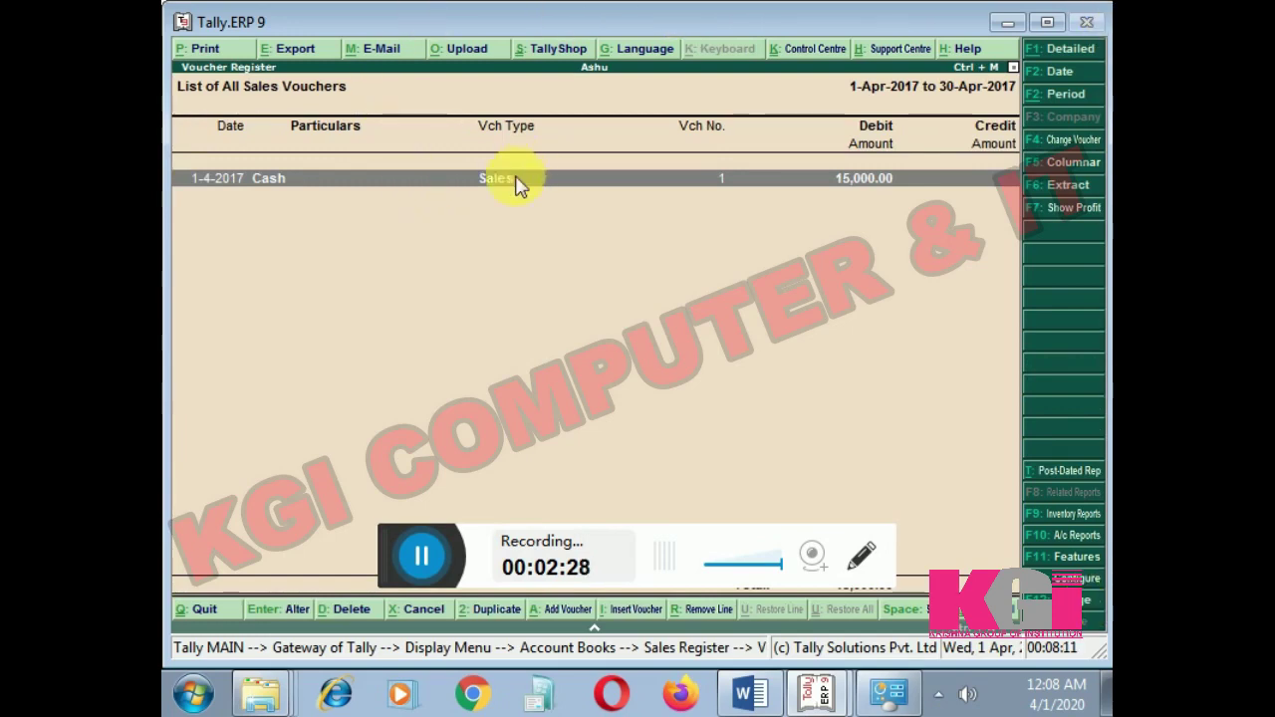
{"action": "left_click", "coordinate": [883, 187]}
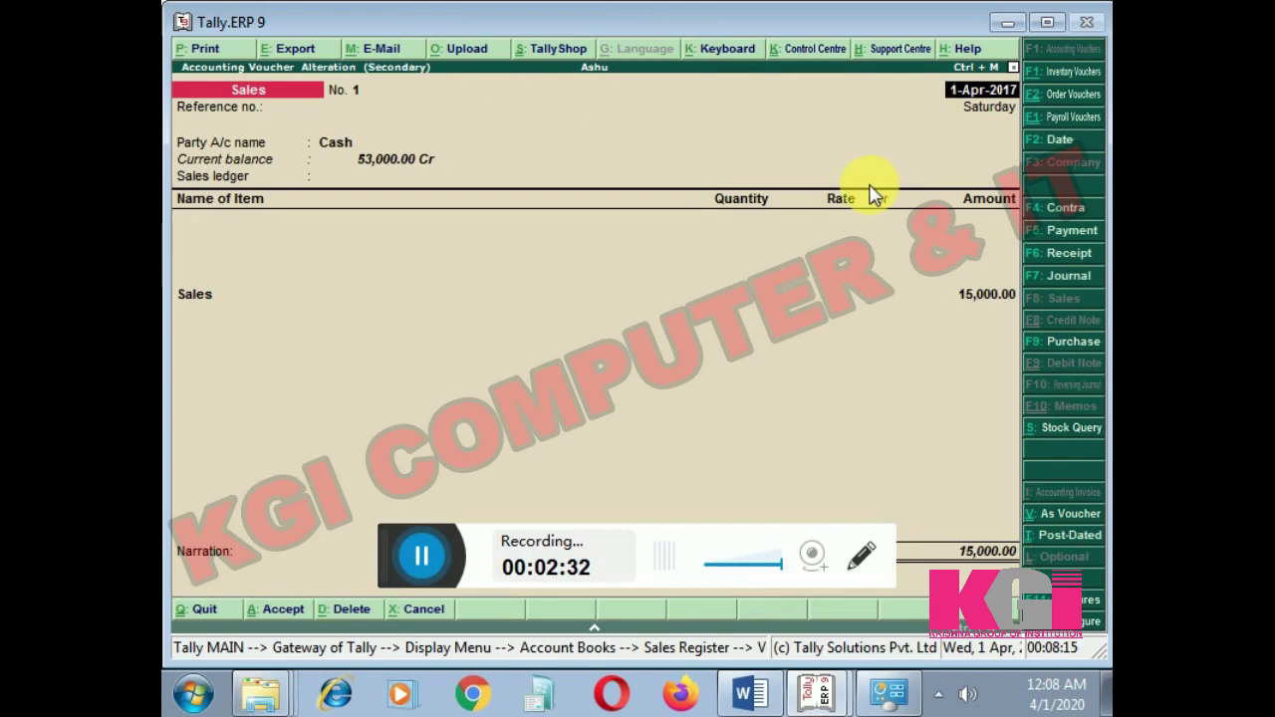
{"action": "key", "text": "Escape"}
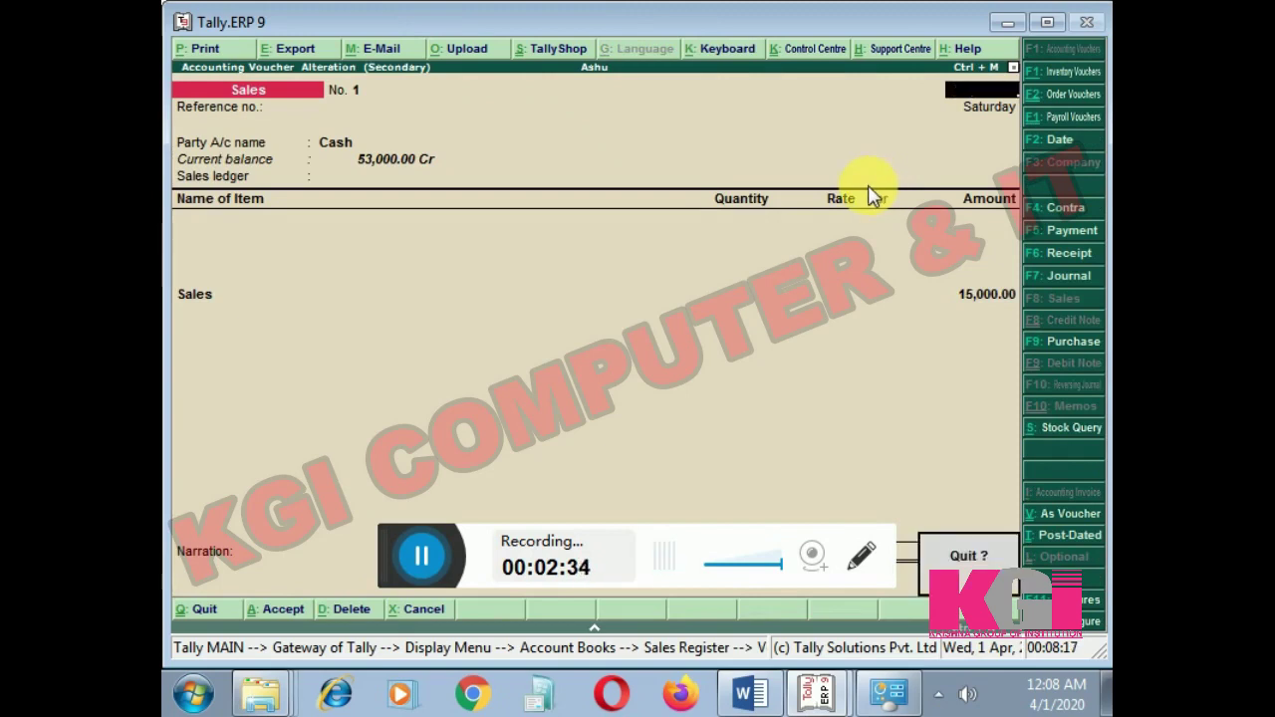
{"action": "key", "text": "Return"}
{"action": "key", "text": "Escape"}
- Examine the May sales voucher for Ravi Traders, close it without changes and leave the Sales Register
{"action": "key", "text": "Down"}
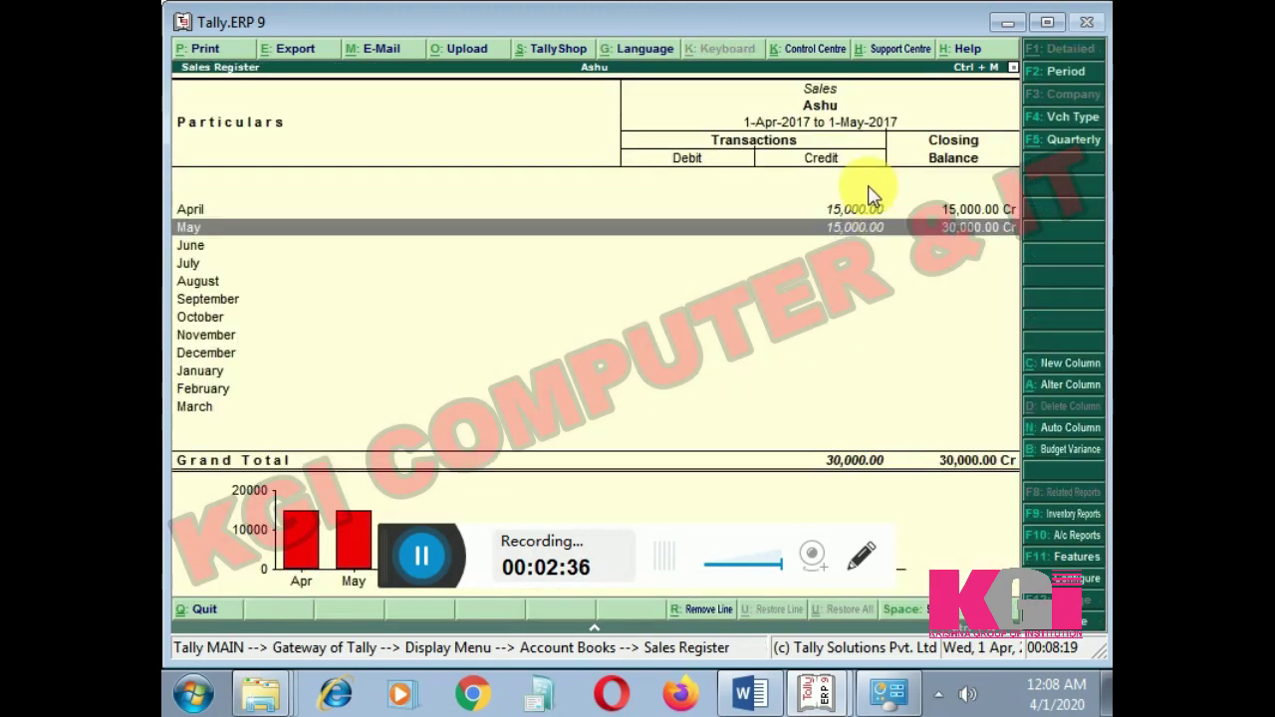
{"action": "key", "text": "Return"}
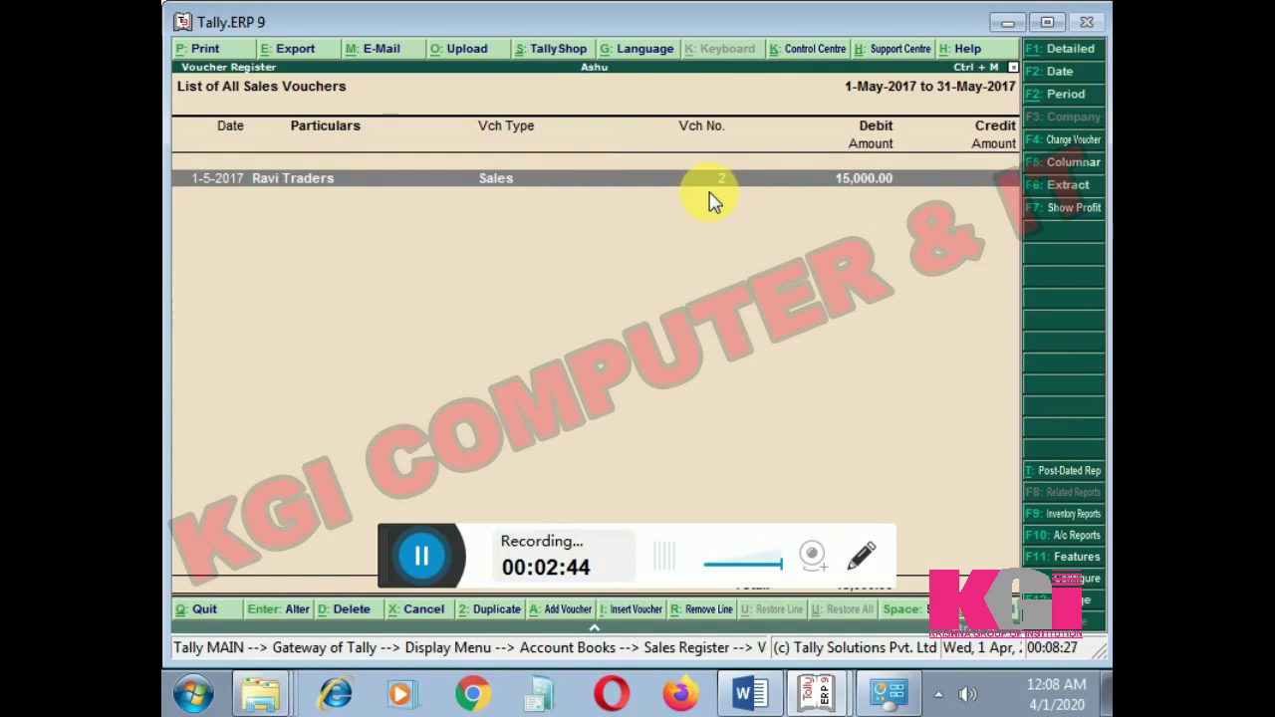
{"action": "key", "text": "Return"}
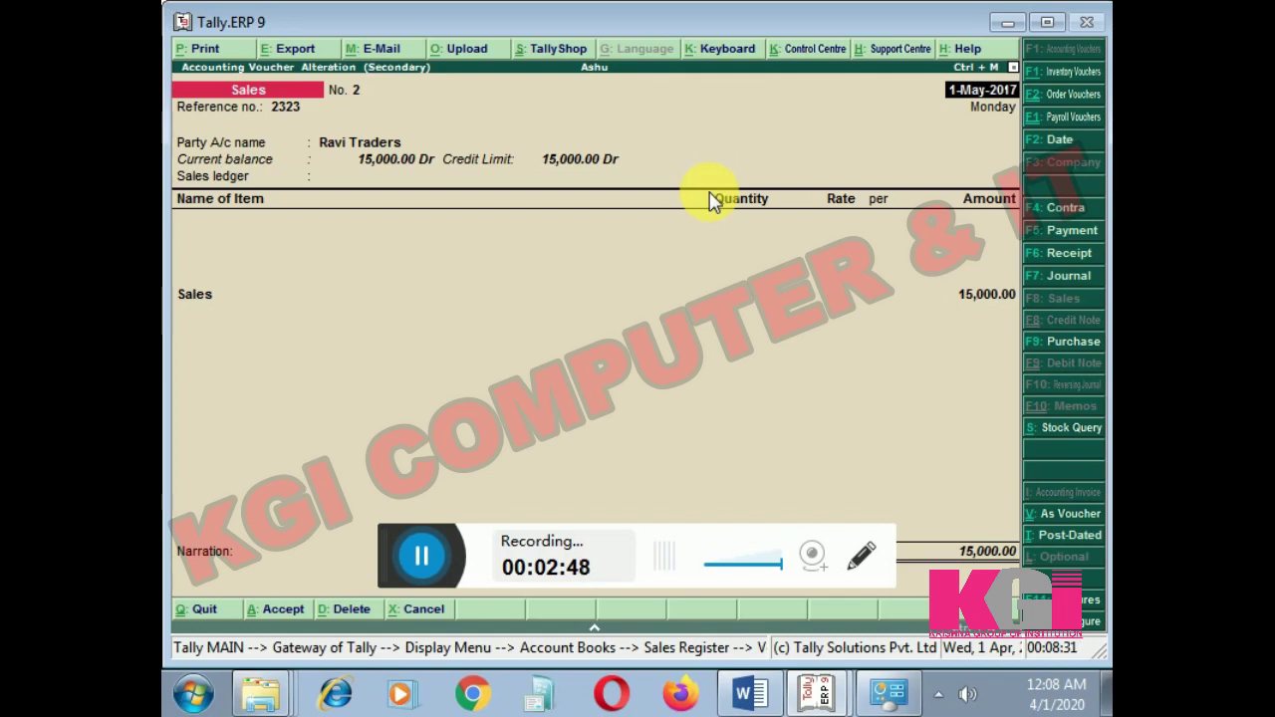
{"action": "key", "text": "Escape"}
{"action": "key", "text": "y"}
{"action": "key", "text": "Escape"}
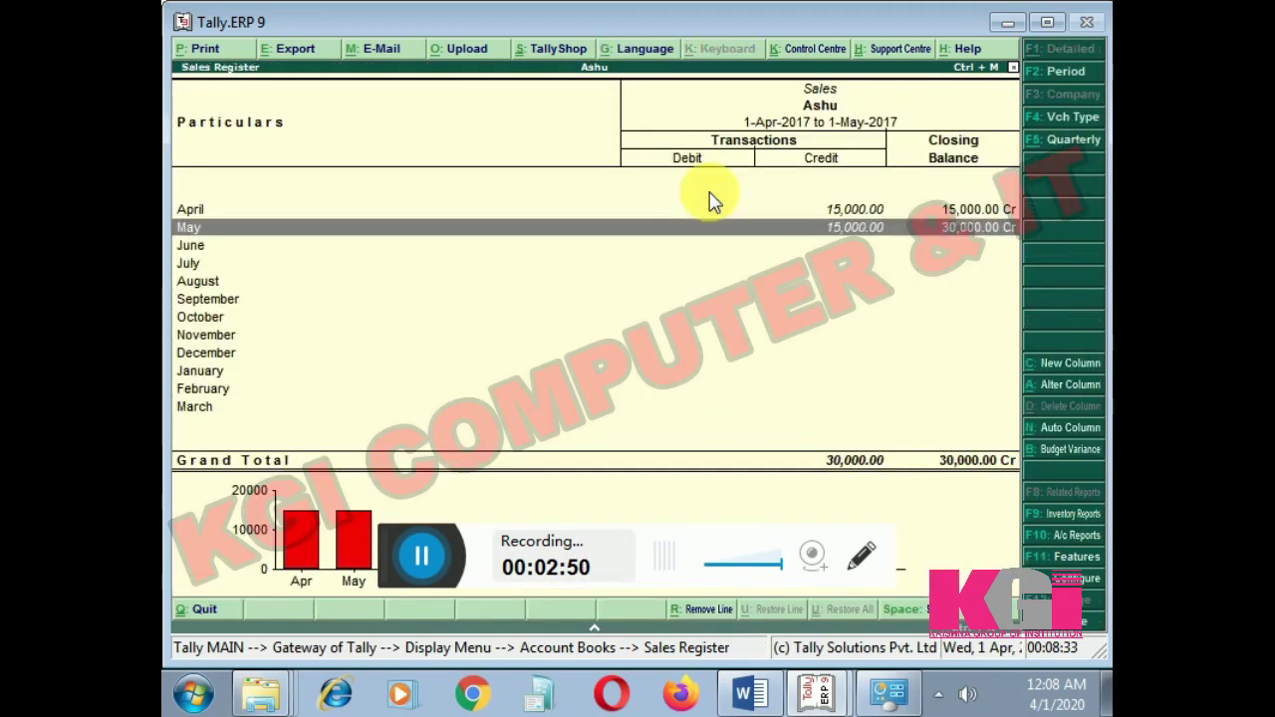
{"action": "key", "text": "Escape"}
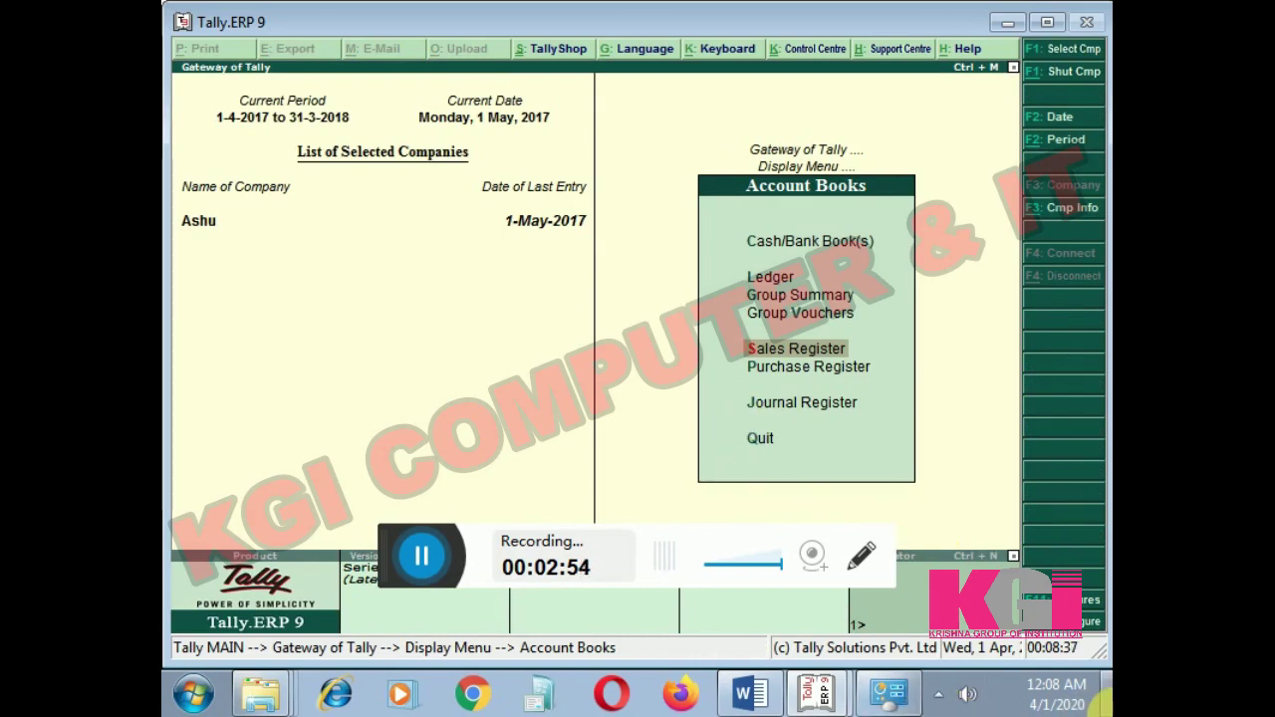
- Open the Purchase Register and list the April purchase vouchers
{"action": "key", "text": "Down"}
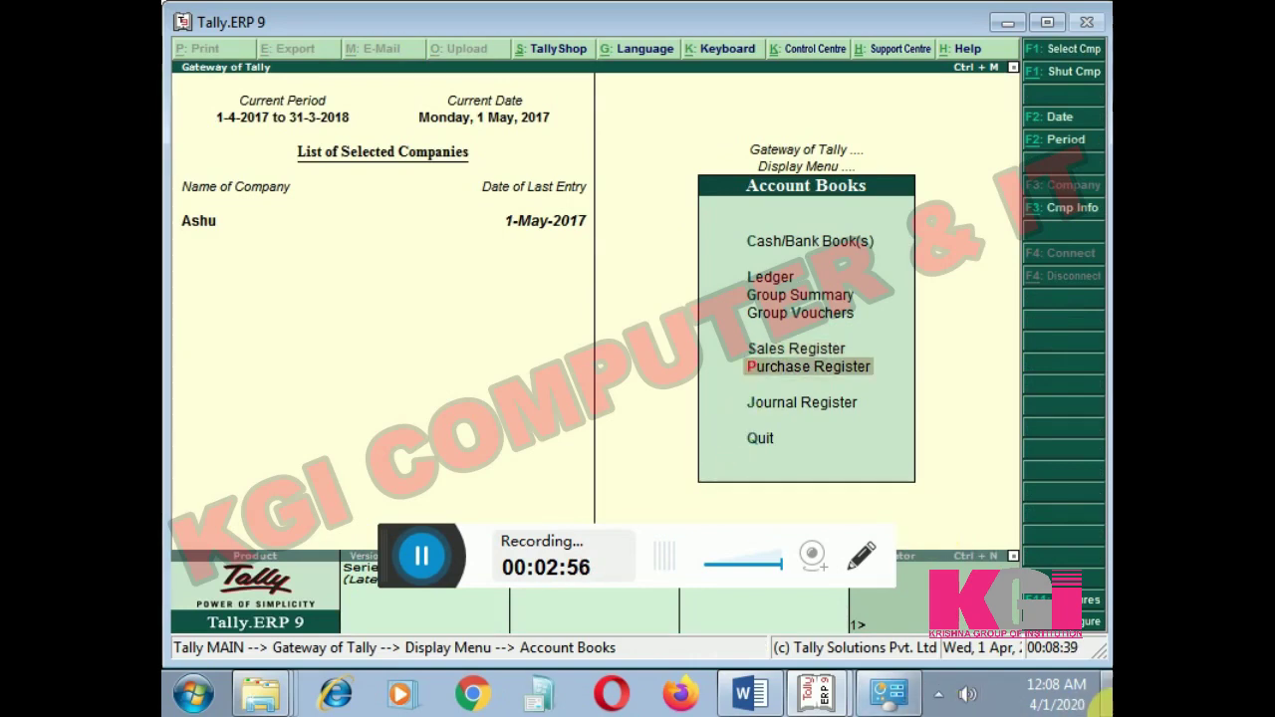
{"action": "key", "text": "Return"}
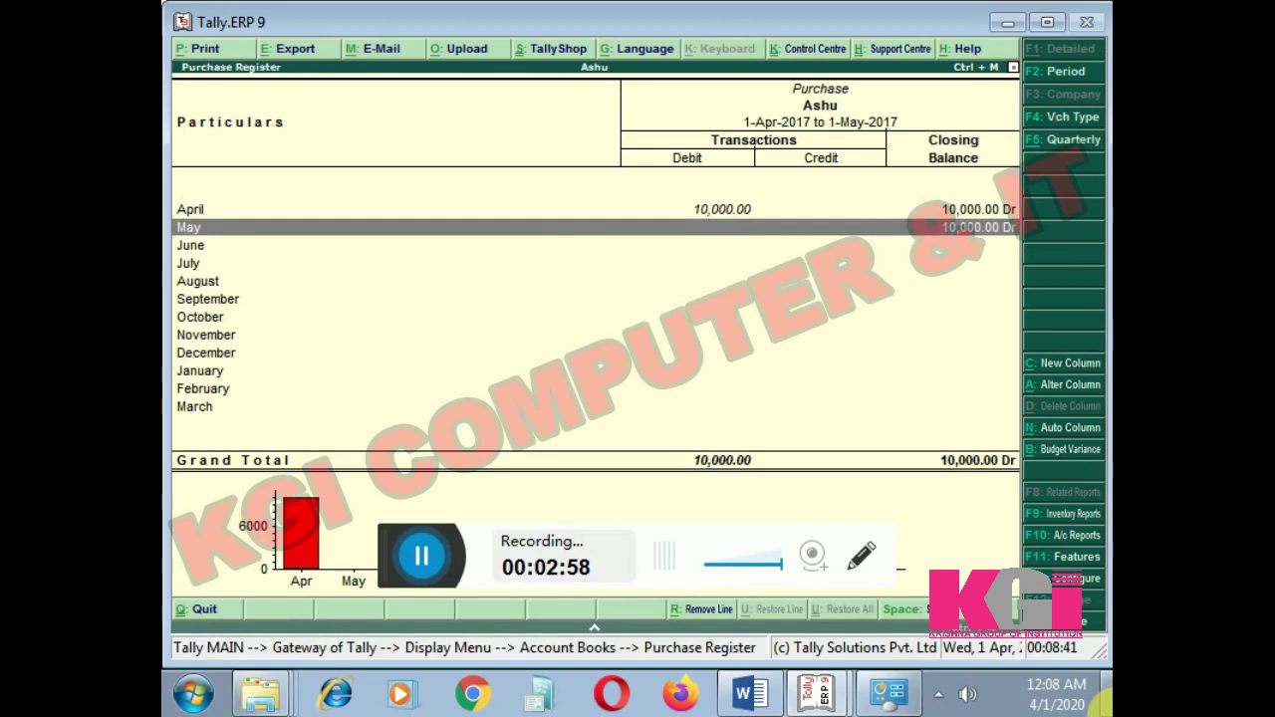
{"action": "key", "text": "Up"}
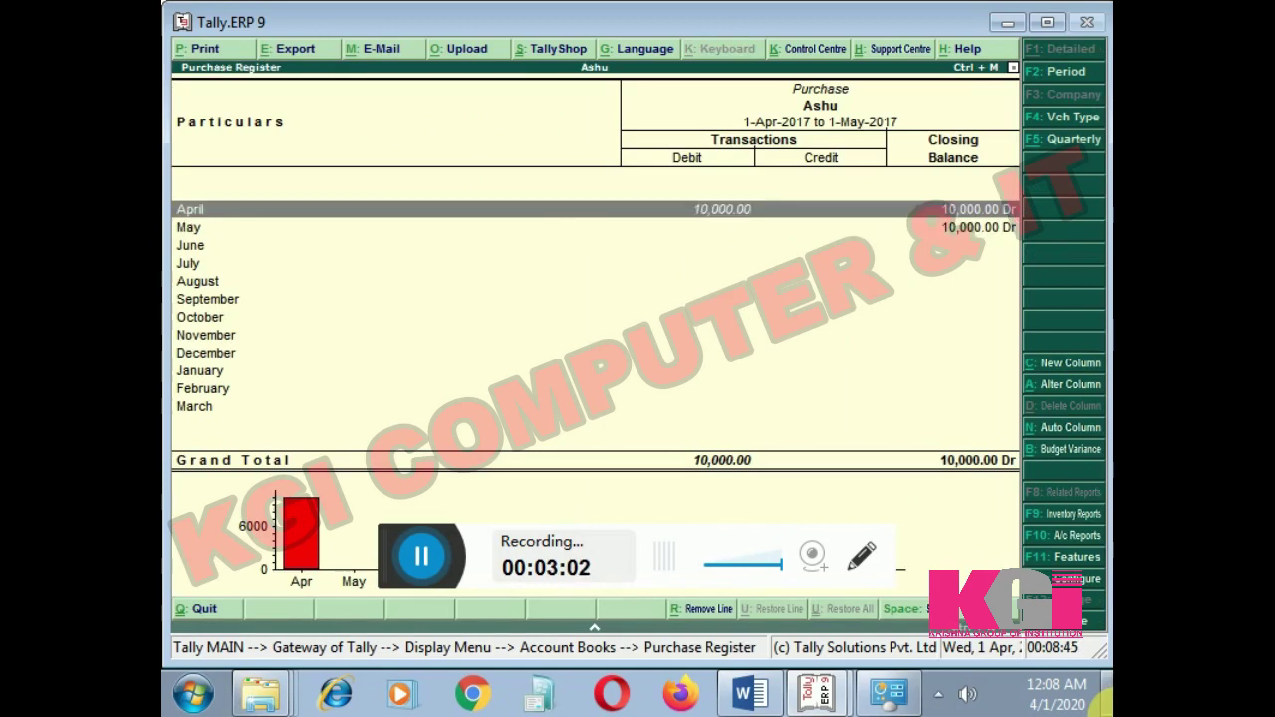
{"action": "key", "text": "Return"}
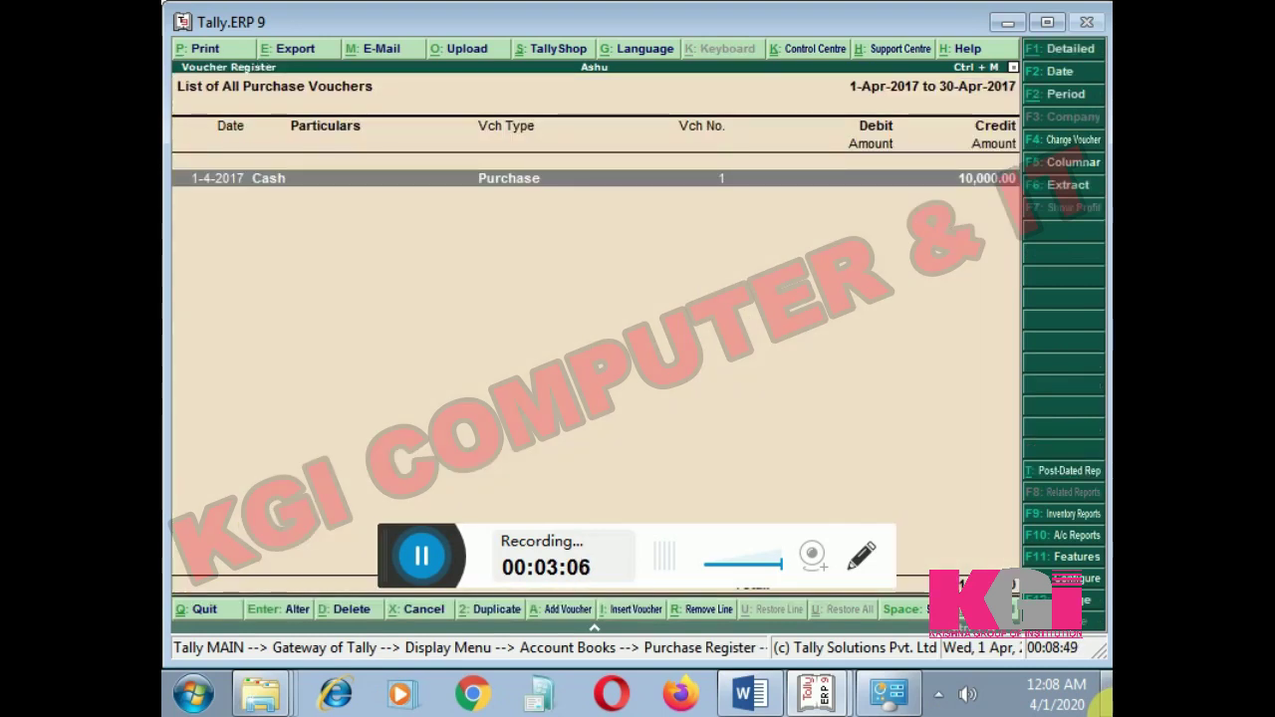
- Leave the Purchase Register and open the Journal Register from Account Books
{"action": "key", "text": "Escape"}
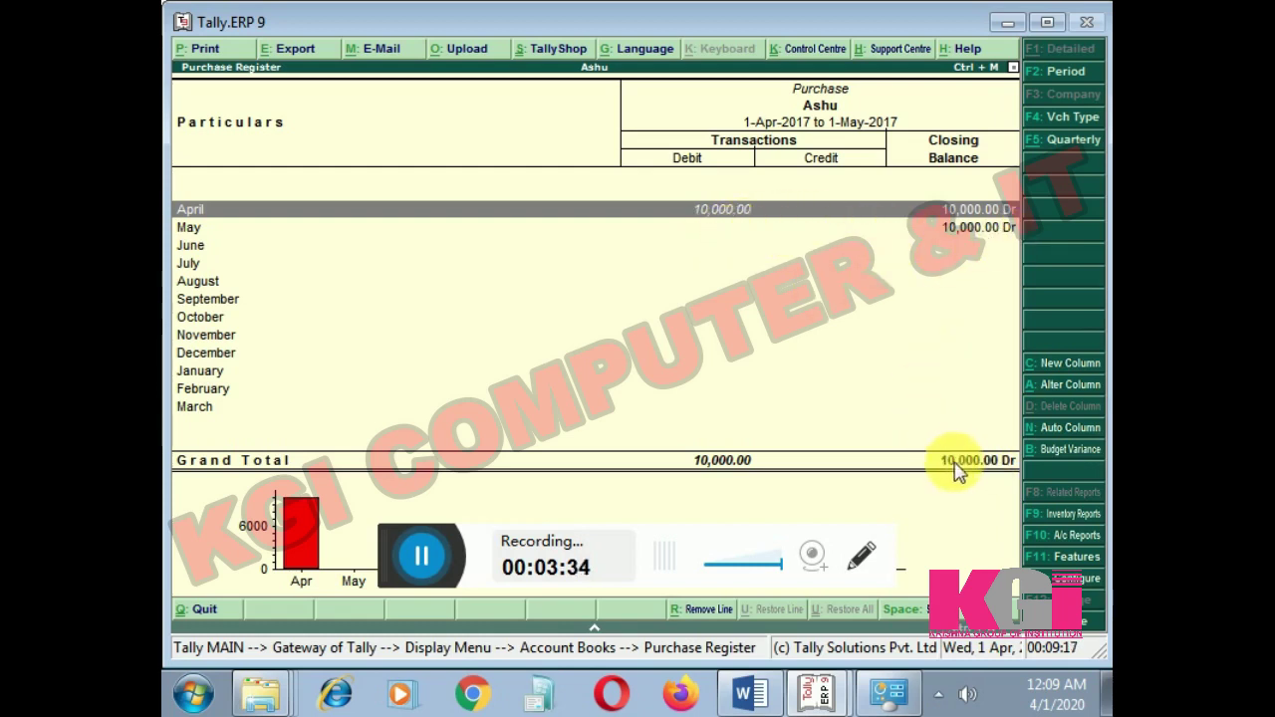
{"action": "key", "text": "Escape"}
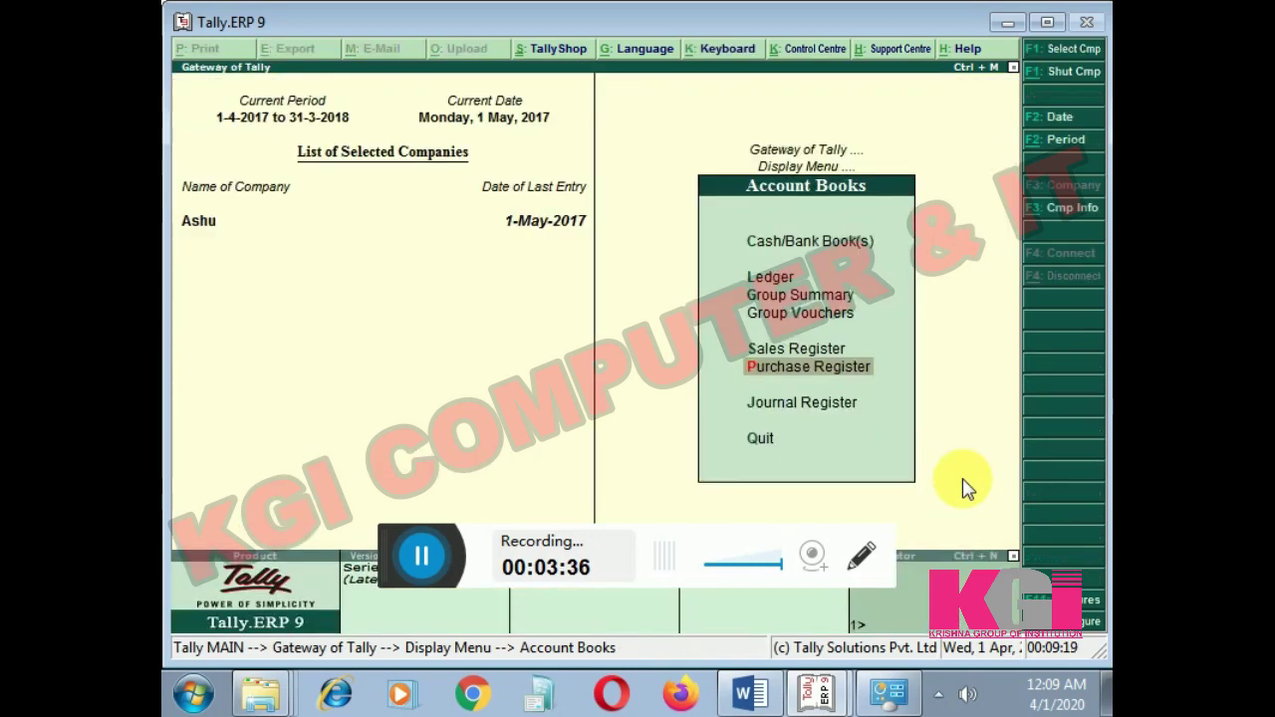
{"action": "key", "text": "Escape"}
{"action": "key", "text": "Return"}
{"action": "key", "text": "Down"}
{"action": "key", "text": "Down"}
{"action": "key", "text": "Down"}
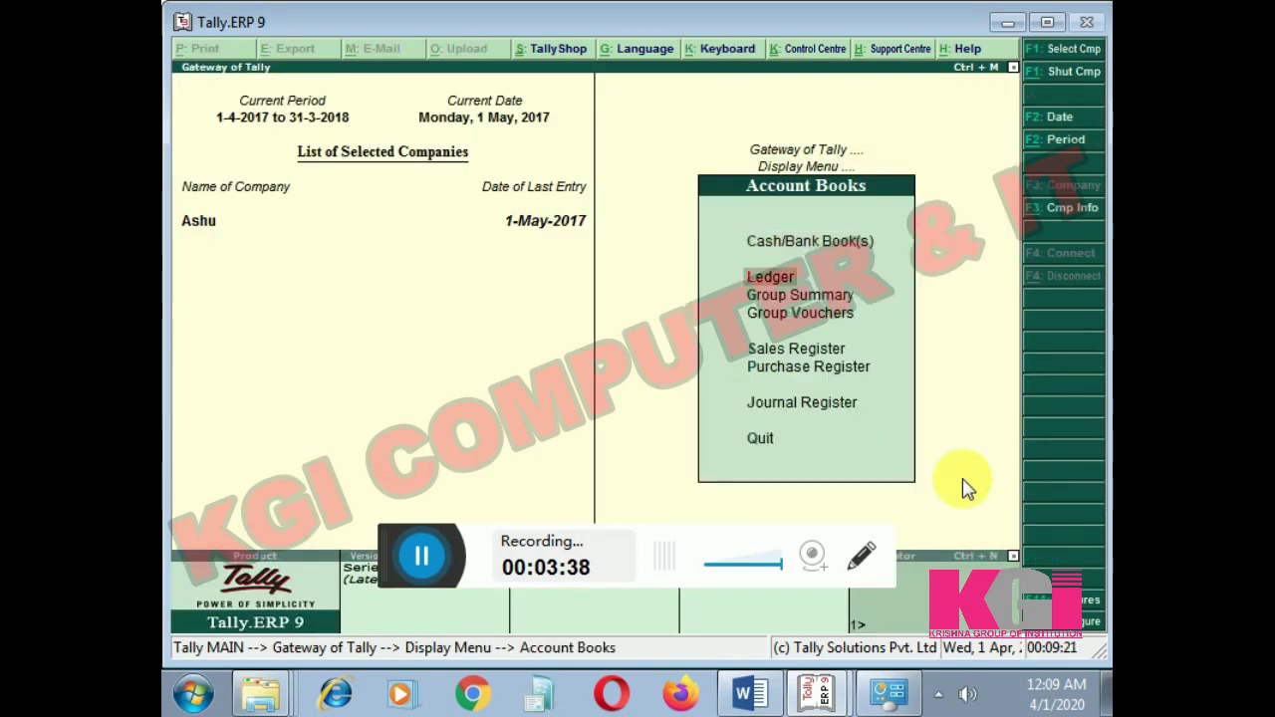
{"action": "key", "text": "Down"}
{"action": "key", "text": "Down"}
{"action": "key", "text": "Down"}
{"action": "key", "text": "Return"}
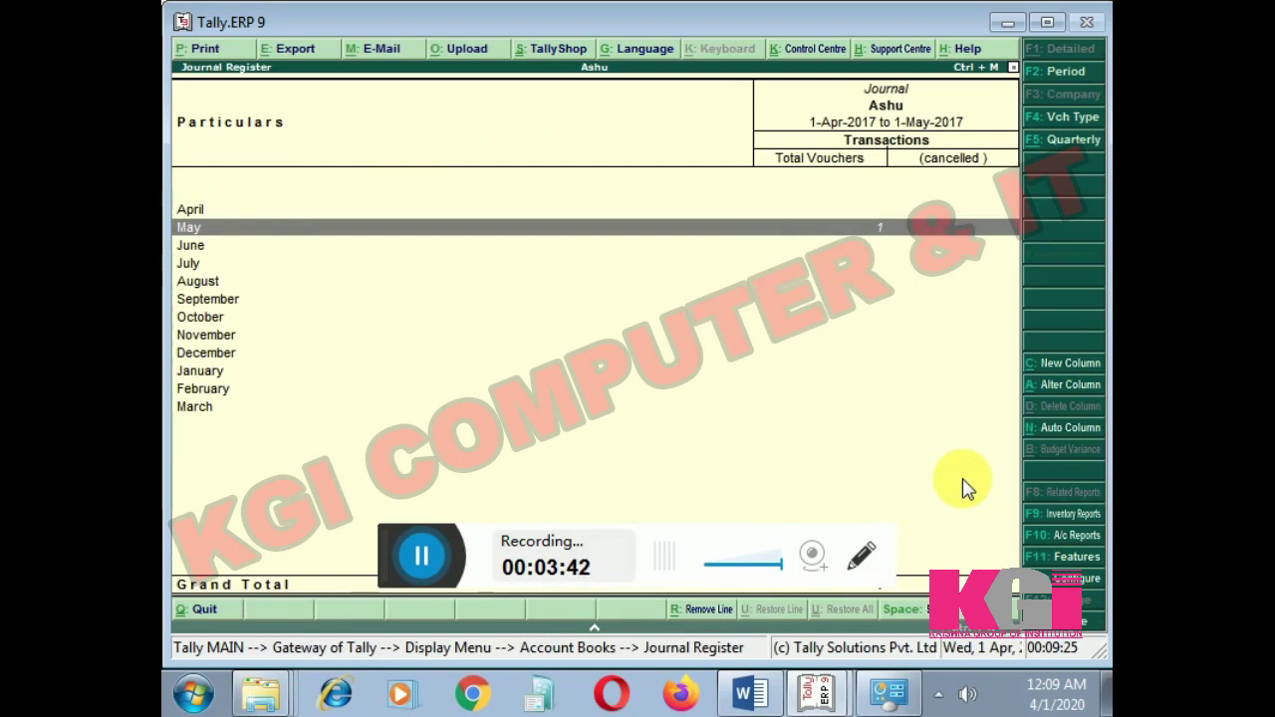
- Examine the May journal voucher from the Journal Register, close it without changes and return to the Gateway of Tally
{"action": "key", "text": "Return"}
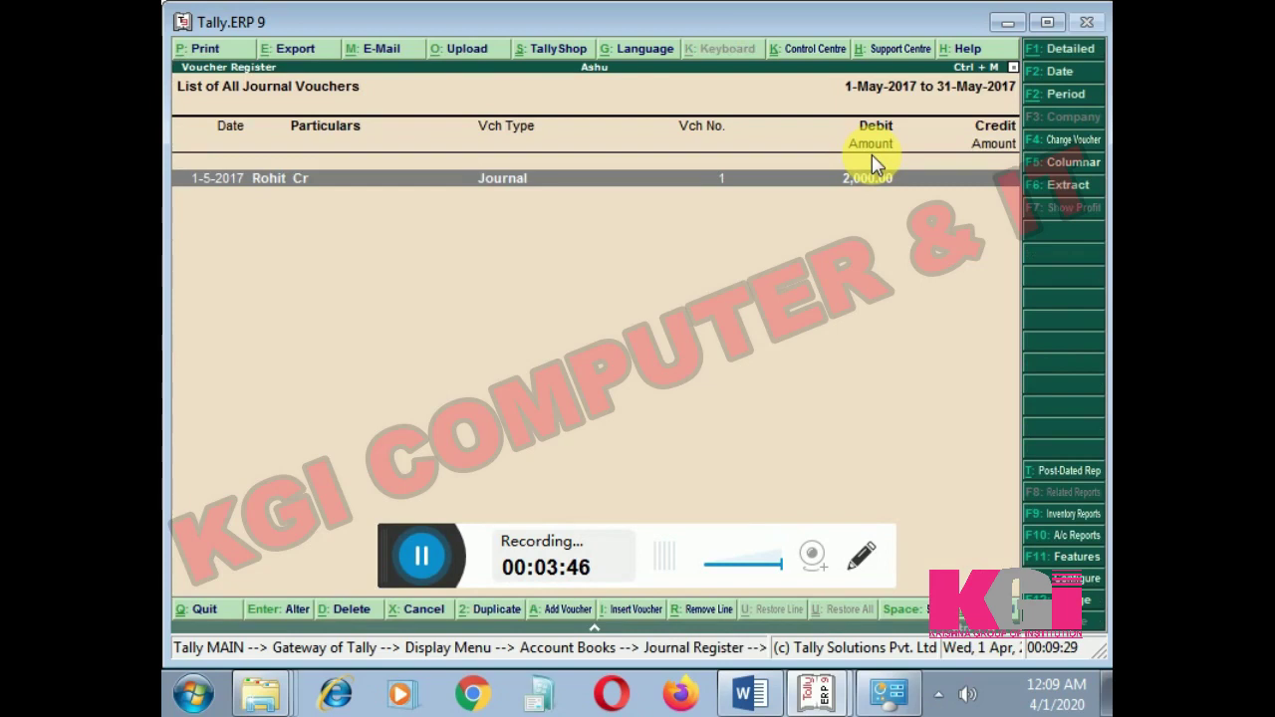
{"action": "key", "text": "Return"}
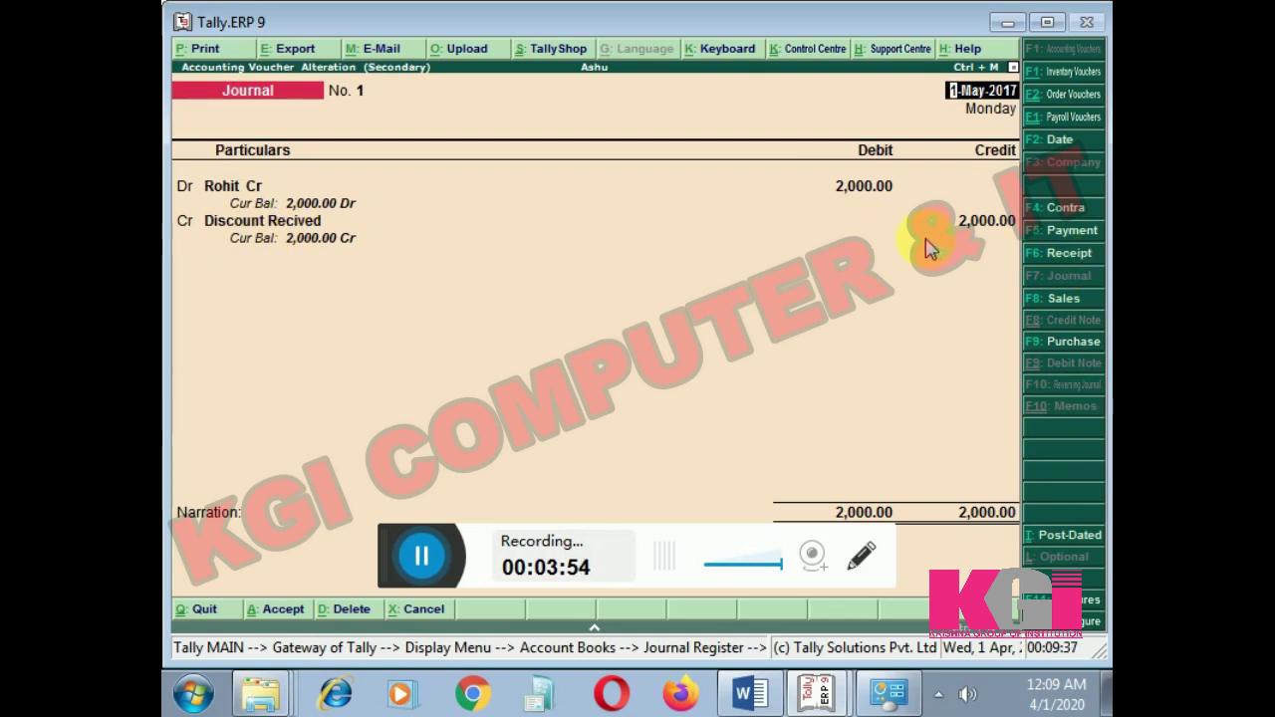
{"action": "key", "text": "Escape"}
{"action": "key", "text": "Return"}
{"action": "key", "text": "Escape"}
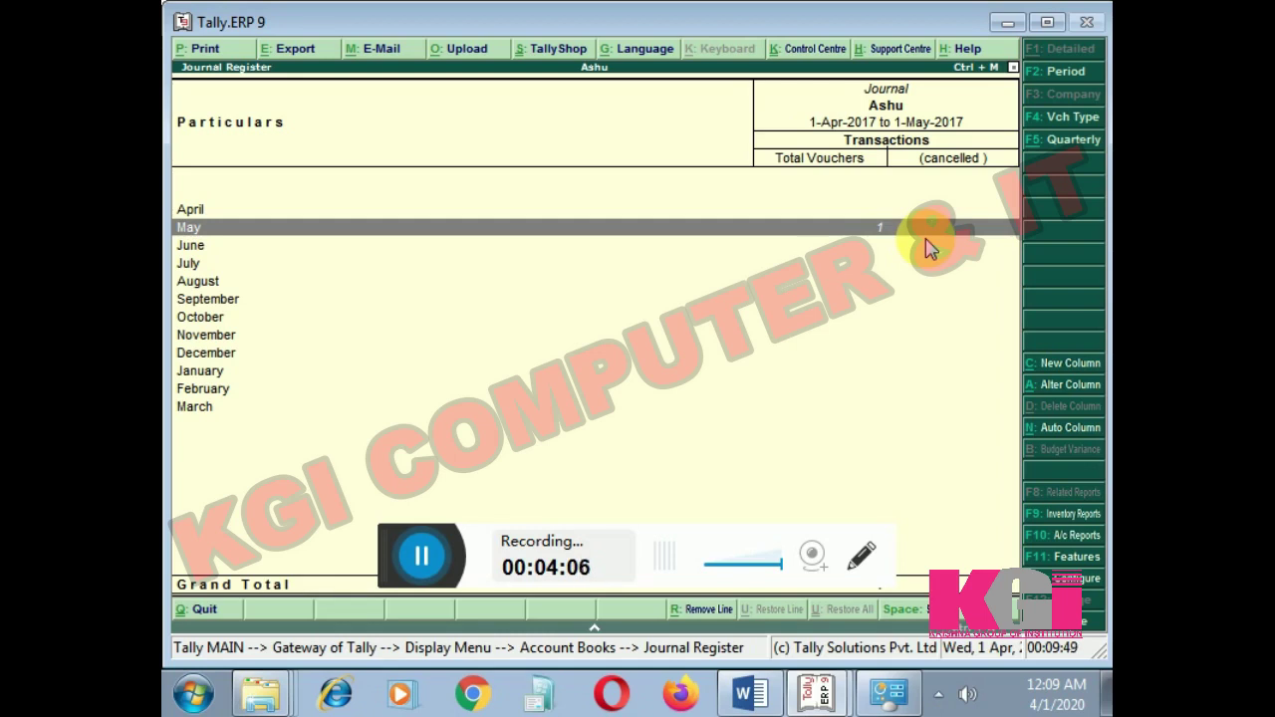
{"action": "key", "text": "Escape"}
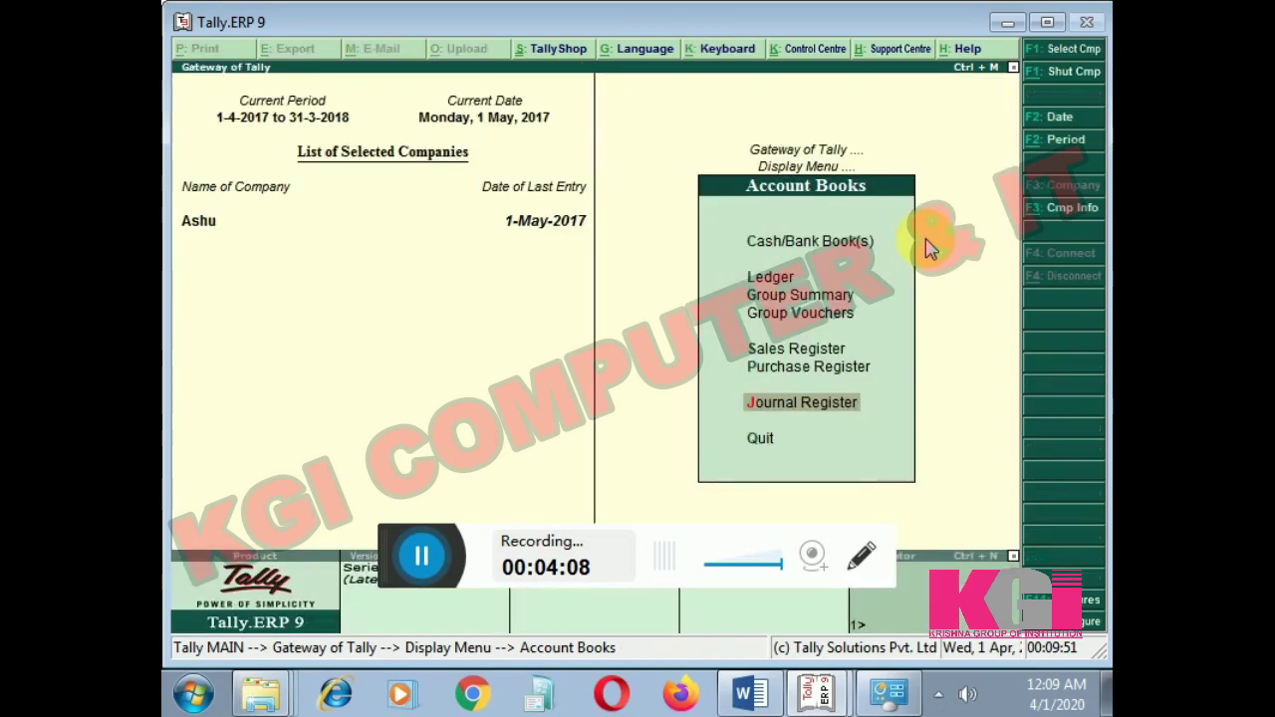
{"action": "key", "text": "Escape"}
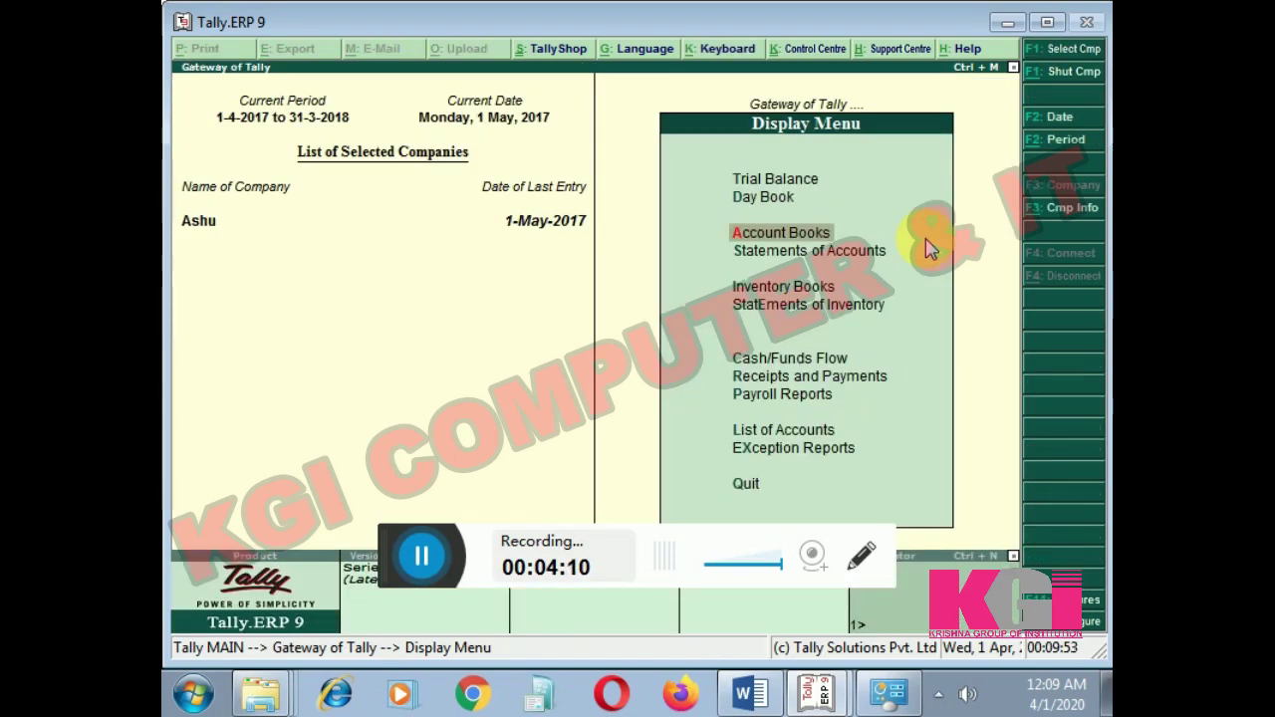
{"action": "key", "text": "Escape"}
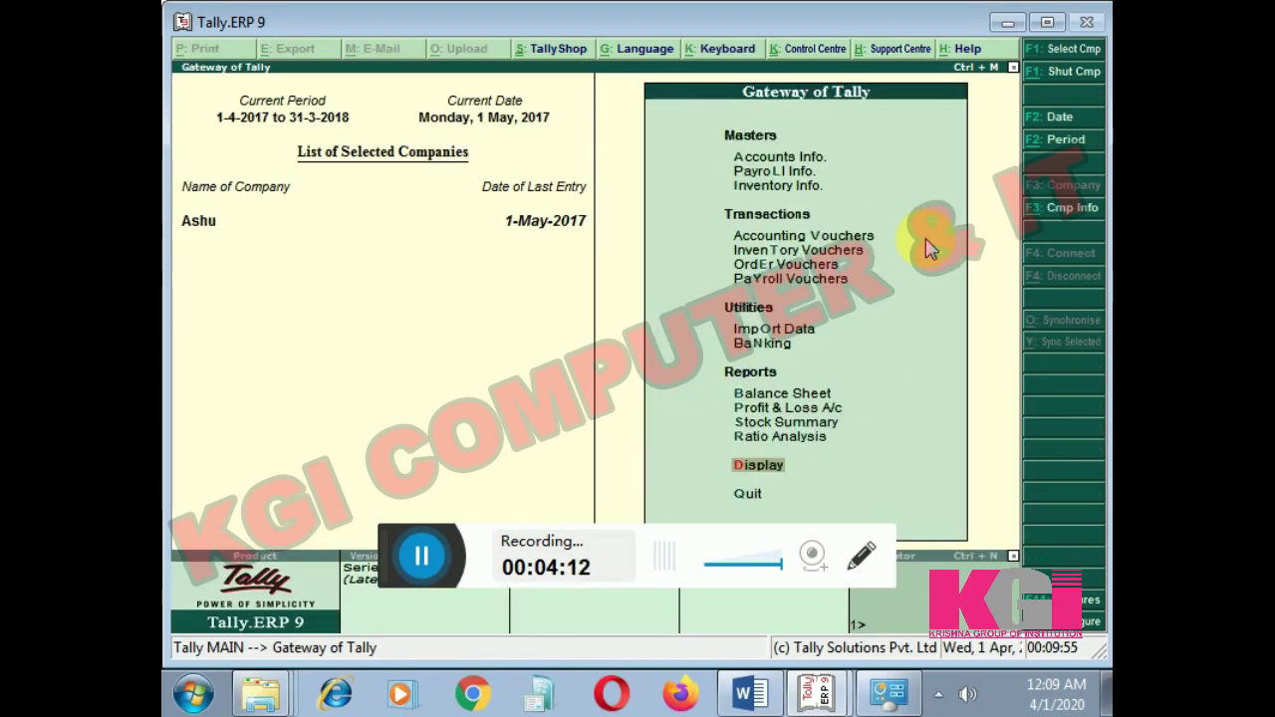
- Start creating a new company named Raj Traders, with the same mailing name
{"action": "key", "text": "alt+F3"}
{"action": "key", "text": "Down"}
{"action": "key", "text": "Down"}
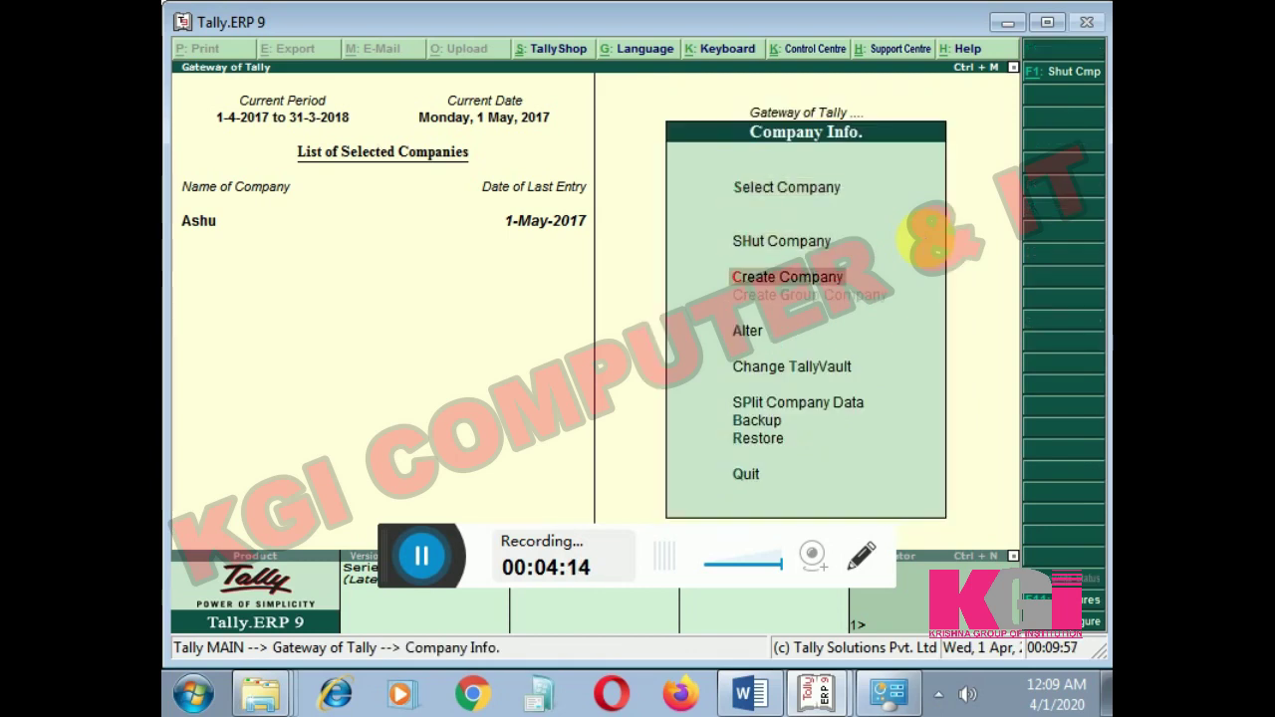
{"action": "key", "text": "Return"}
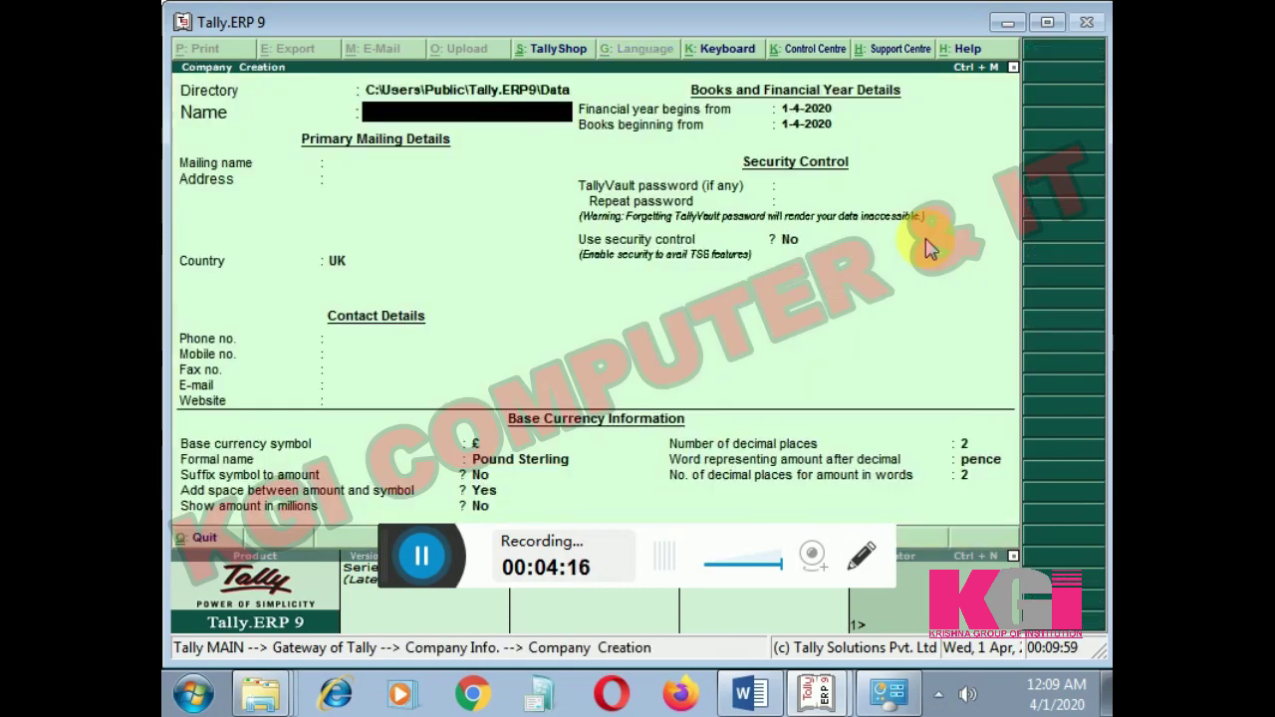
{"action": "type", "text": "Ra"}
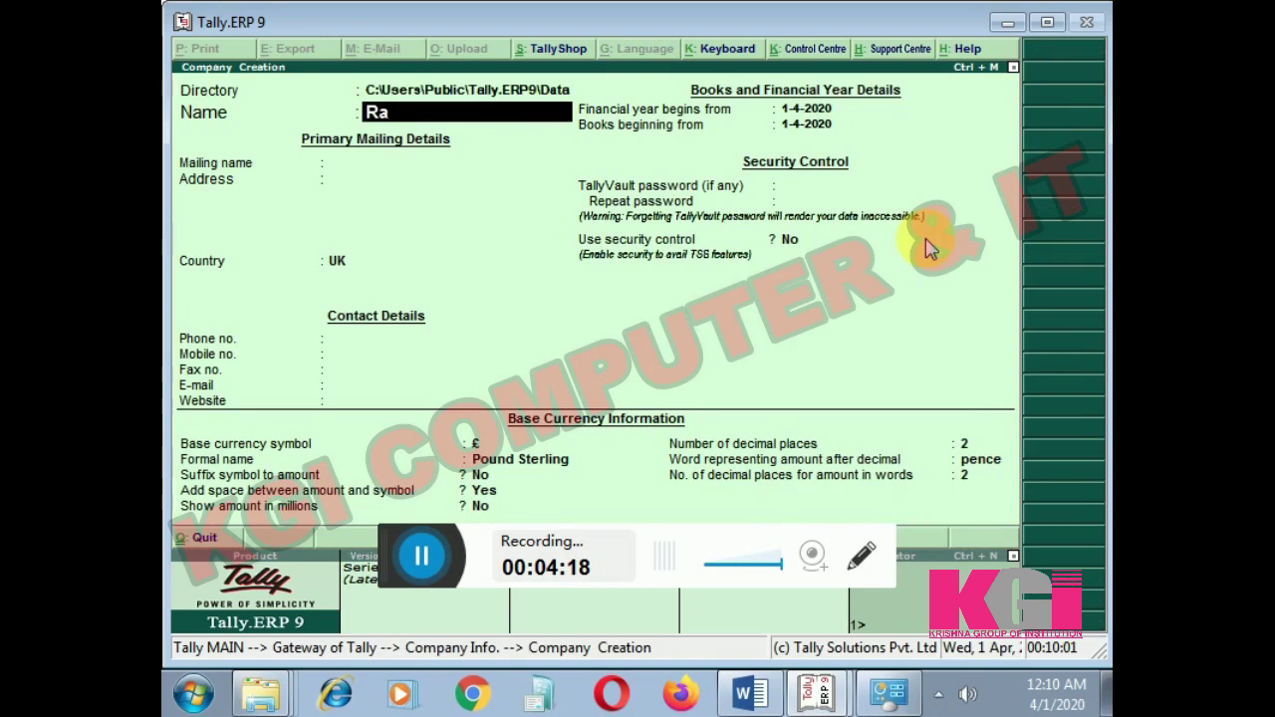
{"action": "type", "text": "j"}
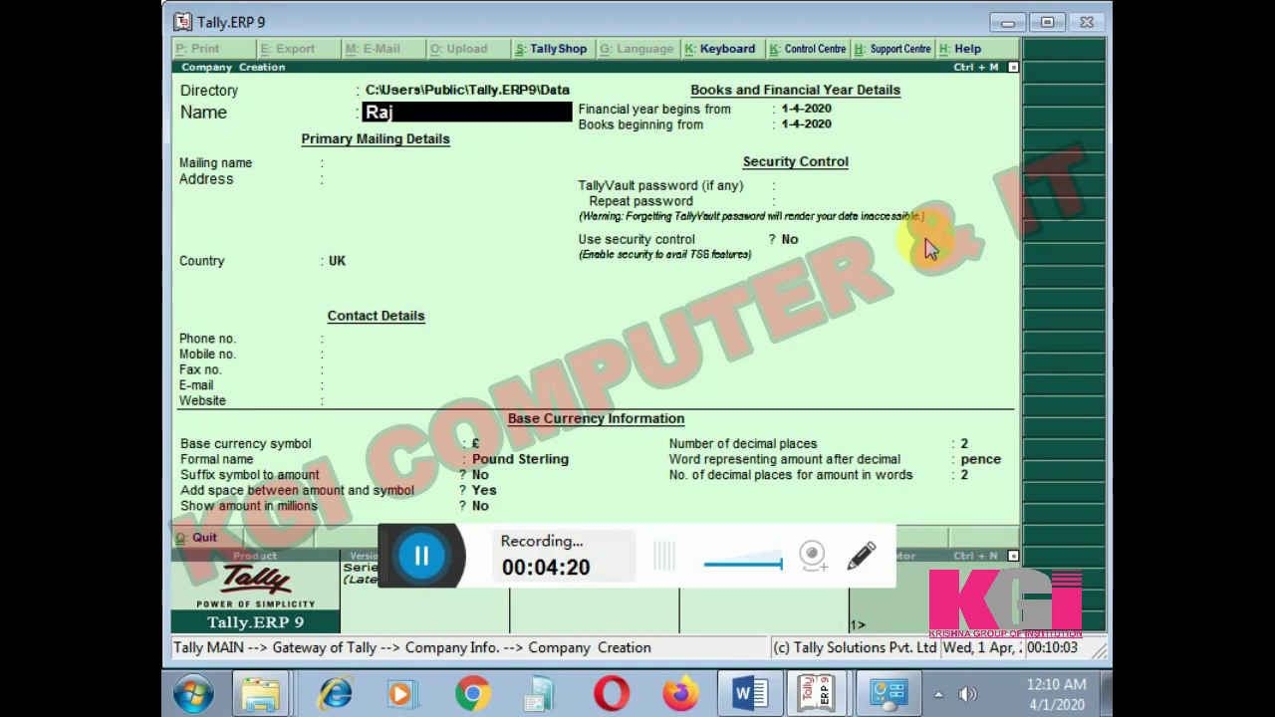
{"action": "type", "text": " Traders"}
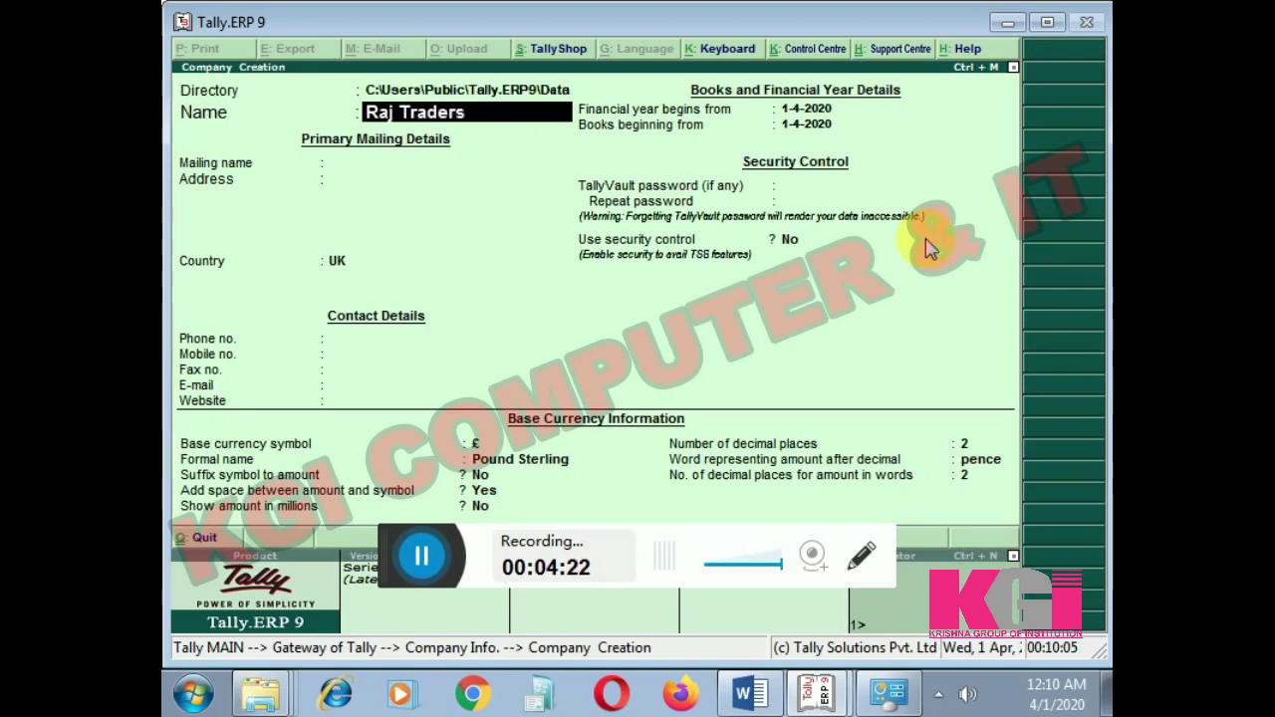
{"action": "key", "text": "Return"}
{"action": "key", "text": "Return"}
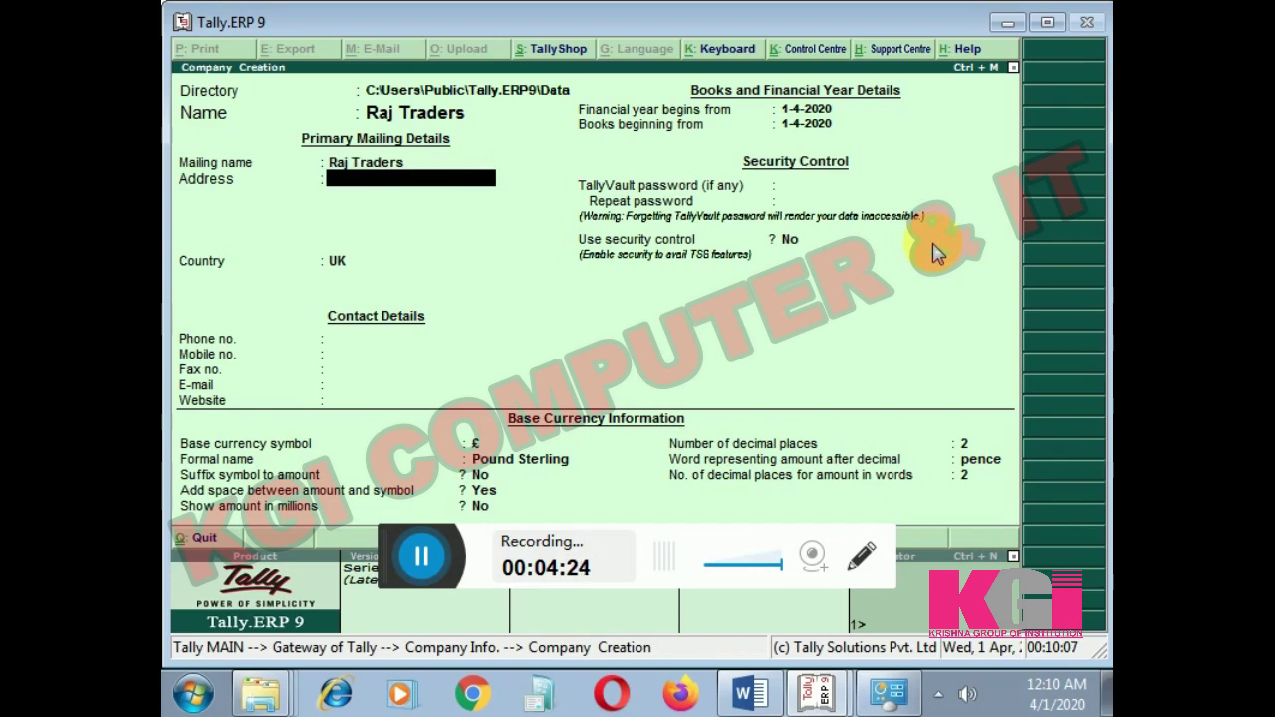
- Leave the company's address and pincode blank and set its country to India and state to Madhya Pradesh
{"action": "key", "text": "Return"}
{"action": "type", "text": "In"}
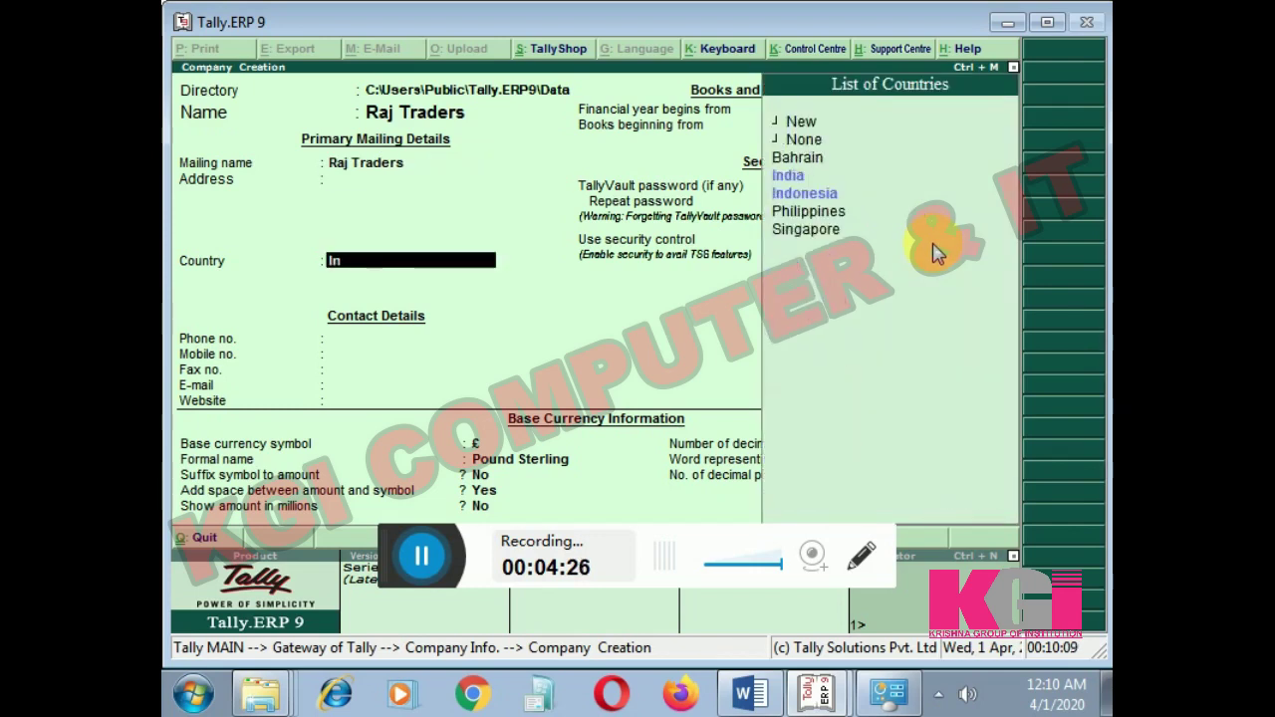
{"action": "type", "text": "d"}
{"action": "key", "text": "Down"}
{"action": "key", "text": "Return"}
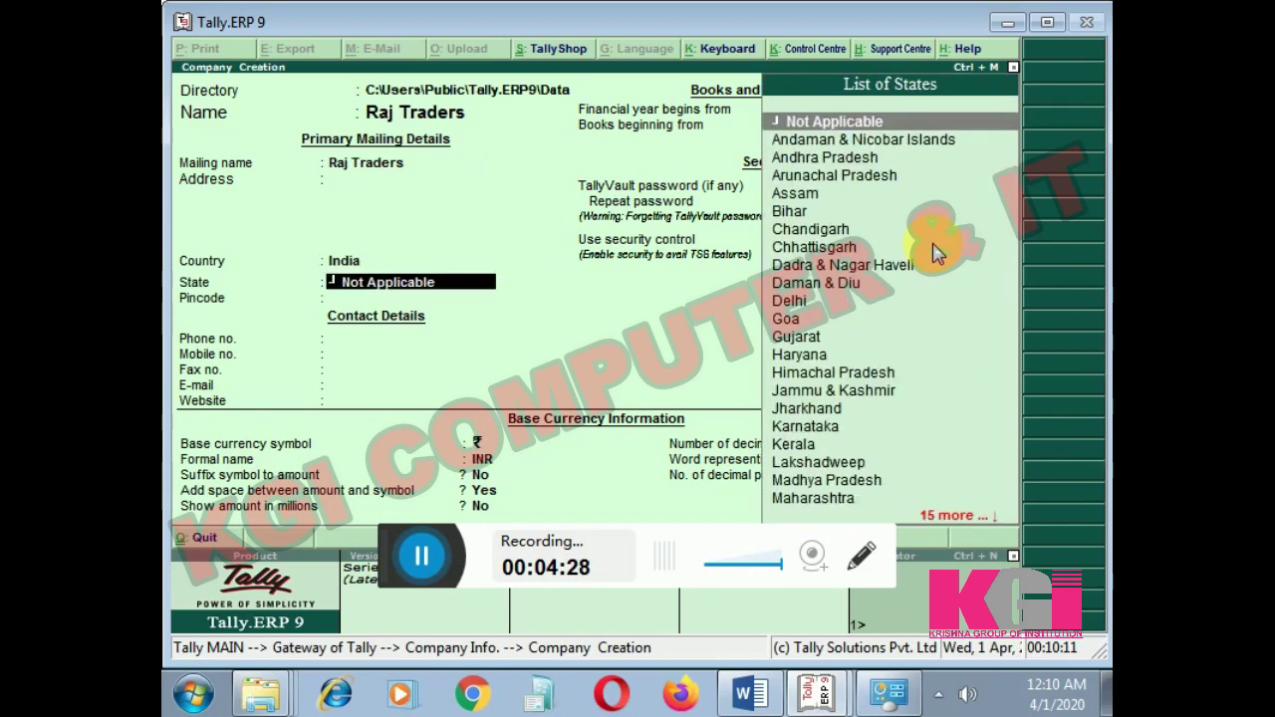
{"action": "type", "text": "Ma"}
{"action": "key", "text": "Down"}
{"action": "key", "text": "Return"}
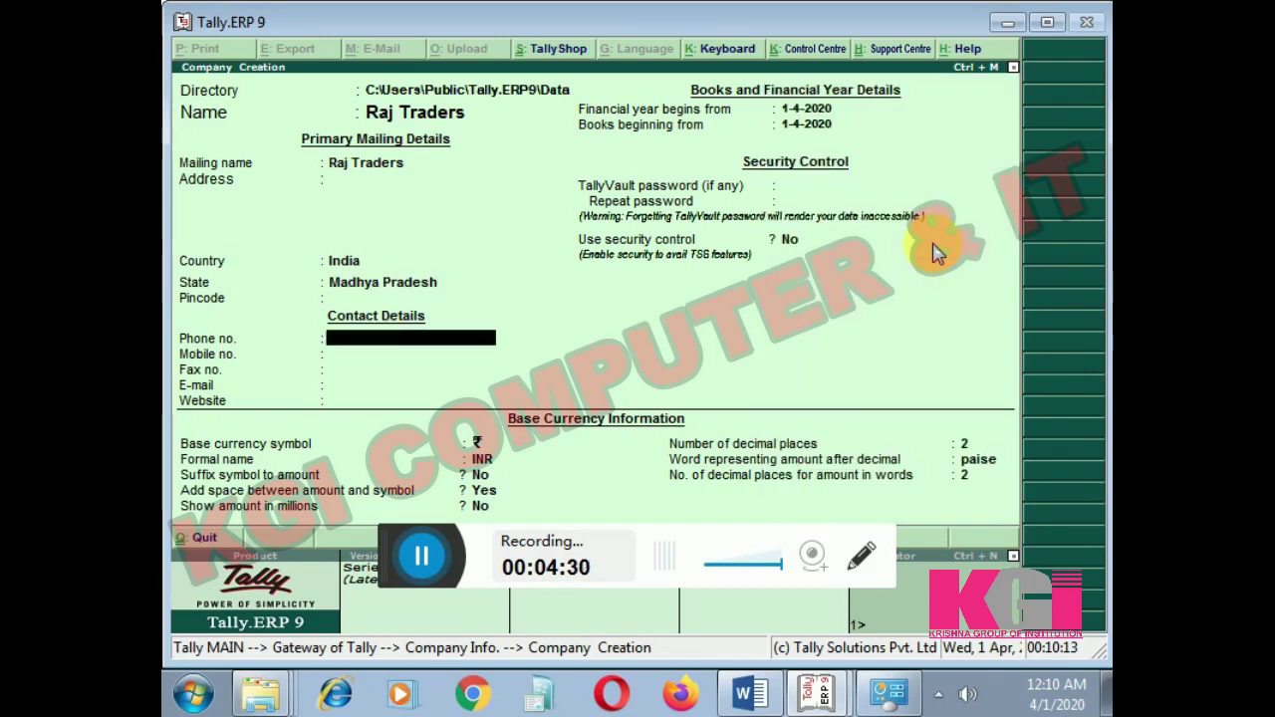
- Leave the contact details blank, keep the default financial year, security and currency settings, and save the new company
{"action": "key", "text": "Return"}
{"action": "key", "text": "Return"}
{"action": "key", "text": "Return"}
{"action": "key", "text": "Return"}
{"action": "key", "text": "Return"}
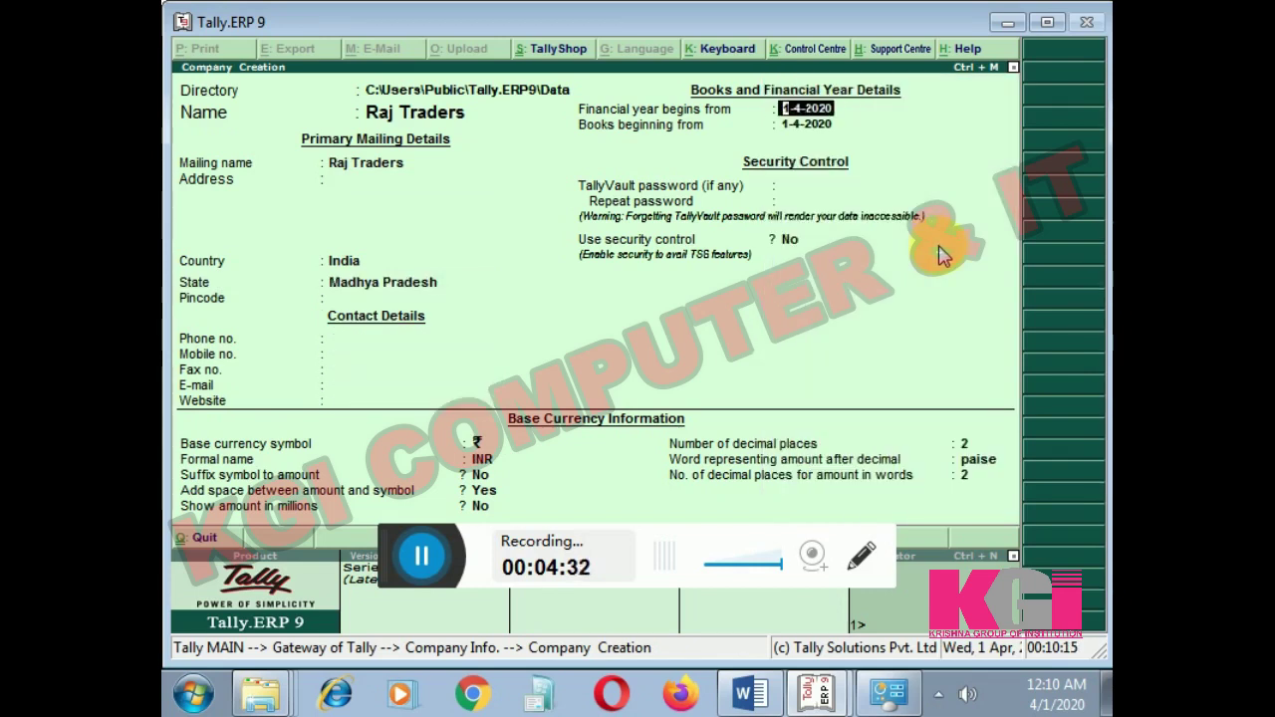
{"action": "key", "text": "Return"}
{"action": "key", "text": "Return"}
{"action": "key", "text": "Return"}
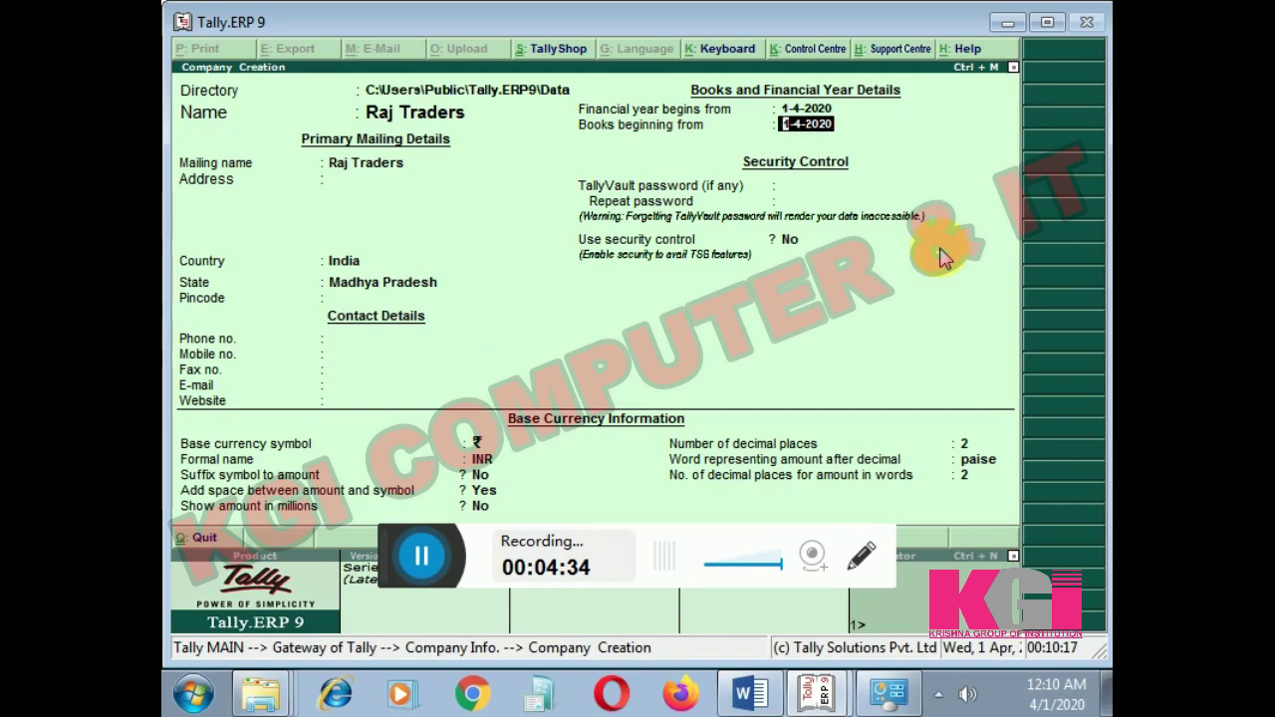
{"action": "key", "text": "Return"}
{"action": "key", "text": "Return"}
{"action": "key", "text": "Return"}
{"action": "key", "text": "Return"}
{"action": "key", "text": "Return"}
{"action": "key", "text": "Return"}
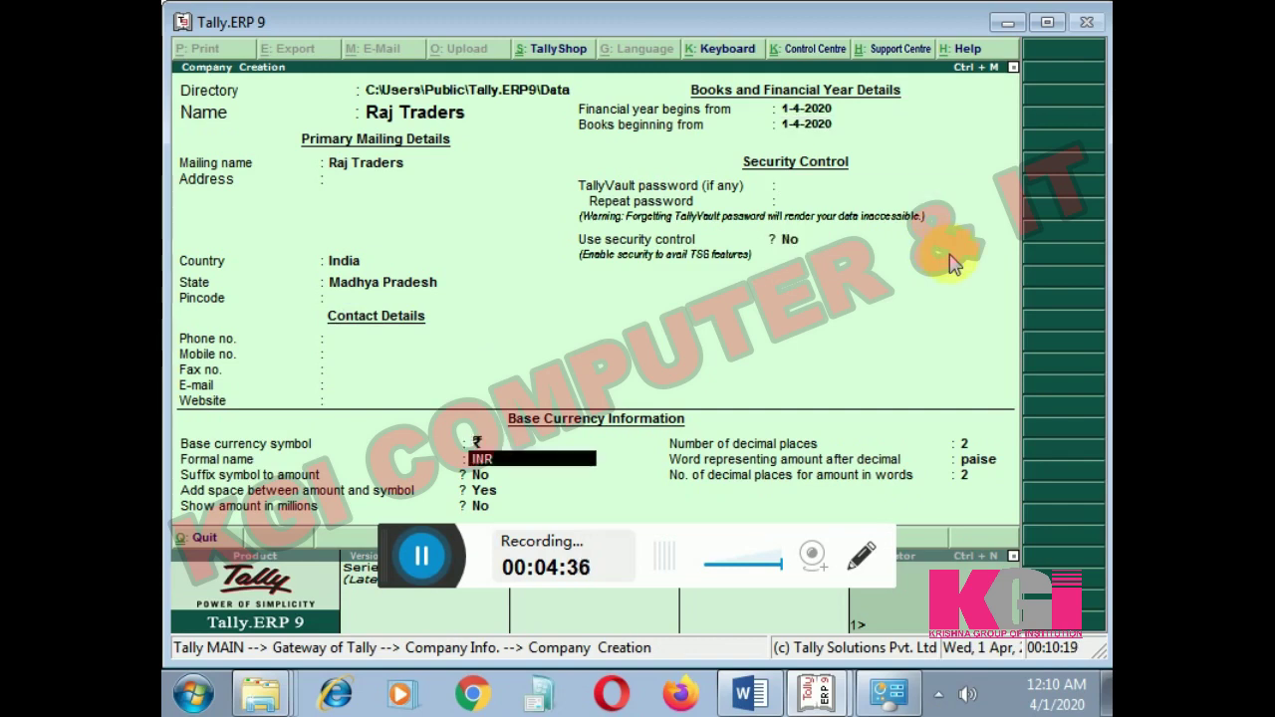
{"action": "key", "text": "Return"}
{"action": "key", "text": "Return"}
{"action": "key", "text": "Return"}
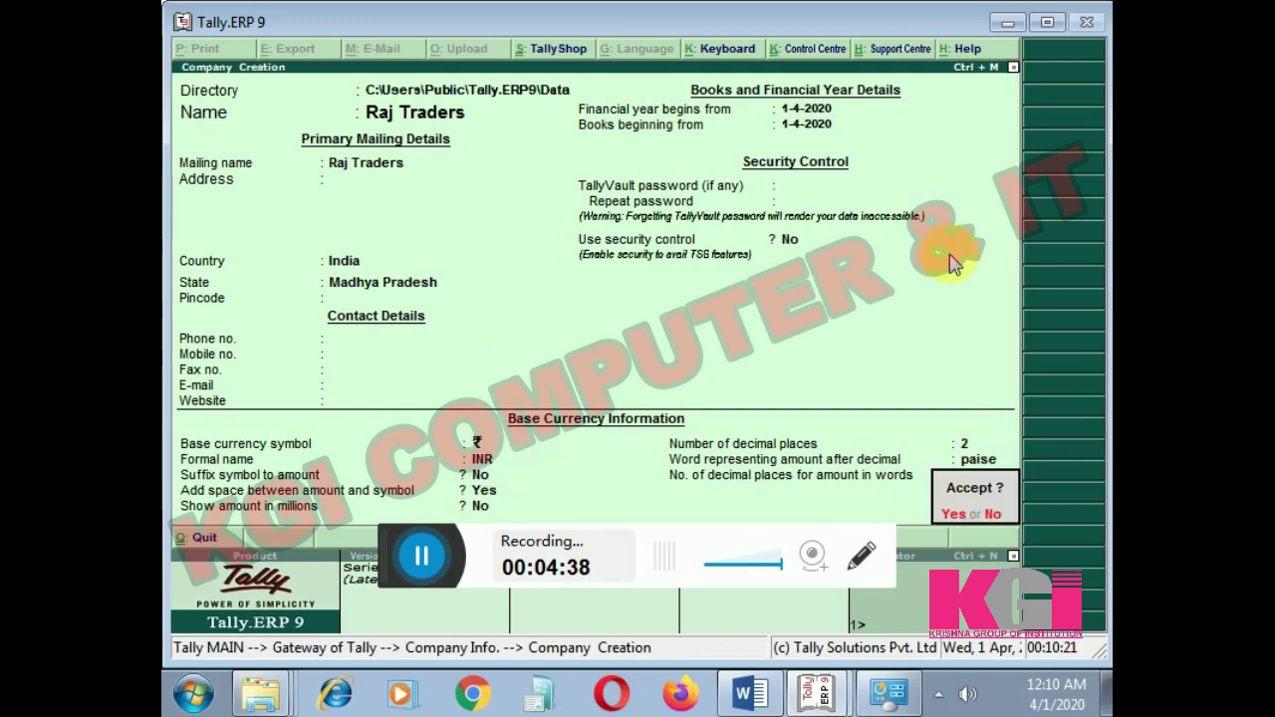
{"action": "key", "text": "Return"}
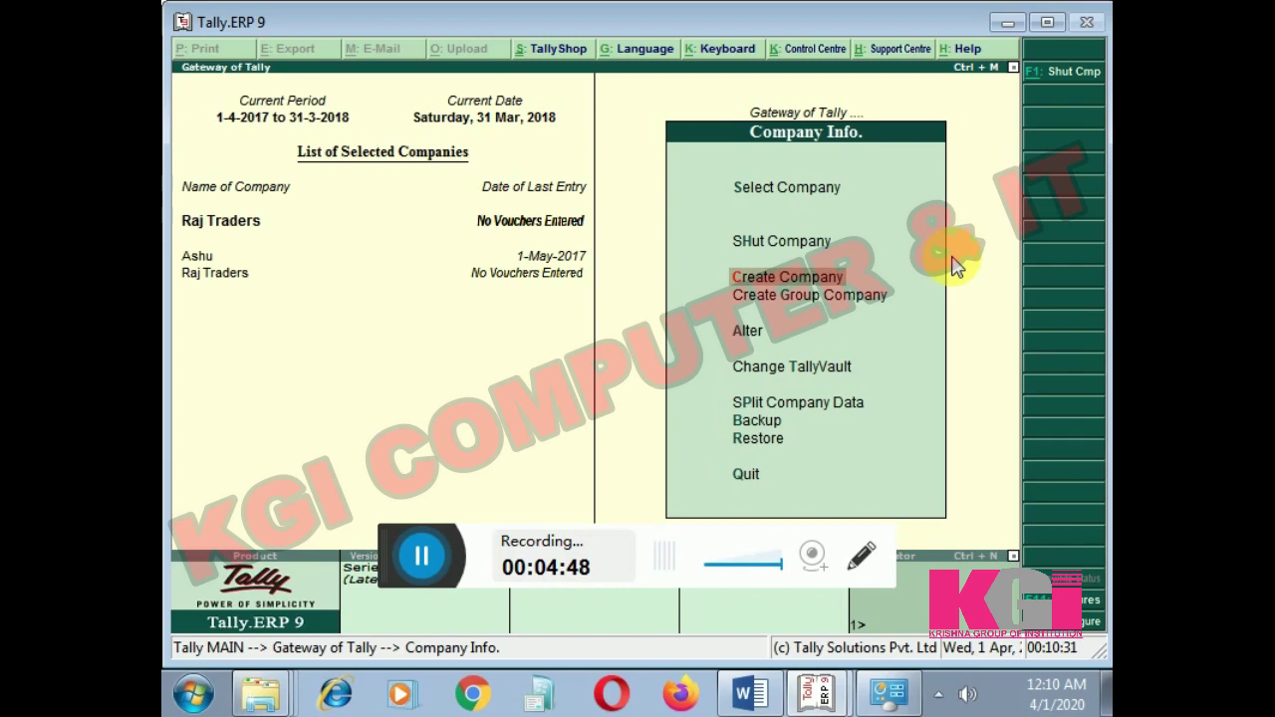
- Change the current period of Raj Traders to 1-4-2020 to 31-3-2021 at the Gateway of Tally
{"action": "key", "text": "Escape"}
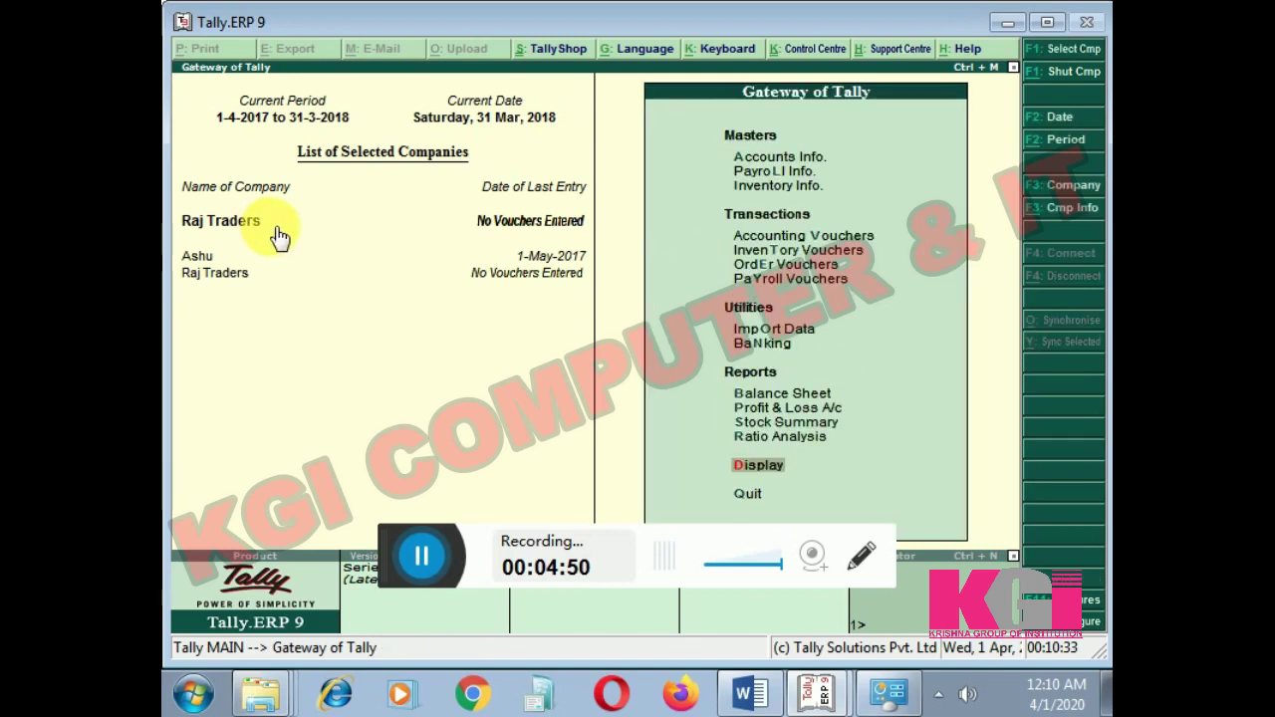
{"action": "key", "text": "alt+F2"}
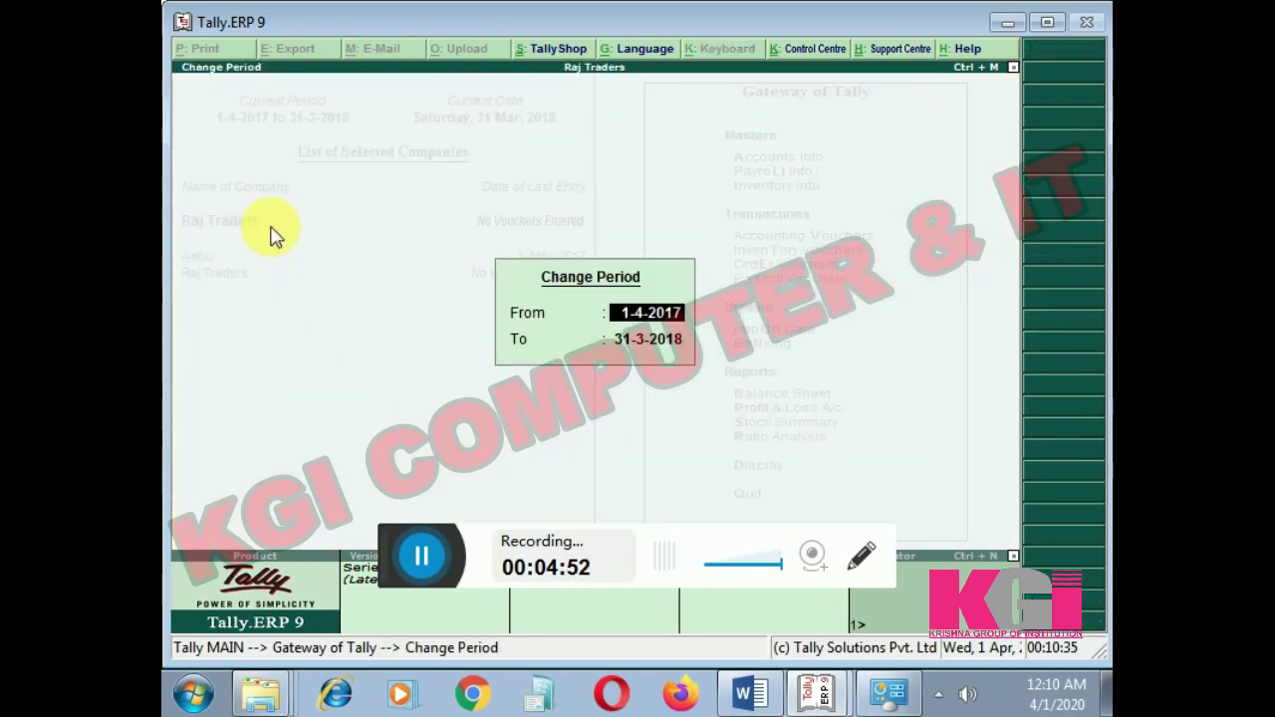
{"action": "type", "text": "1.4.201"}
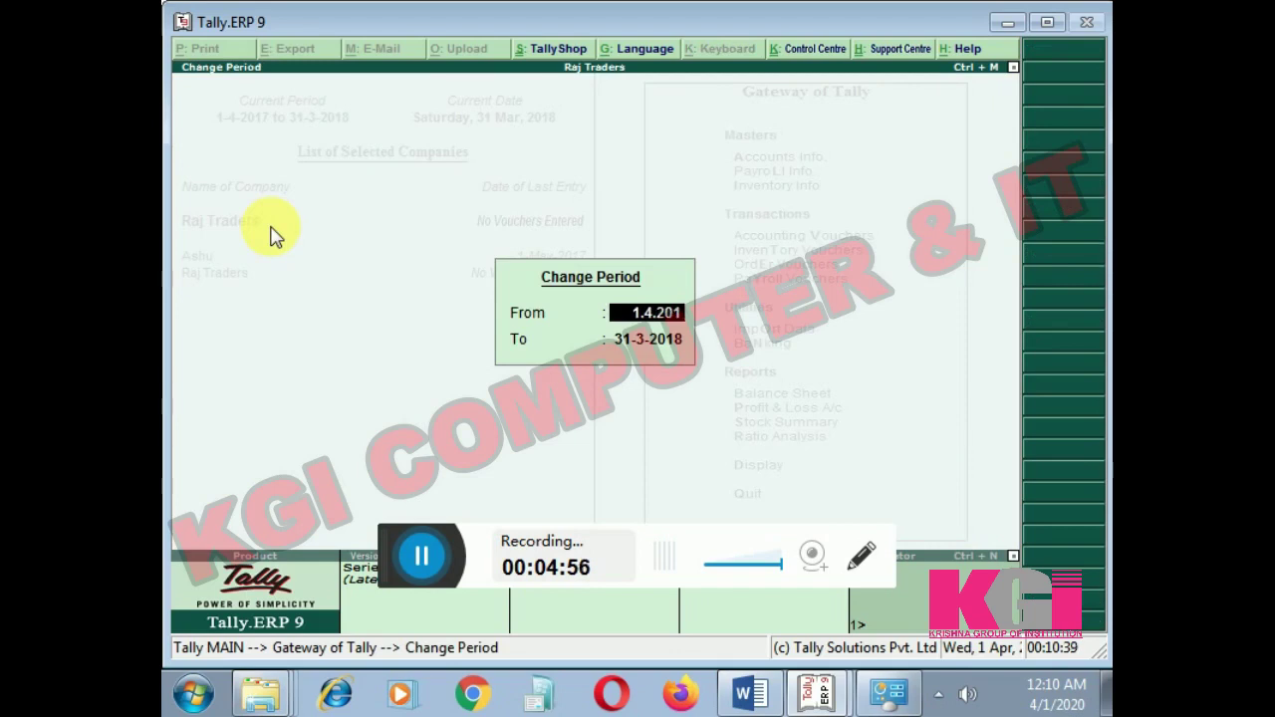
{"action": "key", "text": "BackSpace"}
{"action": "type", "text": "20"}
{"action": "key", "text": "Return"}
{"action": "type", "text": "31."}
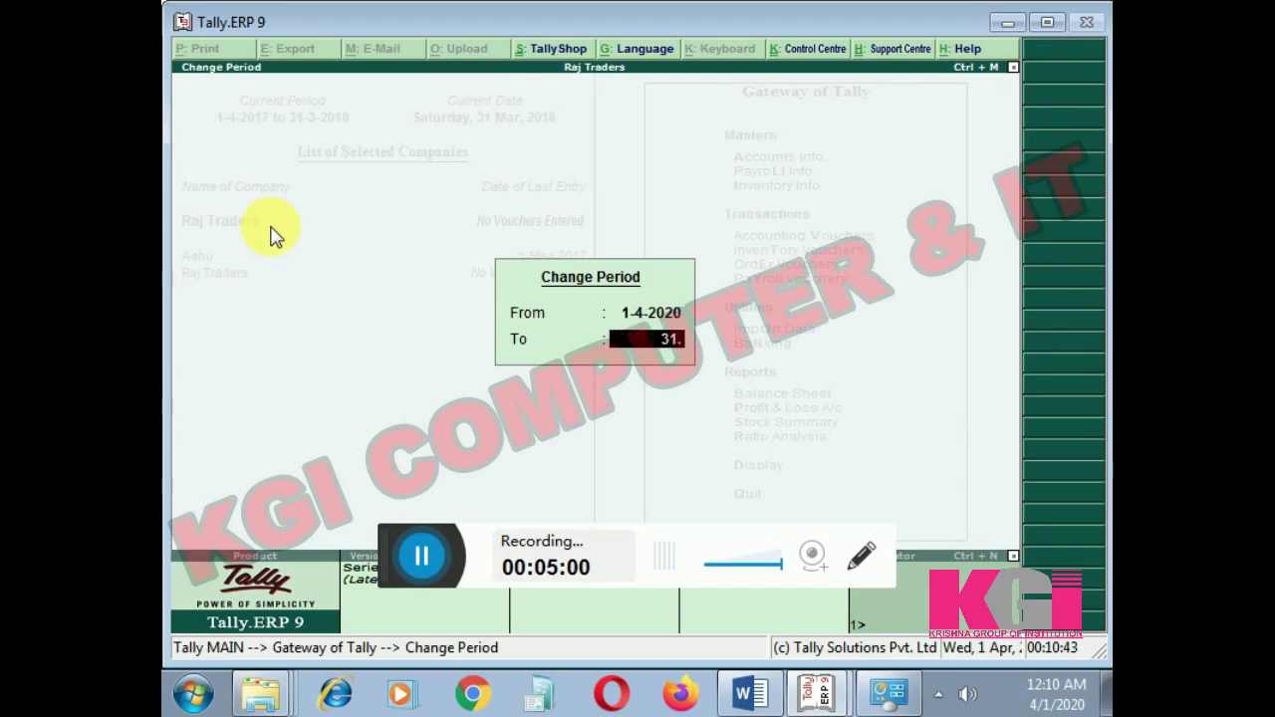
{"action": "type", "text": "3.202"}
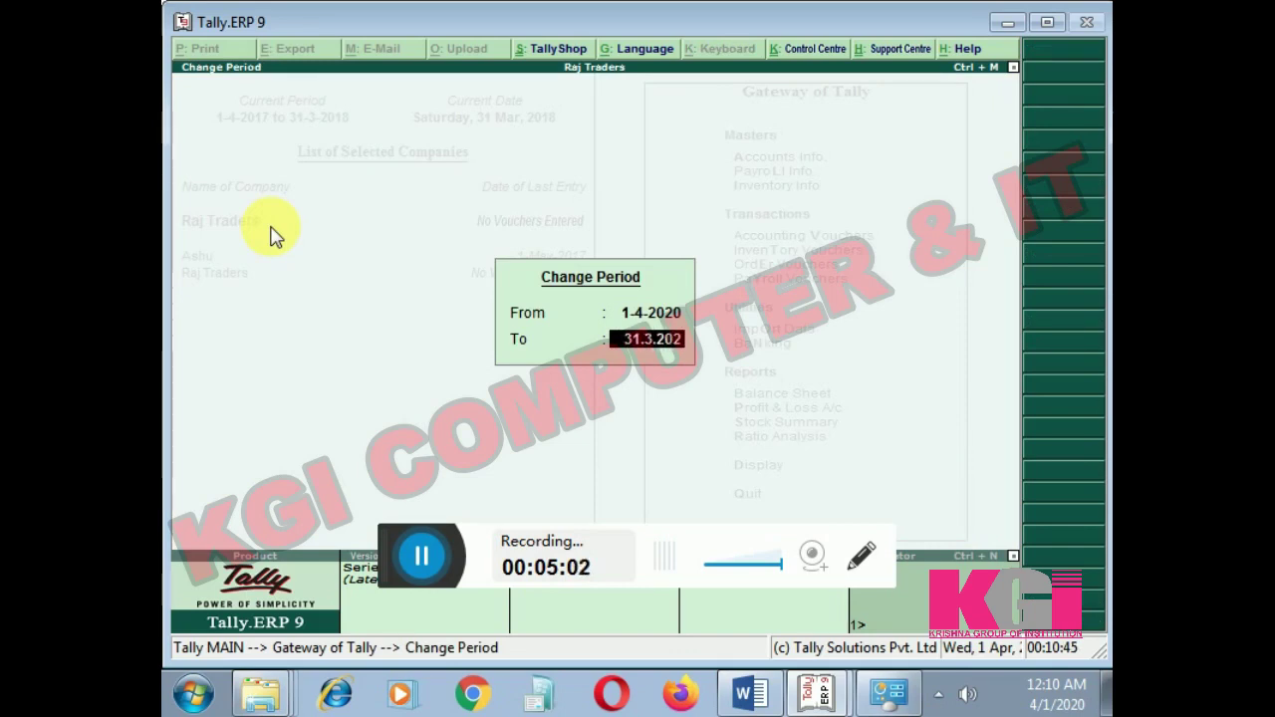
{"action": "type", "text": "1"}
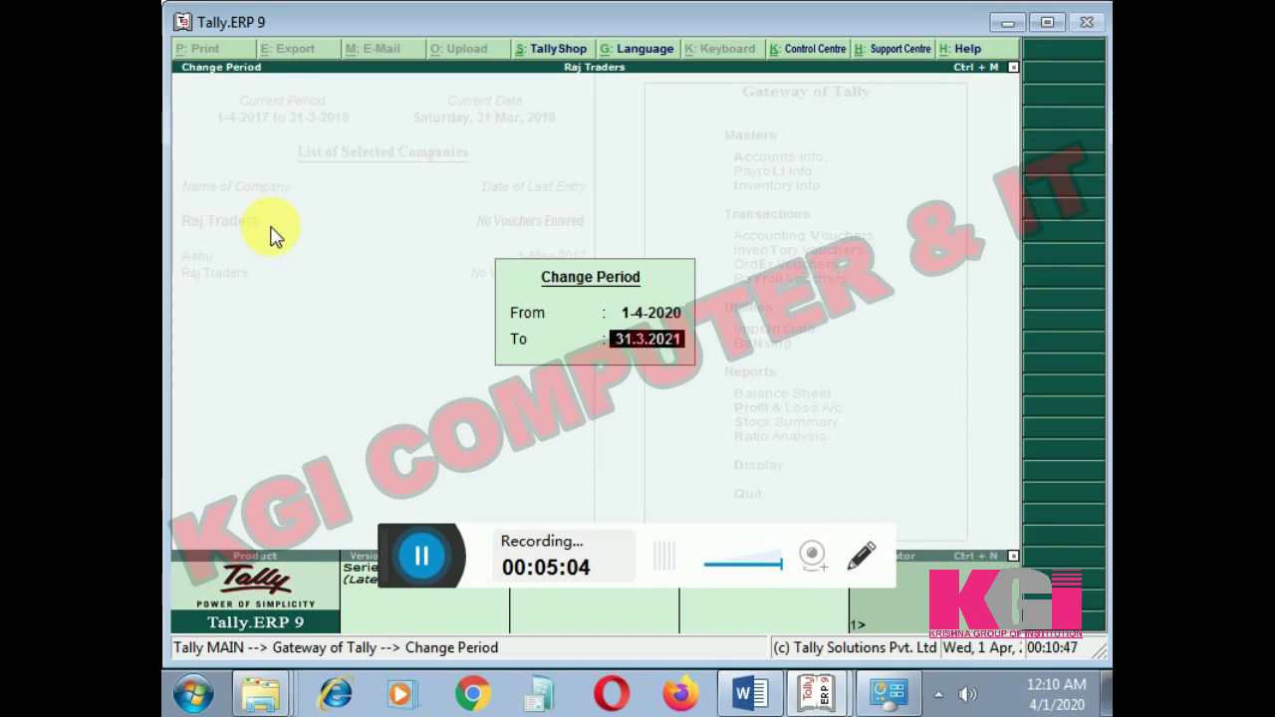
{"action": "key", "text": "Return"}
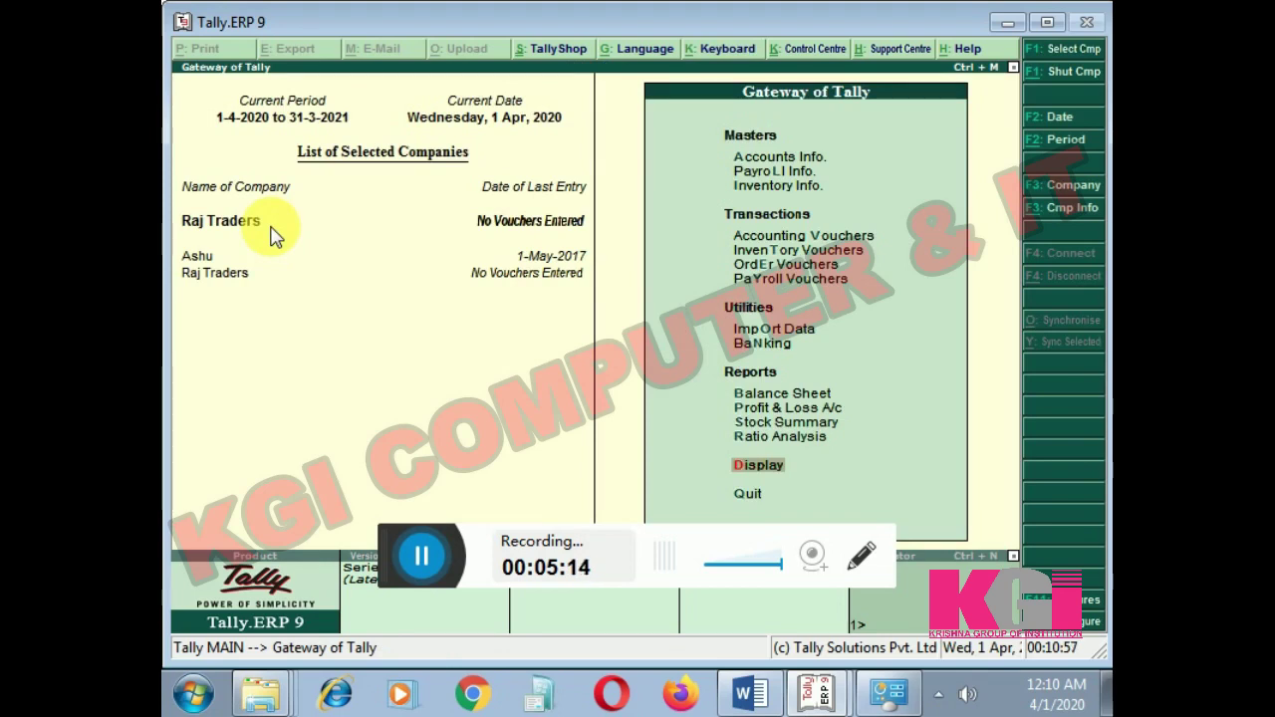
- Open Raj Traders' accounting features and keep the general and outstanding settings, with payroll and cost centres set to Yes
{"action": "key", "text": "F11"}
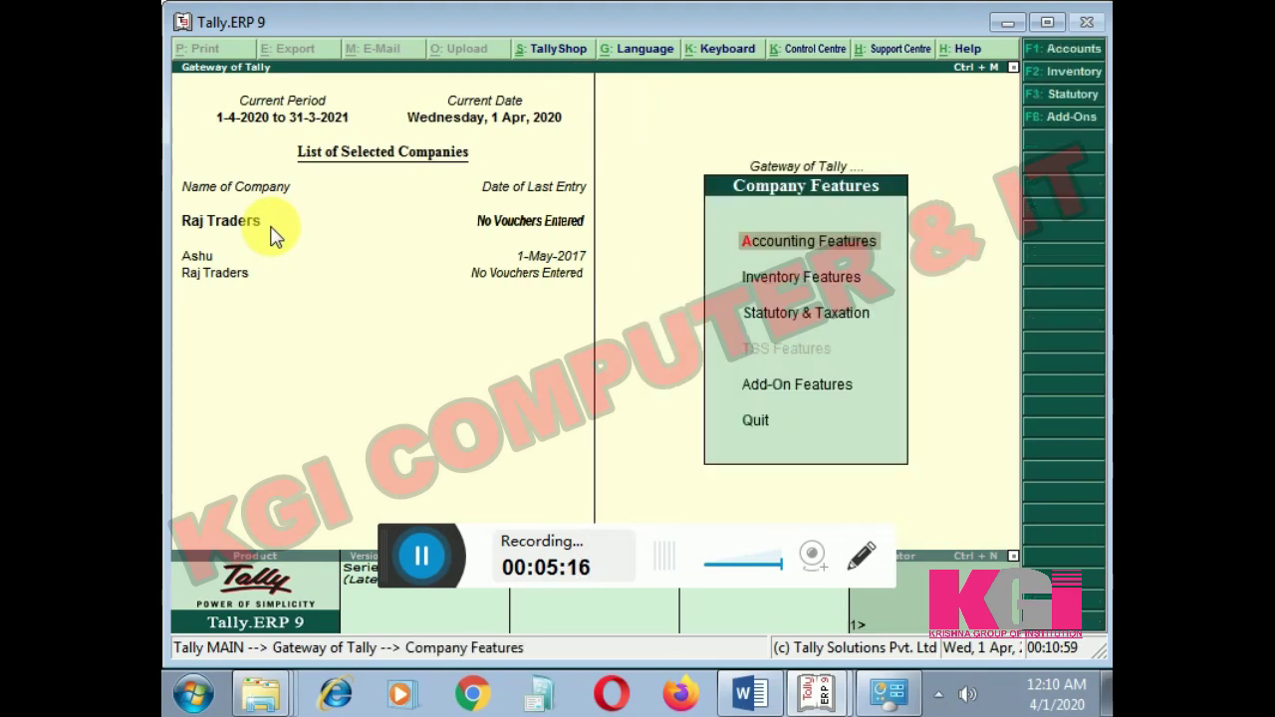
{"action": "key", "text": "Return"}
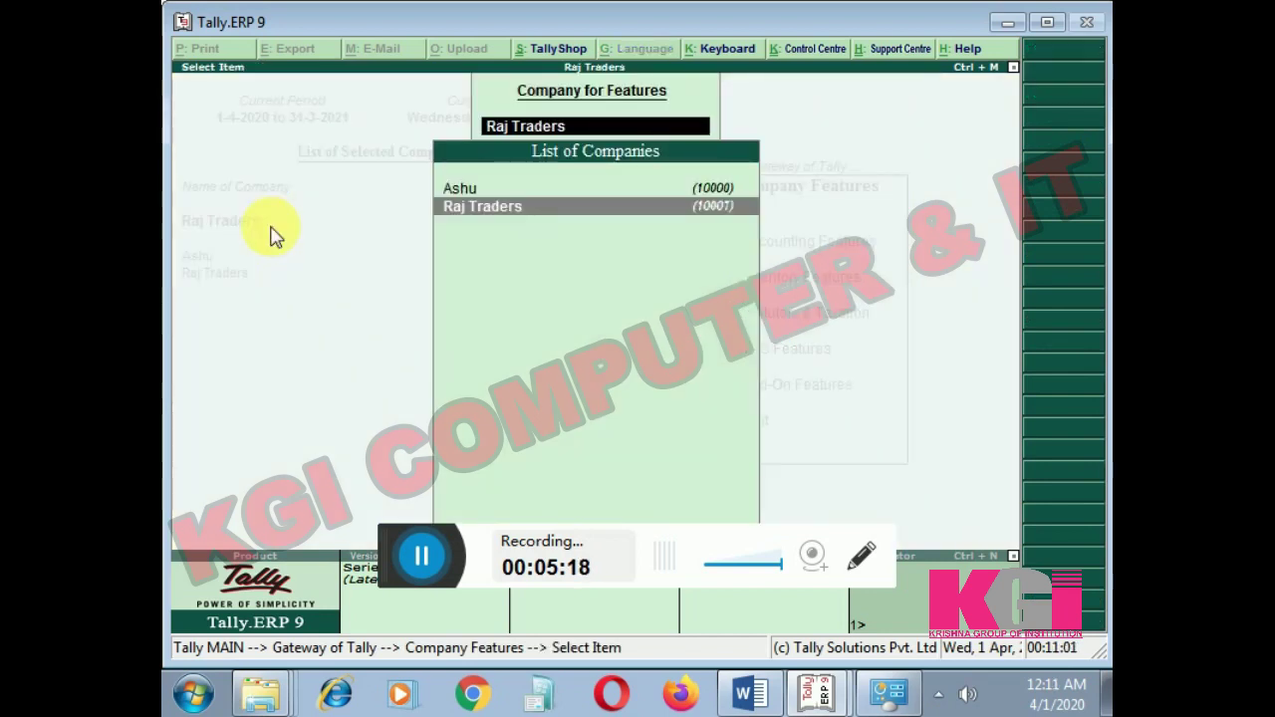
{"action": "key", "text": "Return"}
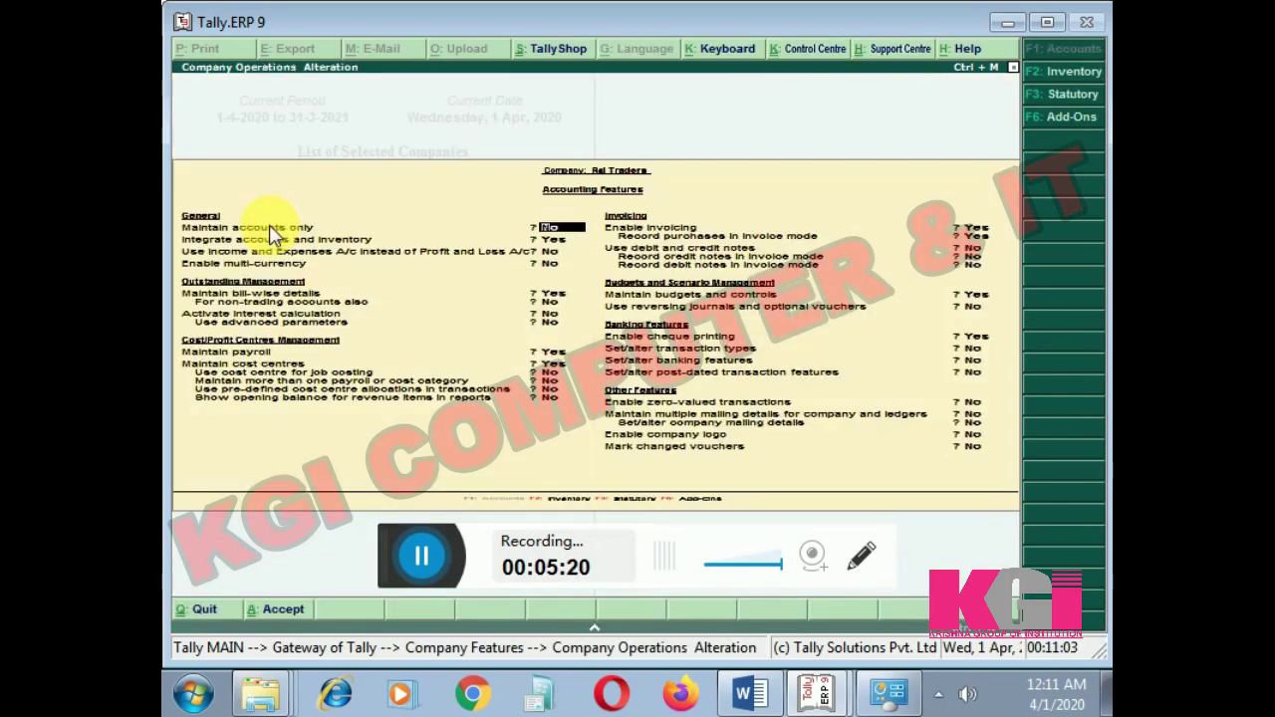
{"action": "key", "text": "Return"}
{"action": "key", "text": "Return"}
{"action": "key", "text": "Return"}
{"action": "key", "text": "Return"}
{"action": "key", "text": "Return"}
{"action": "key", "text": "Return"}
{"action": "key", "text": "Return"}
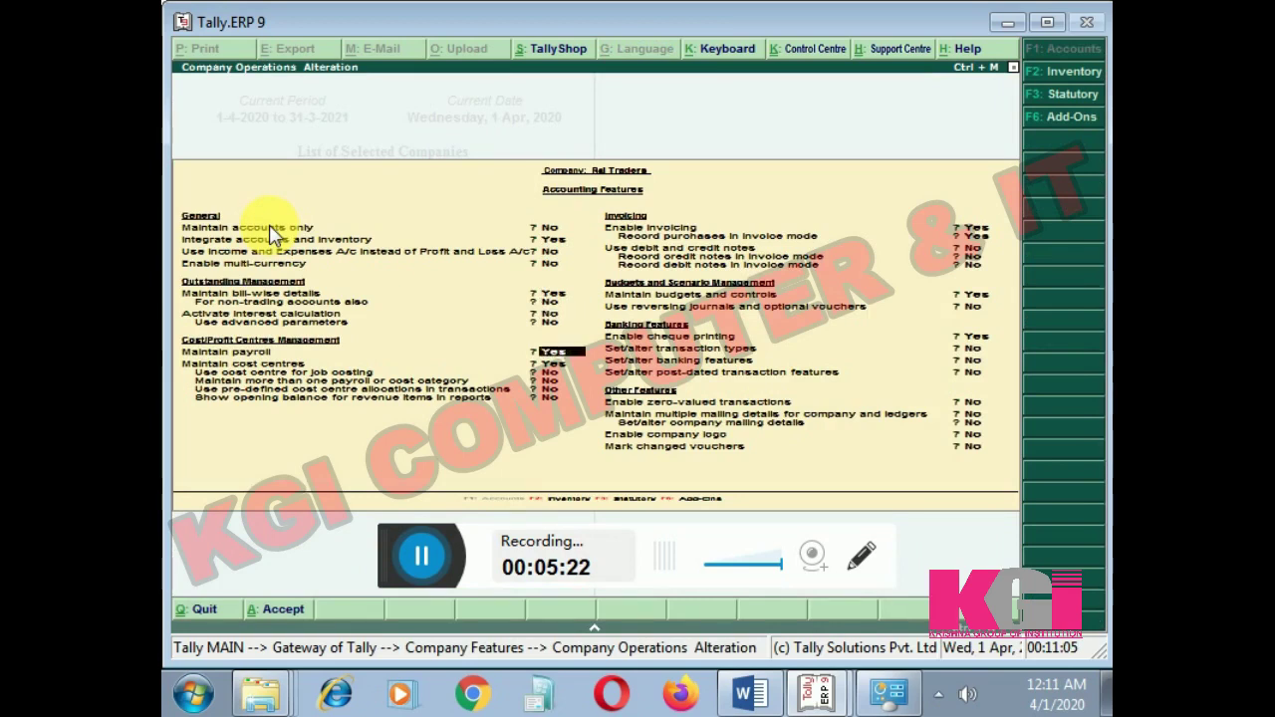
{"action": "key", "text": "Return"}
{"action": "key", "text": "Return"}
{"action": "key", "text": "Return"}
{"action": "key", "text": "Return"}
{"action": "key", "text": "Return"}
{"action": "key", "text": "Return"}
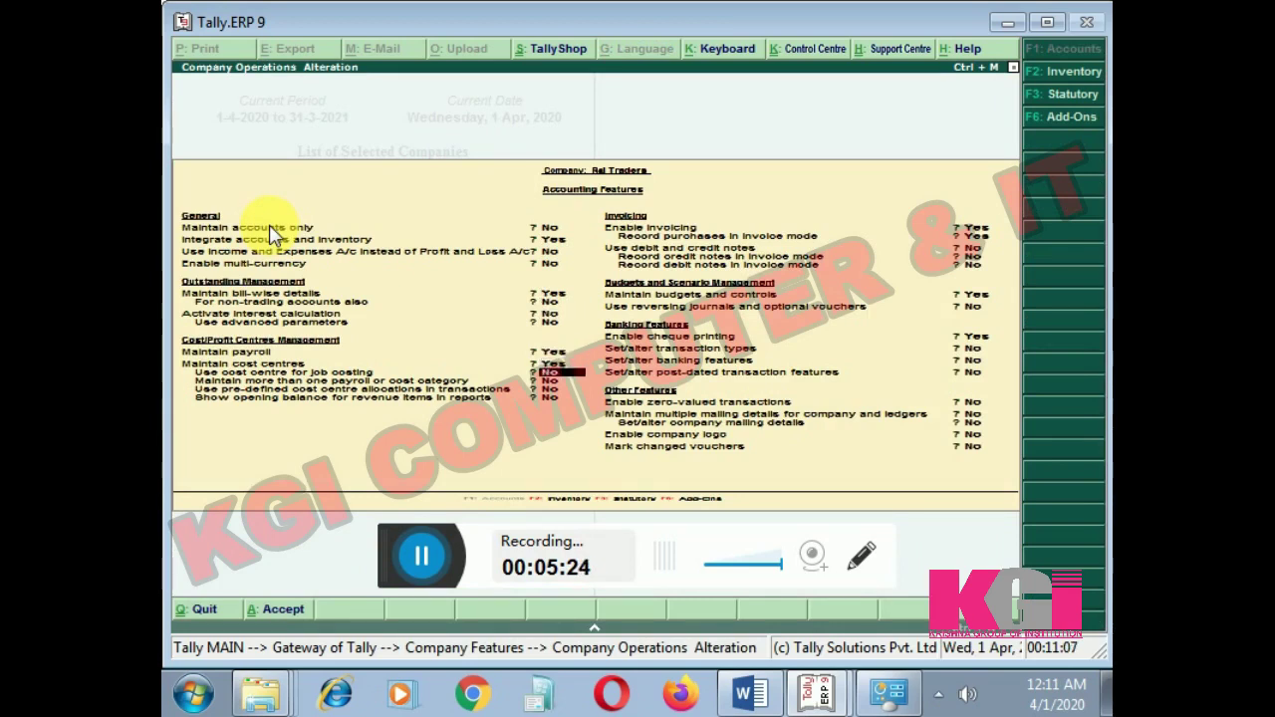
- Keep the remaining cost centre, invoicing, budget, banking and other accounting features as set, accept them and return to the Gateway of Tally
{"action": "key", "text": "Return"}
{"action": "key", "text": "Return"}
{"action": "key", "text": "Return"}
{"action": "key", "text": "Return"}
{"action": "key", "text": "Return"}
{"action": "key", "text": "Return"}
{"action": "key", "text": "Return"}
{"action": "key", "text": "Return"}
{"action": "key", "text": "Return"}
{"action": "key", "text": "Return"}
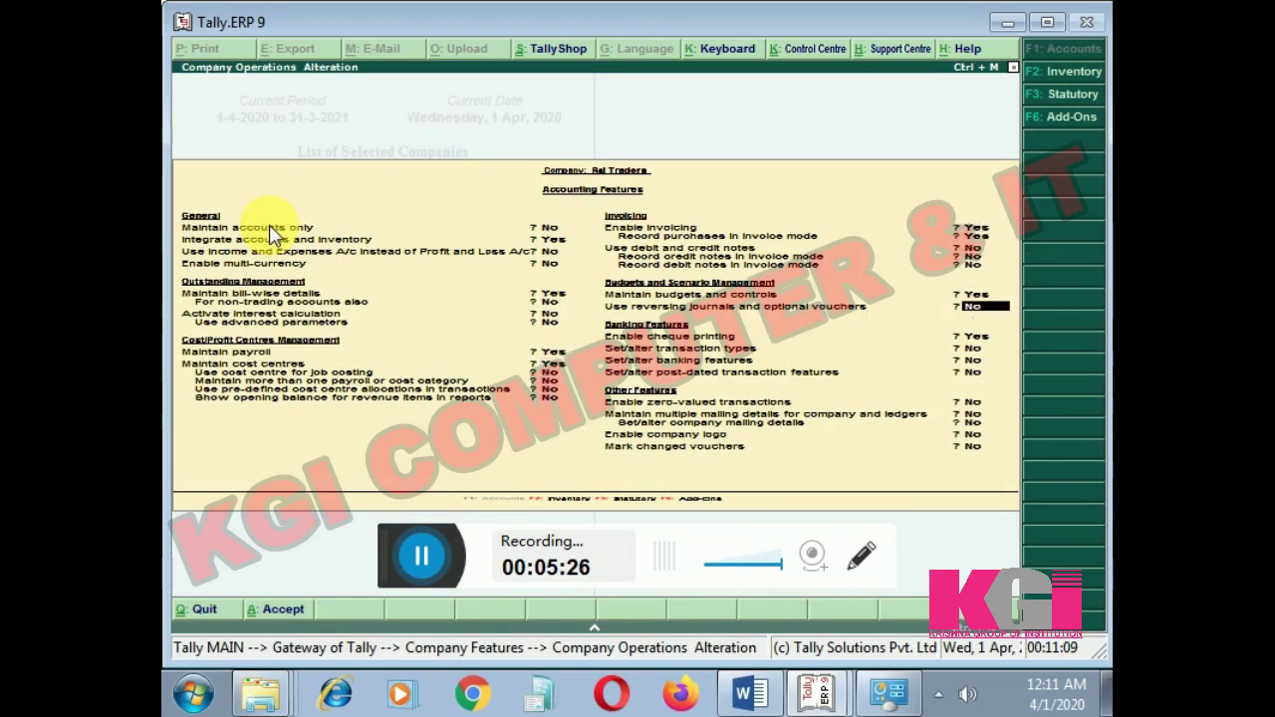
{"action": "key", "text": "Return"}
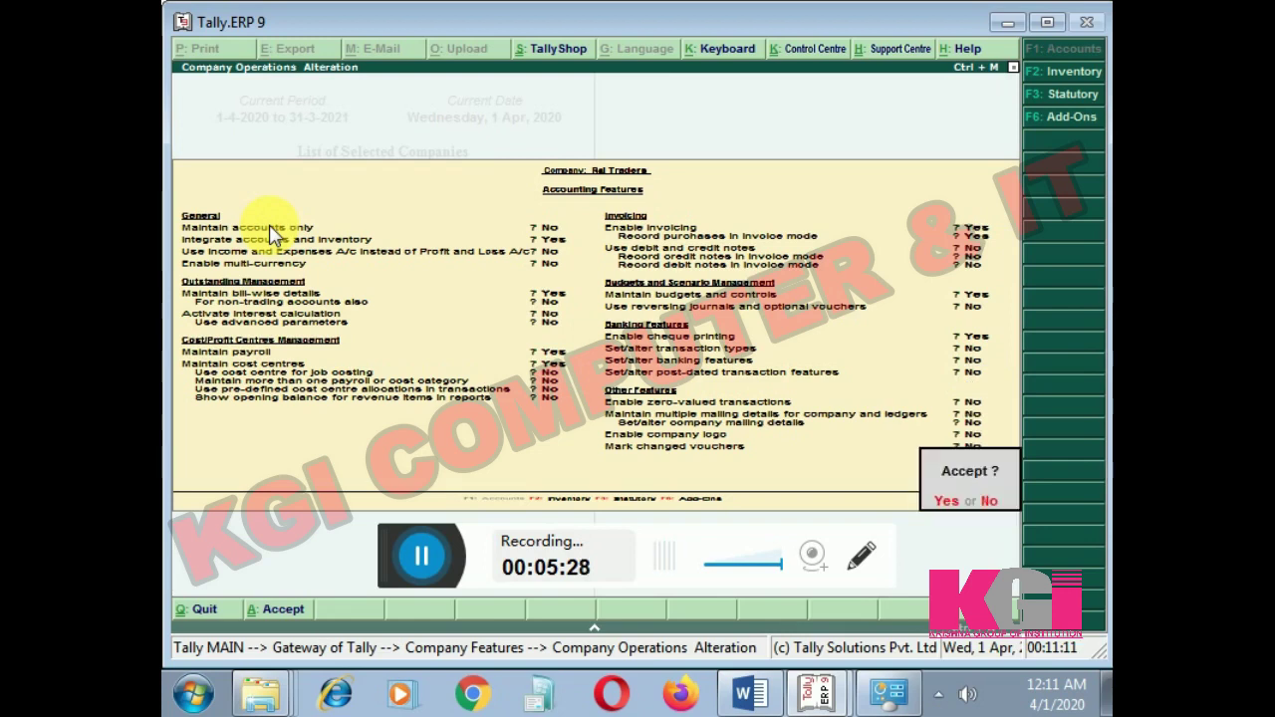
{"action": "key", "text": "Return"}
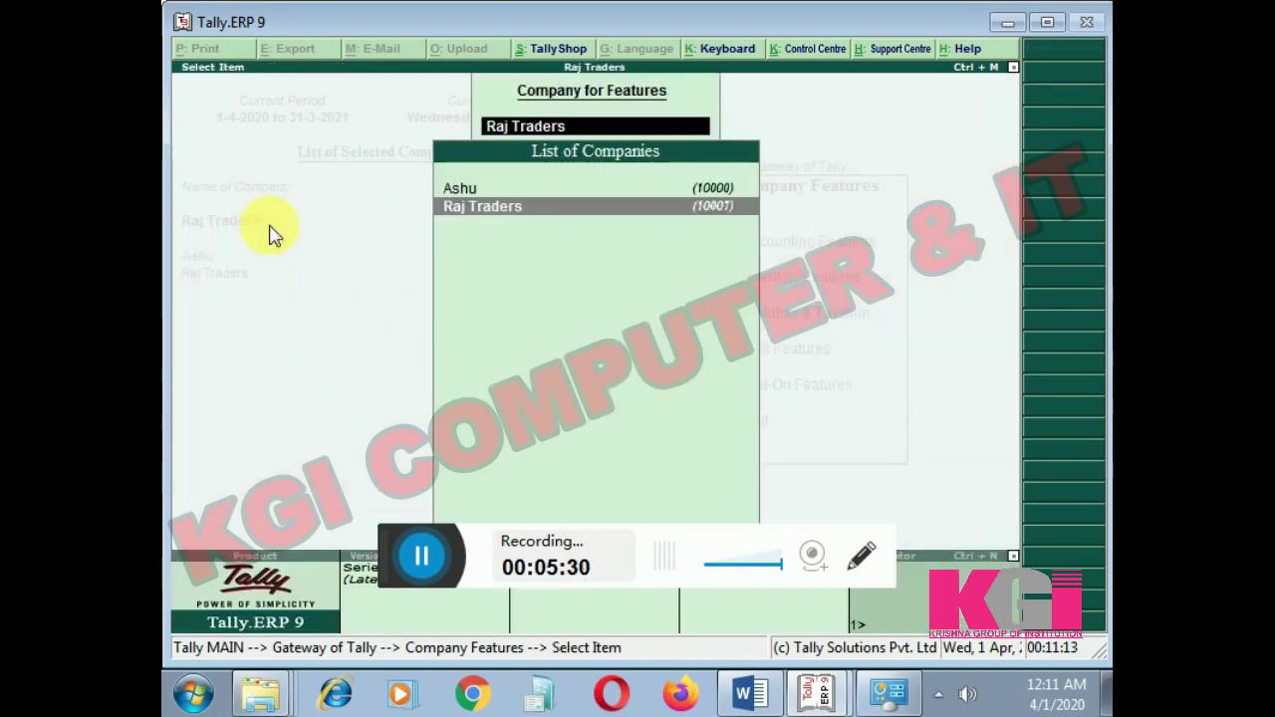
{"action": "key", "text": "Return"}
{"action": "key", "text": "Escape"}
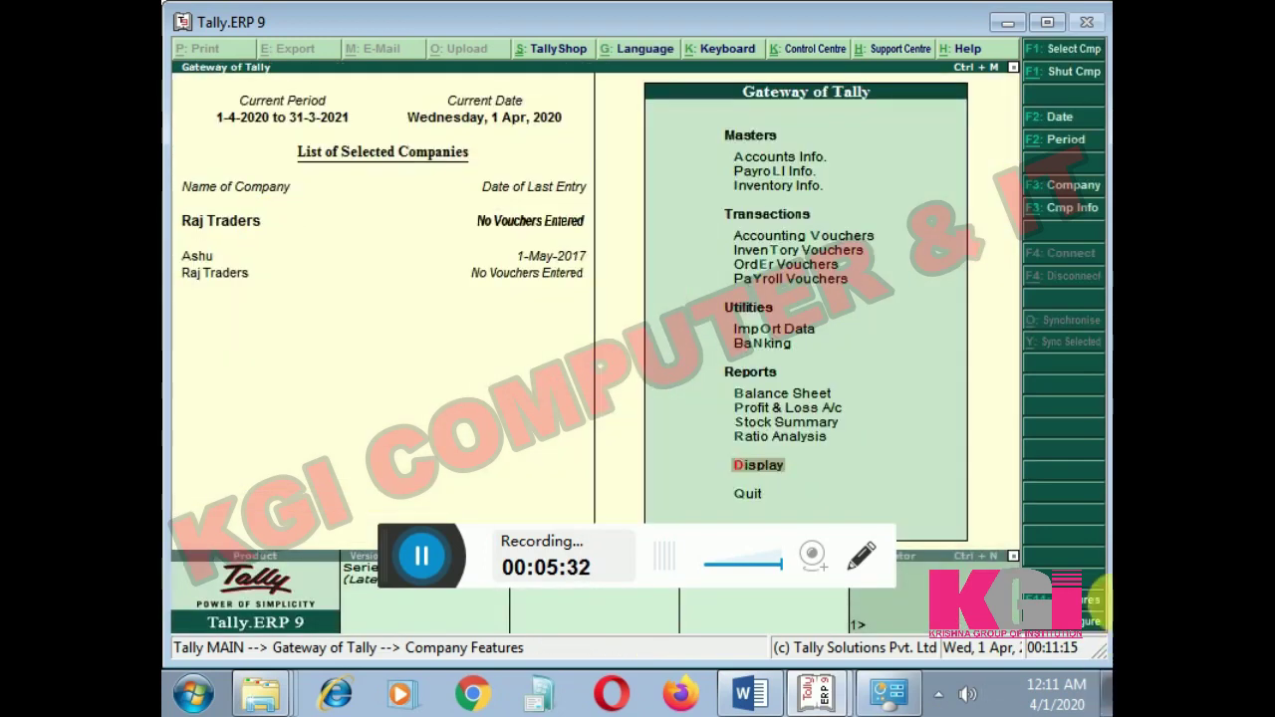
- Create a single cost centre named Bhopal under Primary, without an alias, in the company's accounts information
{"action": "key", "text": "Up"}
{"action": "key", "text": "Up"}
{"action": "key", "text": "Up"}
{"action": "key", "text": "Up"}
{"action": "key", "text": "Up"}
{"action": "key", "text": "Up"}
{"action": "key", "text": "Up"}
{"action": "key", "text": "Up"}
{"action": "key", "text": "Up"}
{"action": "key", "text": "Up"}
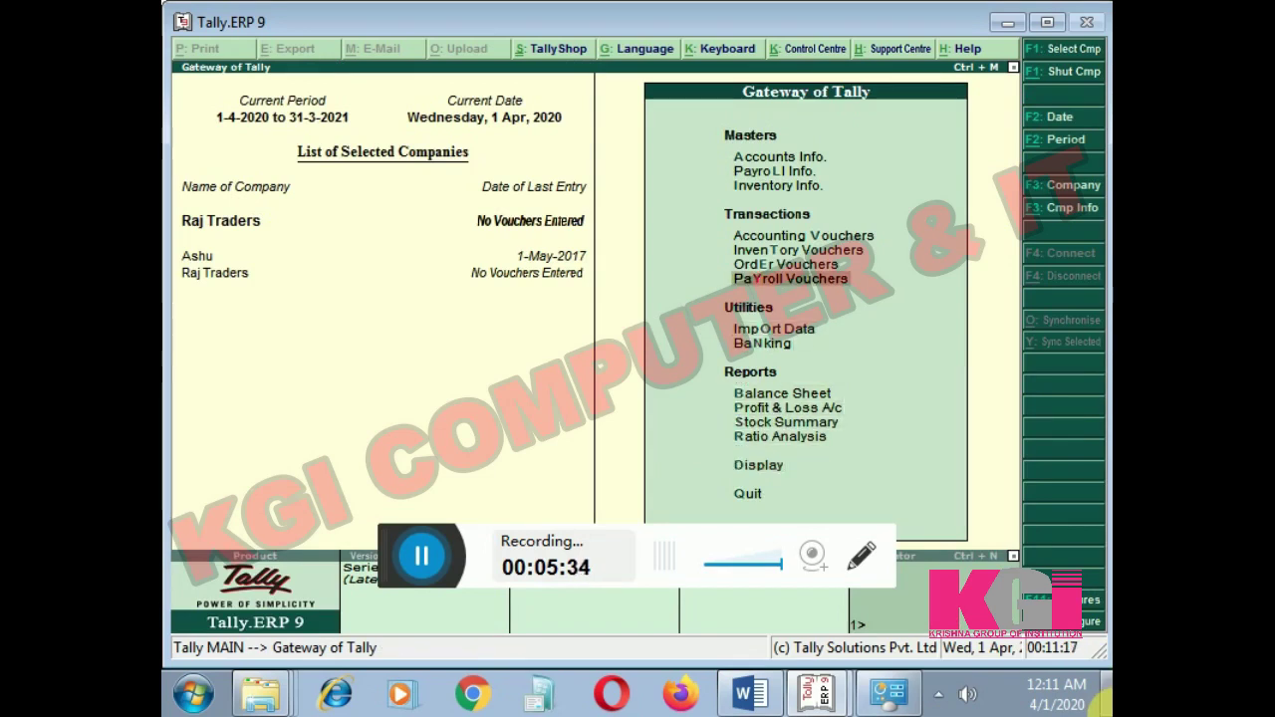
{"action": "key", "text": "Up"}
{"action": "key", "text": "Up"}
{"action": "key", "text": "Up"}
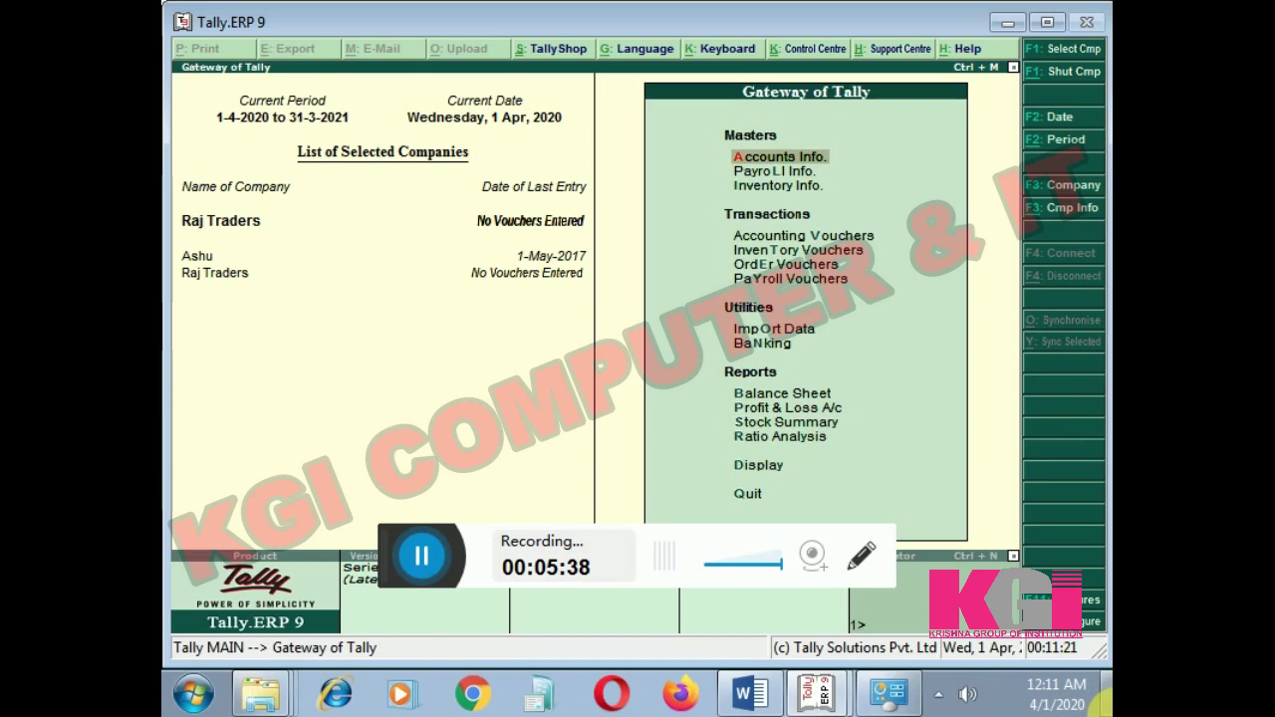
{"action": "key", "text": "Return"}
{"action": "key", "text": "Down"}
{"action": "key", "text": "Down"}
{"action": "key", "text": "Down"}
{"action": "key", "text": "Up"}
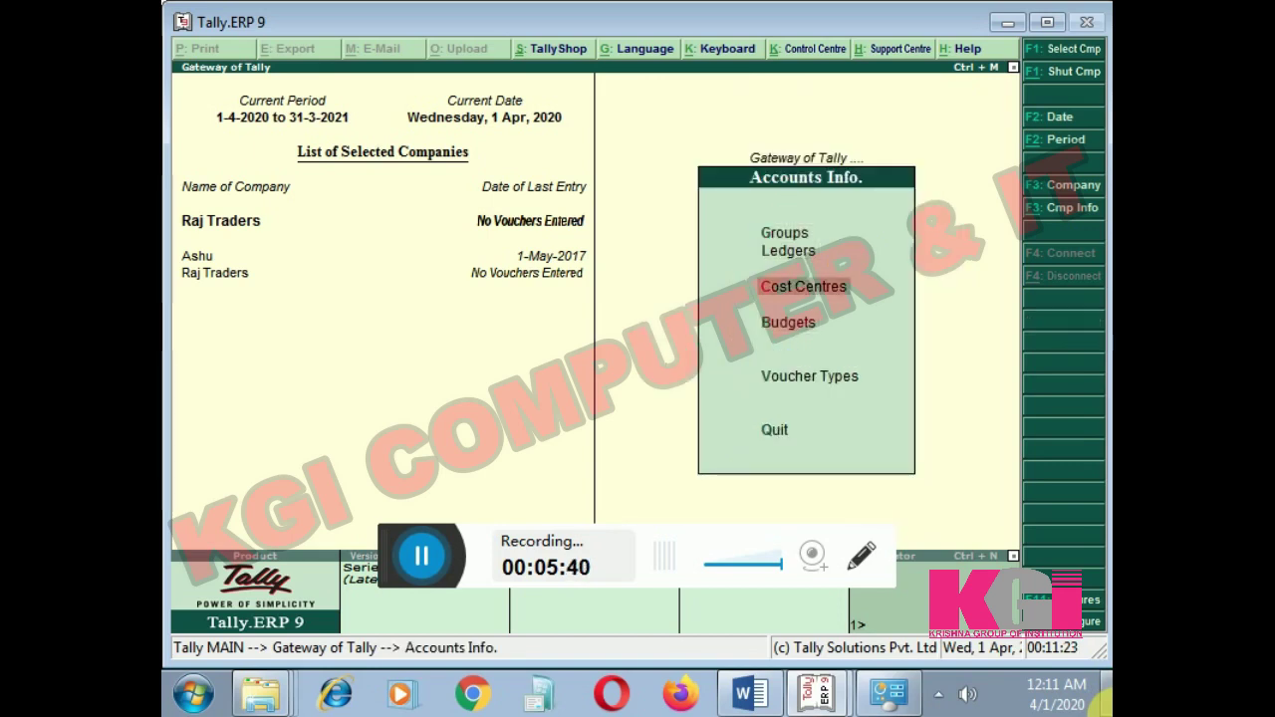
{"action": "key", "text": "Return"}
{"action": "key", "text": "Return"}
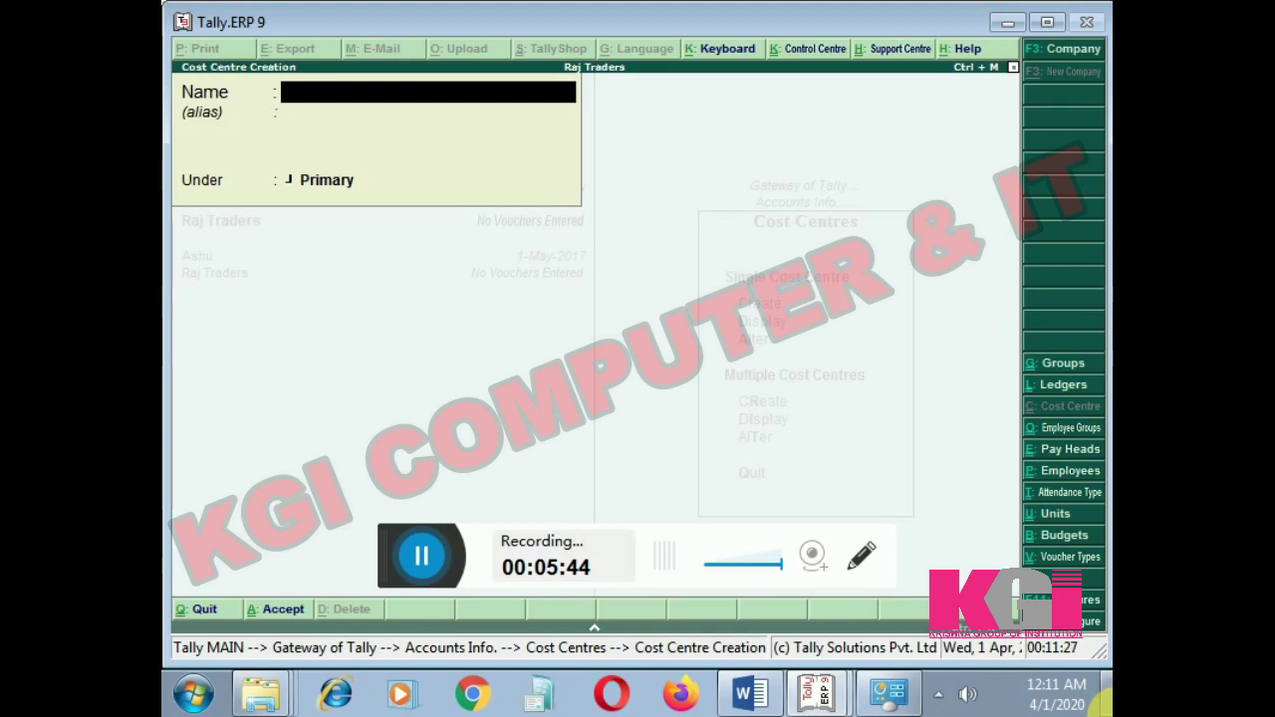
{"action": "type", "text": "Bhopal"}
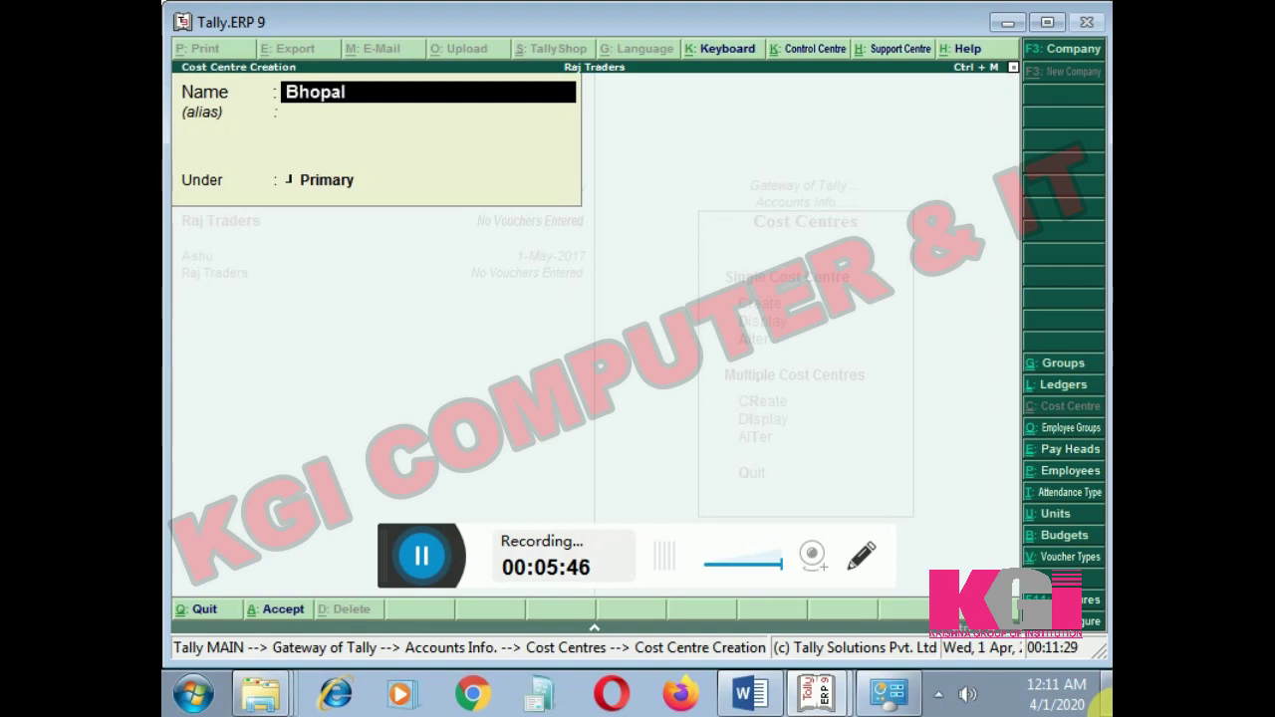
{"action": "key", "text": "Return"}
{"action": "key", "text": "Return"}
{"action": "key", "text": "Return"}
{"action": "key", "text": "Return"}
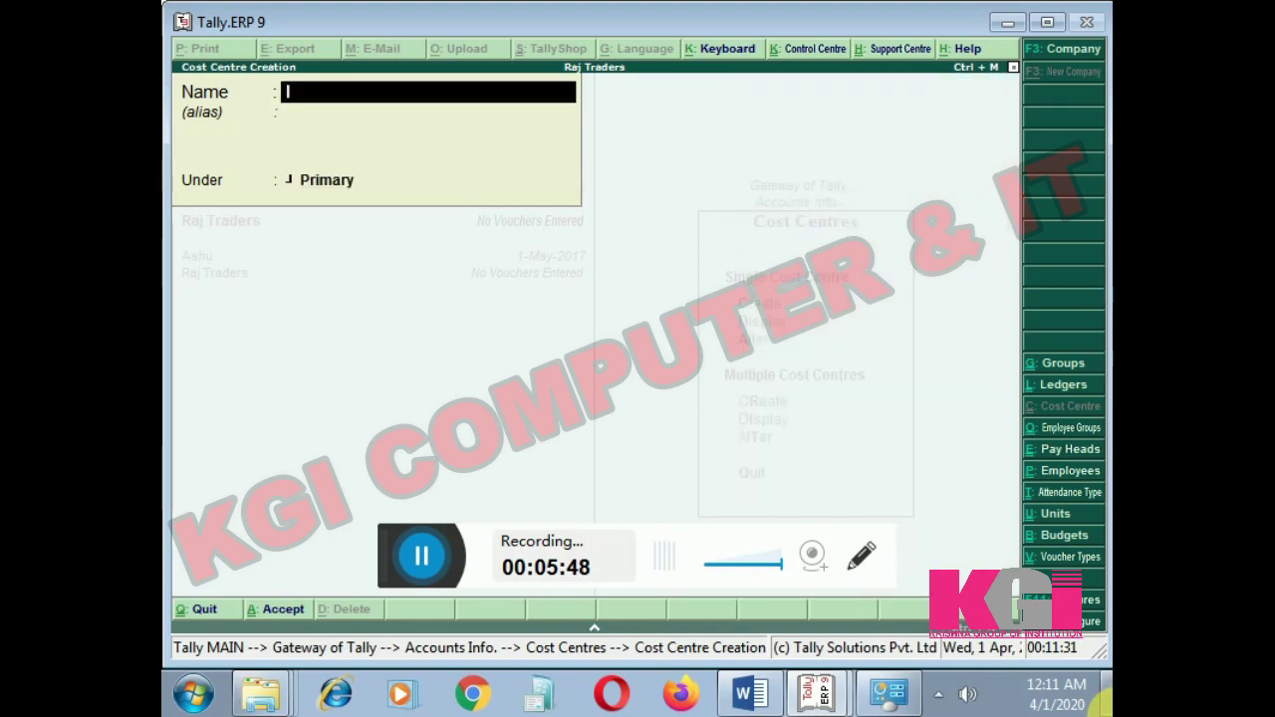
- Create a second cost centre named Indore under Primary, without an alias
{"action": "type", "text": "Indore"}
{"action": "key", "text": "Return"}
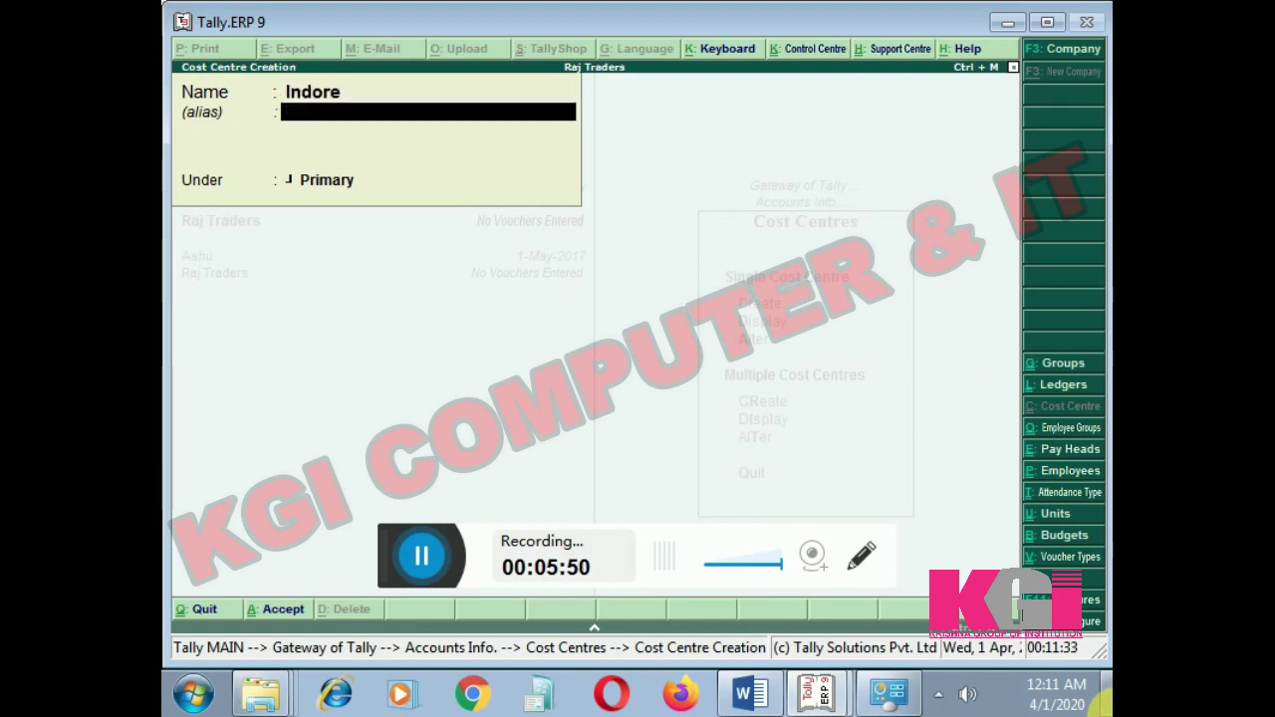
{"action": "key", "text": "Return"}
{"action": "key", "text": "Return"}
{"action": "key", "text": "Return"}
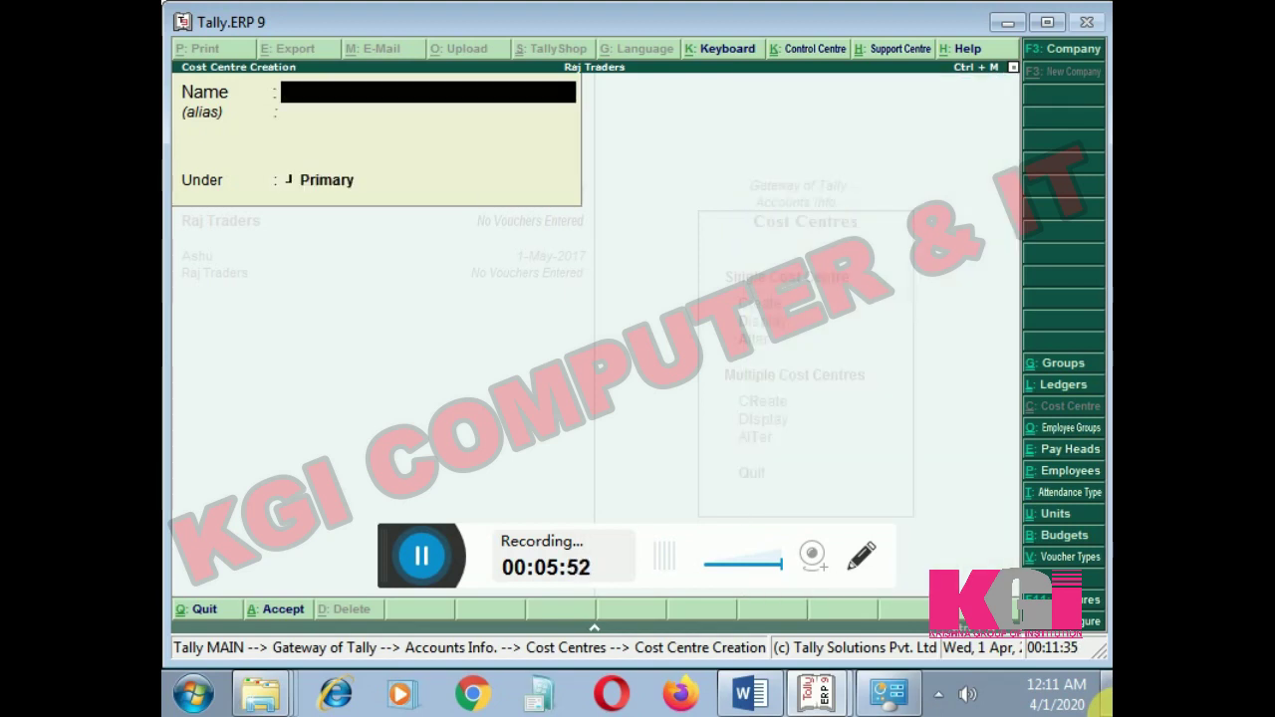
- Create a third cost centre named Sihore under Primary, and leave cost centre creation
{"action": "type", "text": "Sihore"}
{"action": "key", "text": "Return"}
{"action": "key", "text": "Return"}
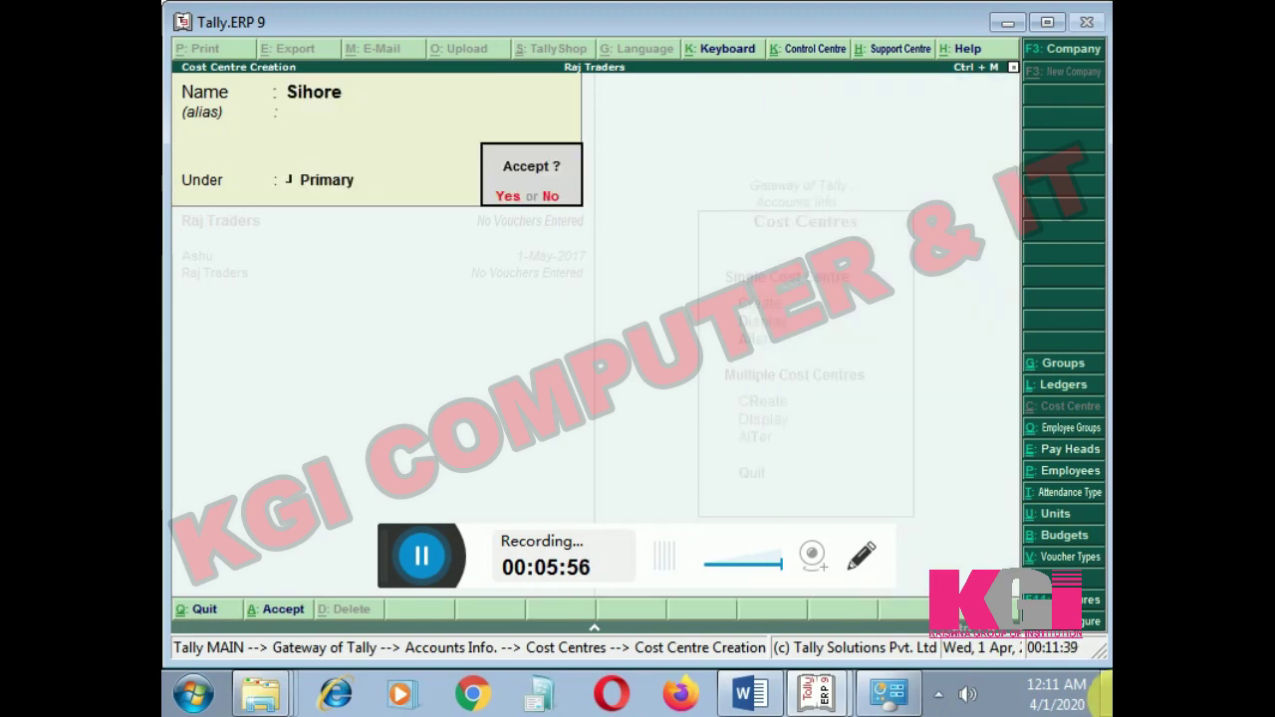
{"action": "key", "text": "Return"}
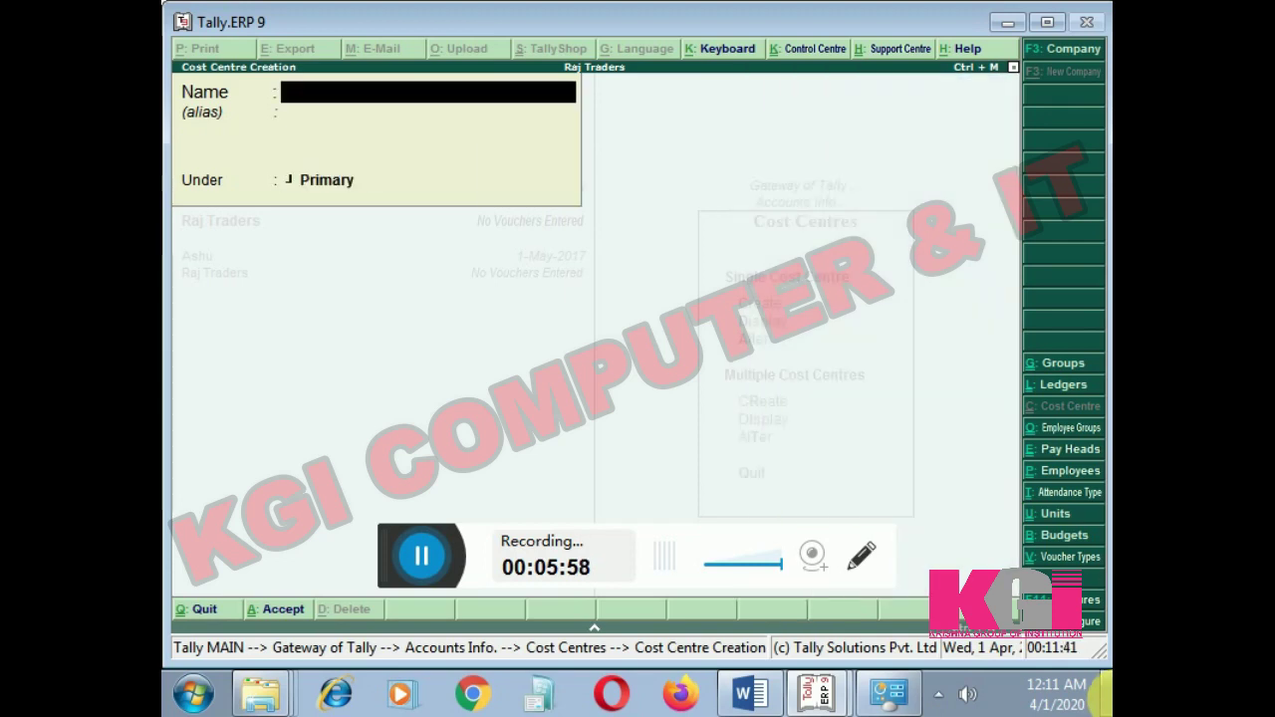
{"action": "key", "text": "Escape"}
{"action": "key", "text": "Return"}
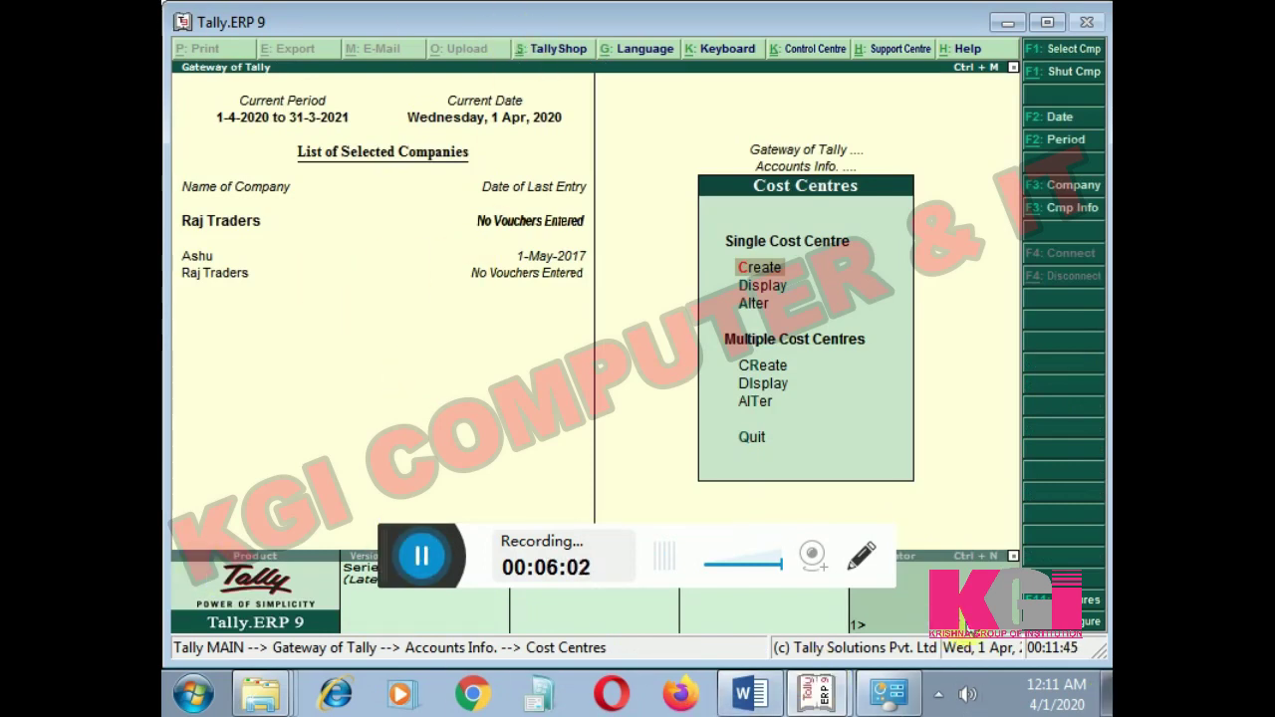
- Switch to Word and enter "Cost center" as item 4 of the numbered topic list
{"action": "left_click", "coordinate": [749, 693]}
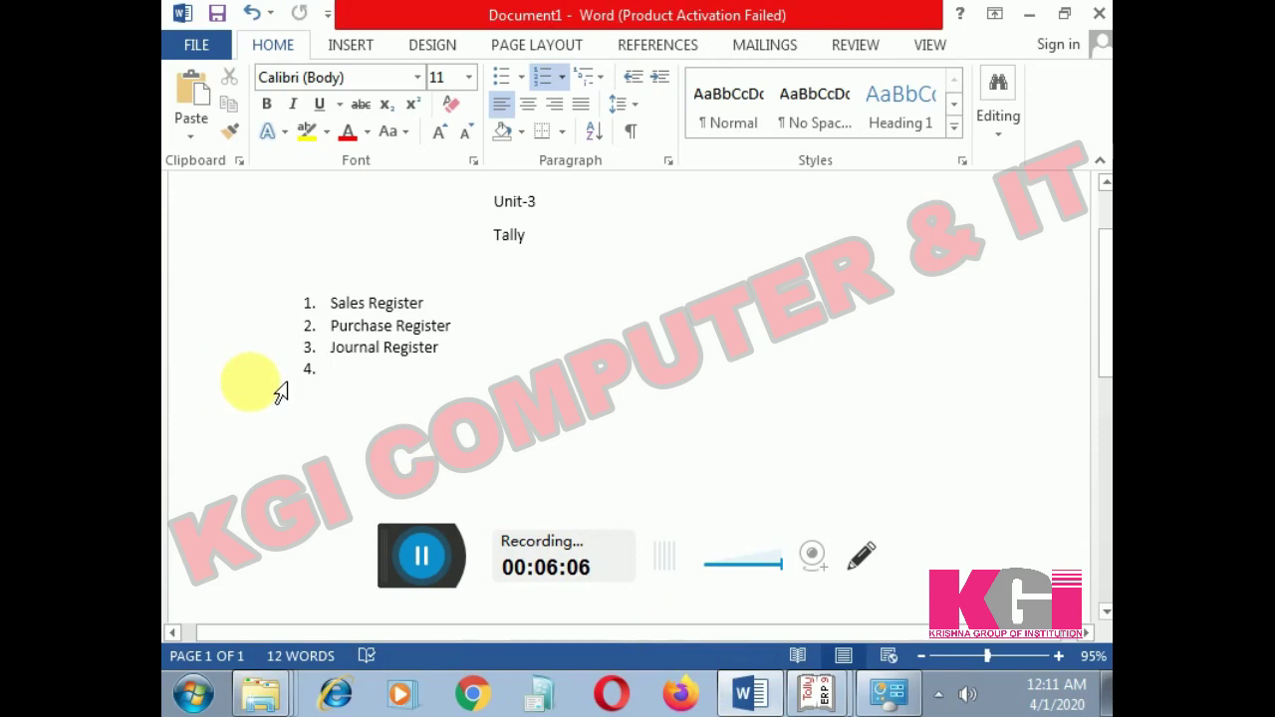
{"action": "type", "text": "co"}
{"action": "key", "text": "BackSpace"}
{"action": "key", "text": "BackSpace"}
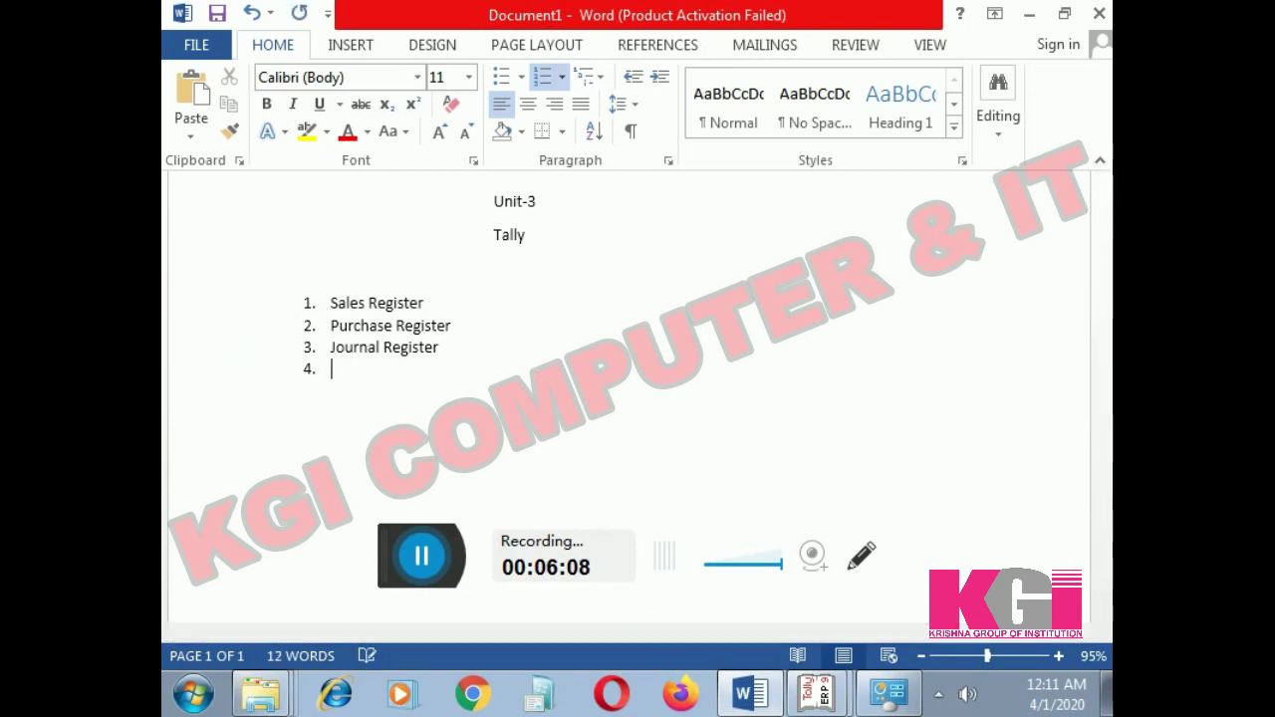
{"action": "type", "text": "ost center"}
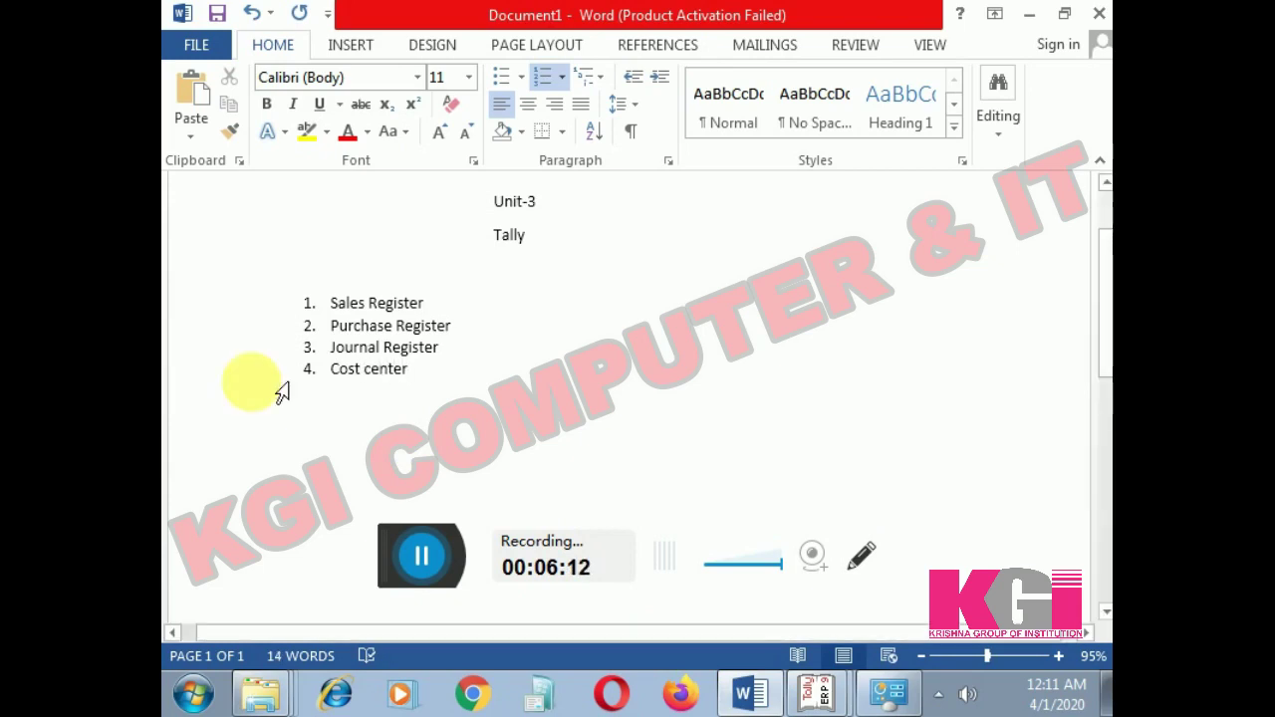
- Switch to Tally.ERP 9 and start a receipt accounting voucher with Cash as the account
{"action": "left_click", "coordinate": [815, 697]}
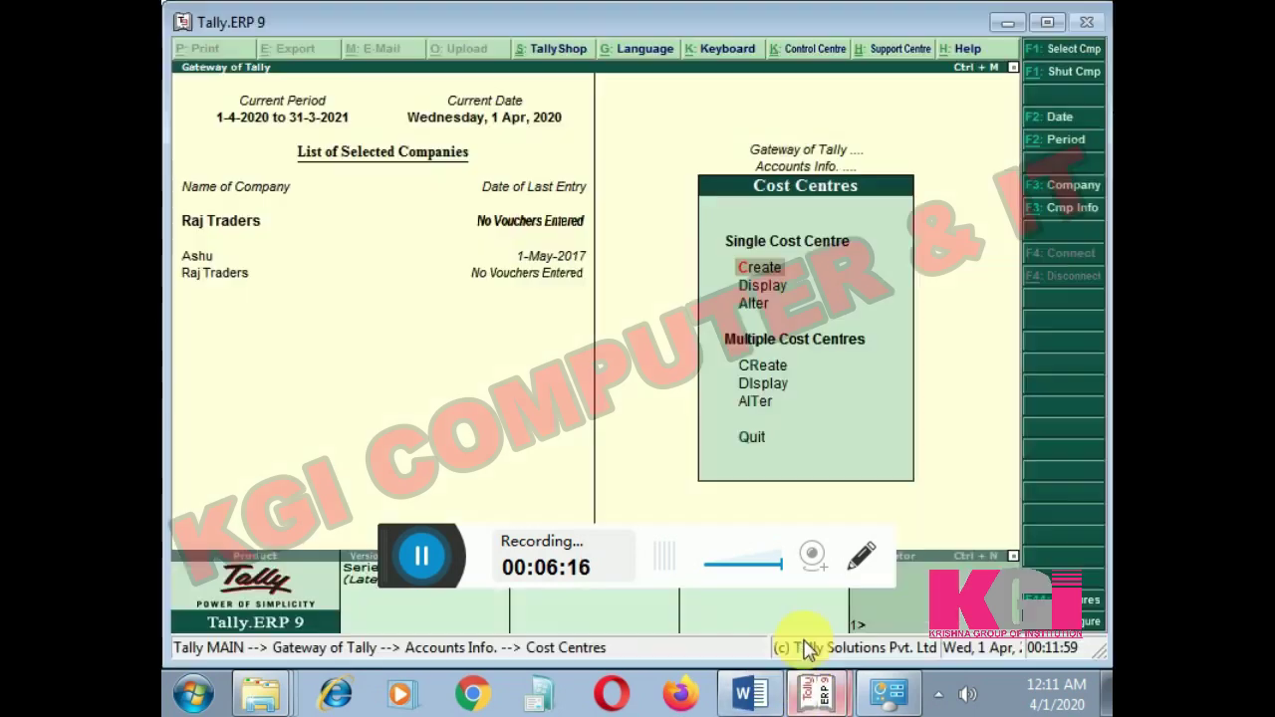
{"action": "key", "text": "Escape"}
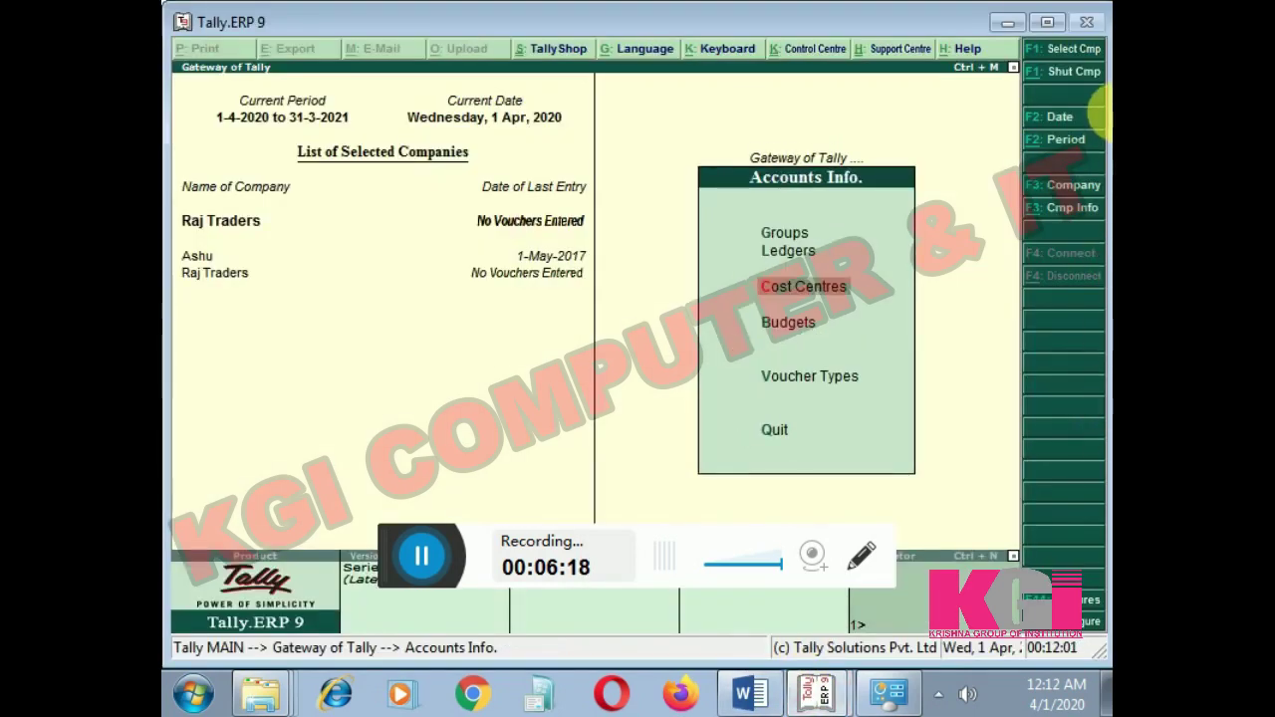
{"action": "key", "text": "Escape"}
{"action": "key", "text": "Down"}
{"action": "key", "text": "Down"}
{"action": "key", "text": "Down"}
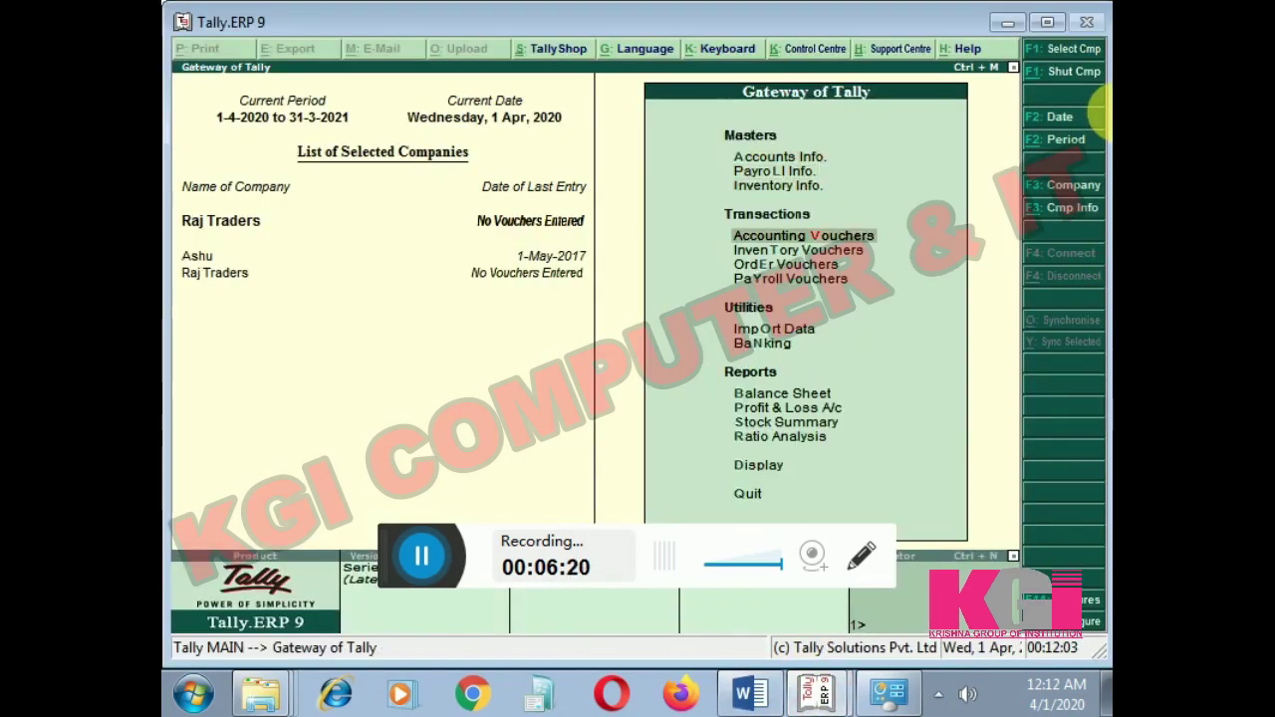
{"action": "key", "text": "Return"}
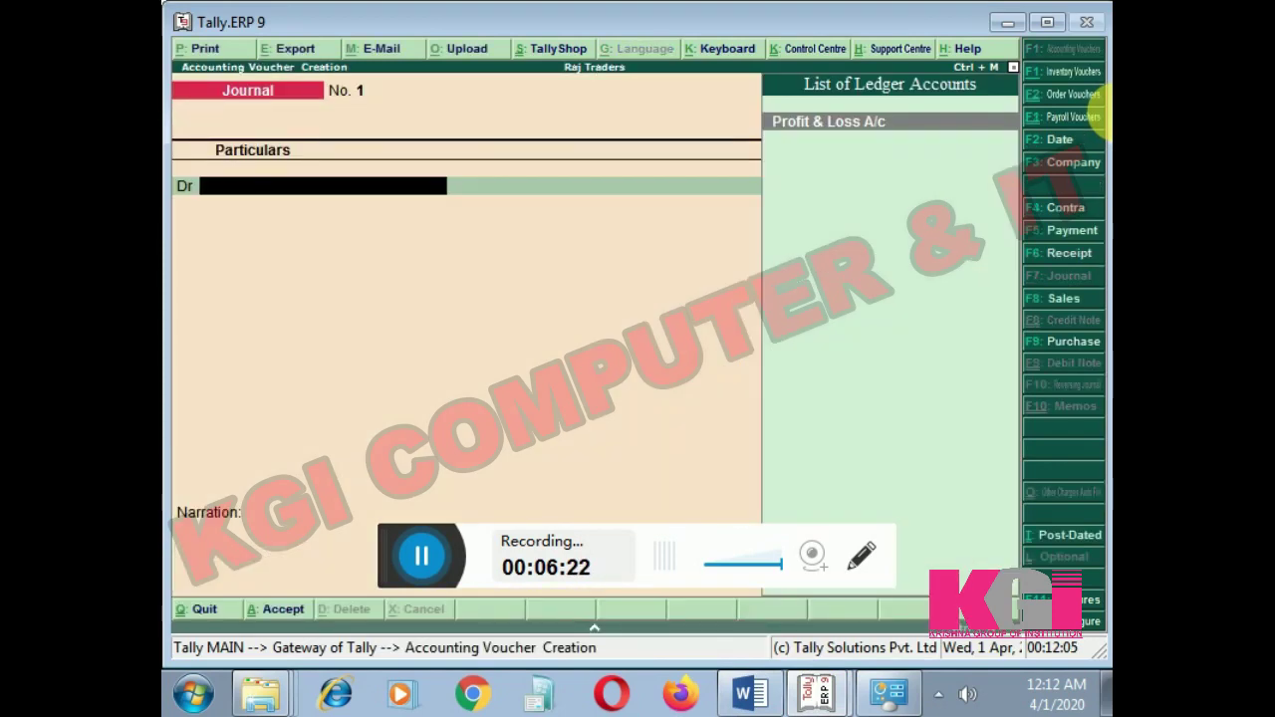
{"action": "key", "text": "F6"}
{"action": "type", "text": "c"}
{"action": "key", "text": "Return"}
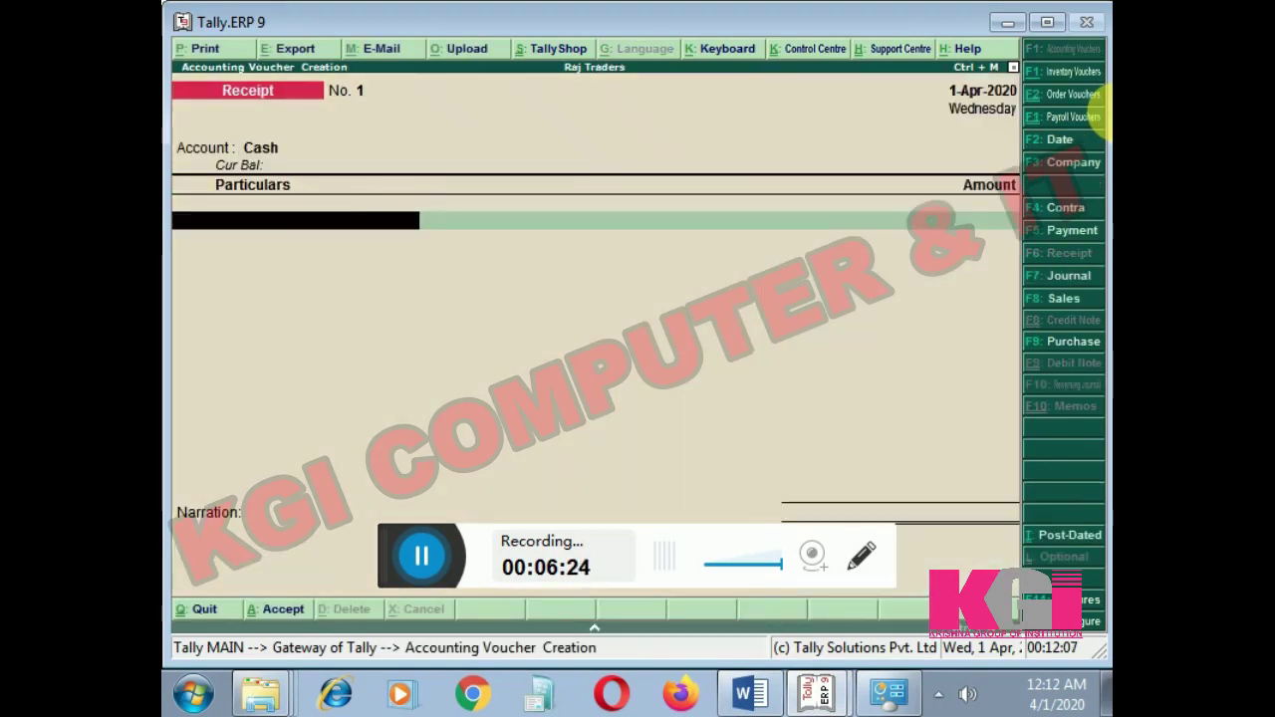
- Create a Capital ledger from the voucher under Capital Account, keeping the default settings with country India and state Madhya Pradesh
{"action": "key", "text": "alt+c"}
{"action": "type", "text": "Capita"}
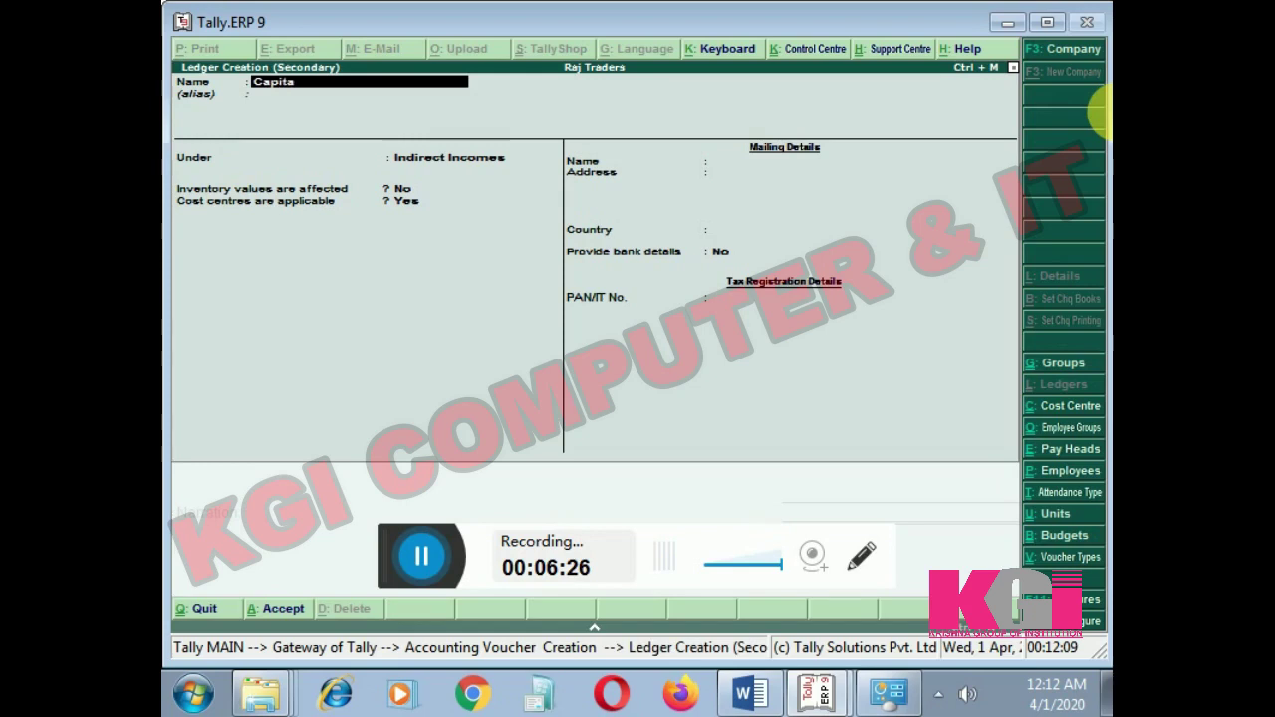
{"action": "type", "text": "l"}
{"action": "key", "text": "Return"}
{"action": "type", "text": "Ca"}
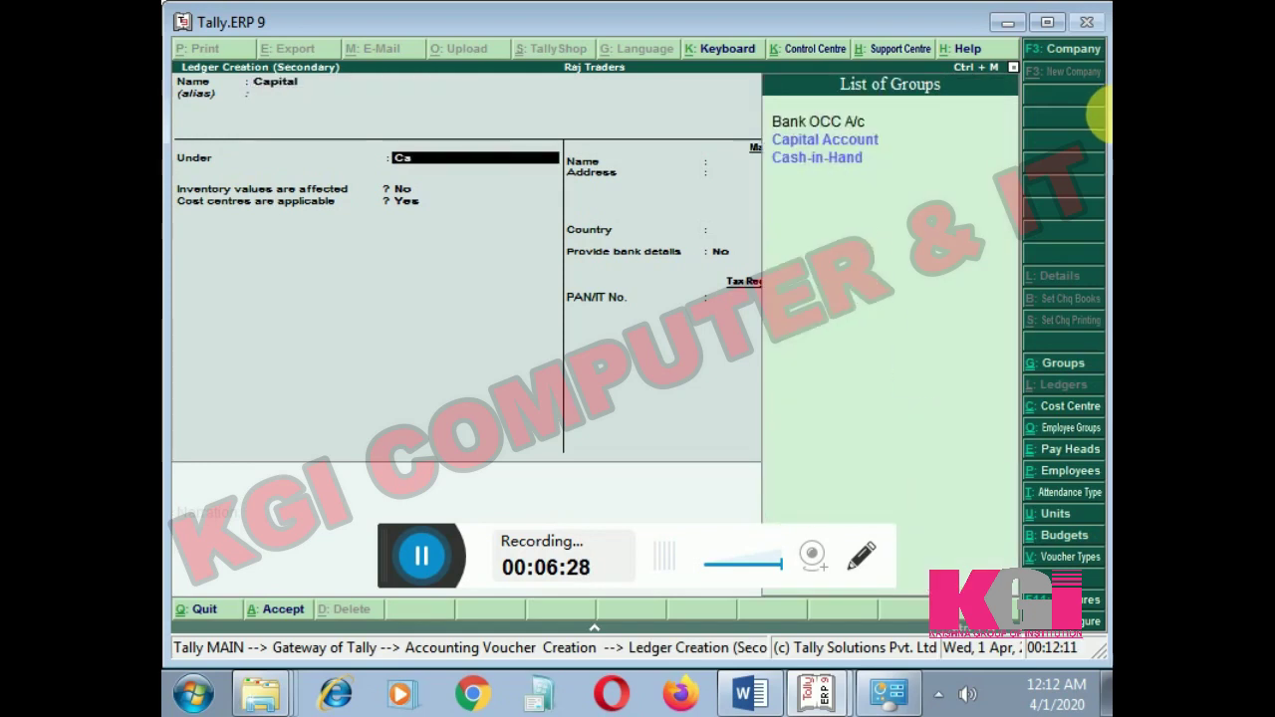
{"action": "key", "text": "Down"}
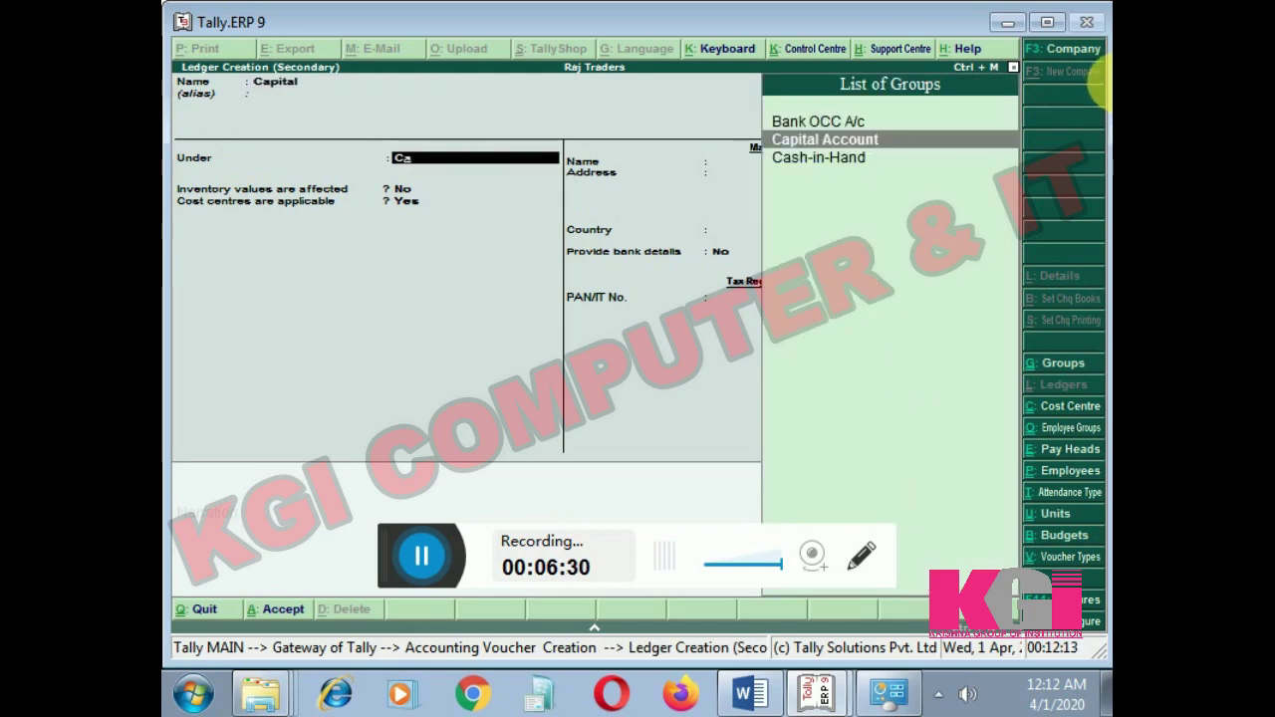
{"action": "key", "text": "Return"}
{"action": "key", "text": "Return"}
{"action": "key", "text": "Return"}
{"action": "key", "text": "Return"}
{"action": "key", "text": "Return"}
{"action": "key", "text": "Return"}
{"action": "key", "text": "Return"}
{"action": "key", "text": "Return"}
{"action": "key", "text": "Return"}
{"action": "key", "text": "Return"}
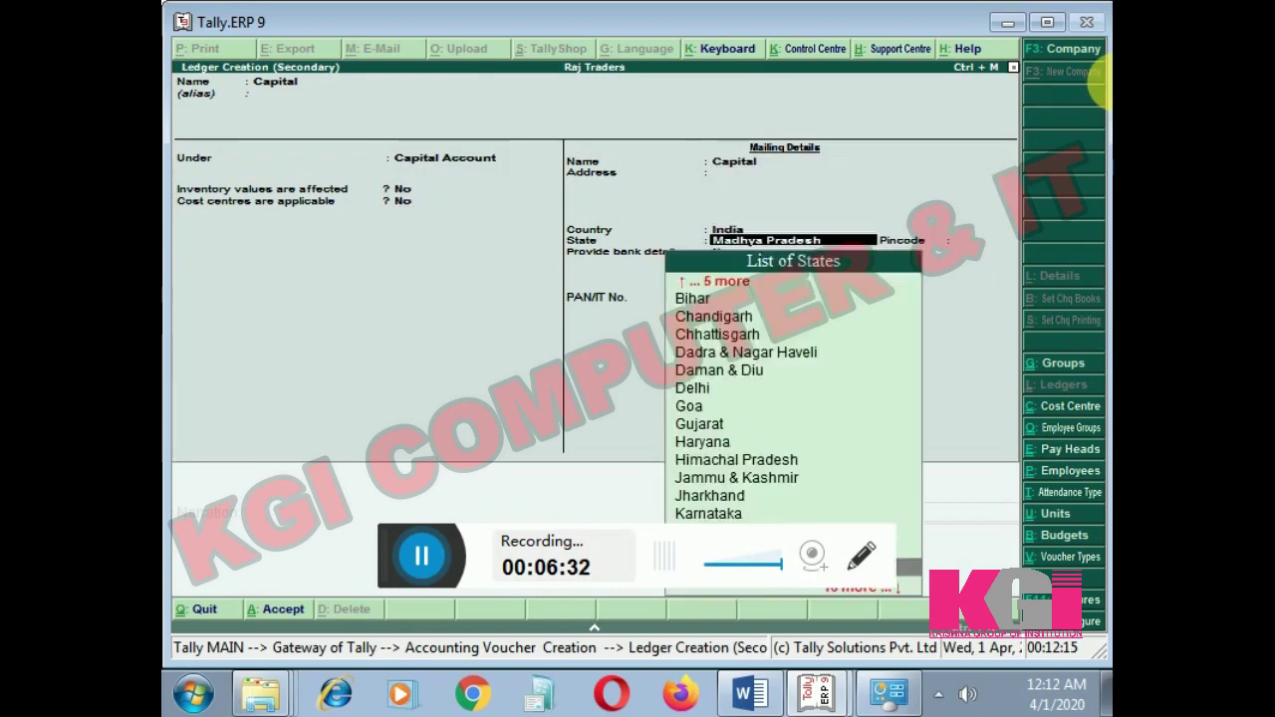
{"action": "key", "text": "Return"}
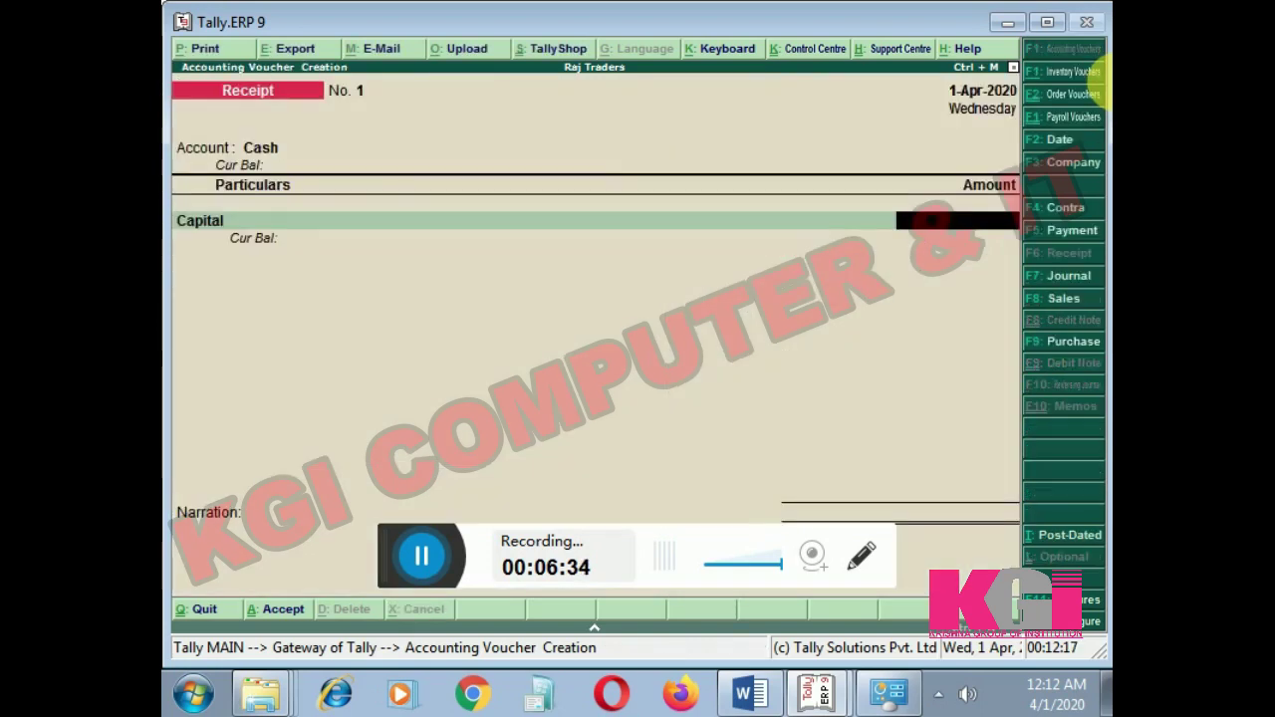
- Enter 250000 as the Capital amount, save the receipt voucher without narration, and start leaving voucher entry
{"action": "type", "text": "250000"}
{"action": "key", "text": "Return"}
{"action": "key", "text": "Return"}
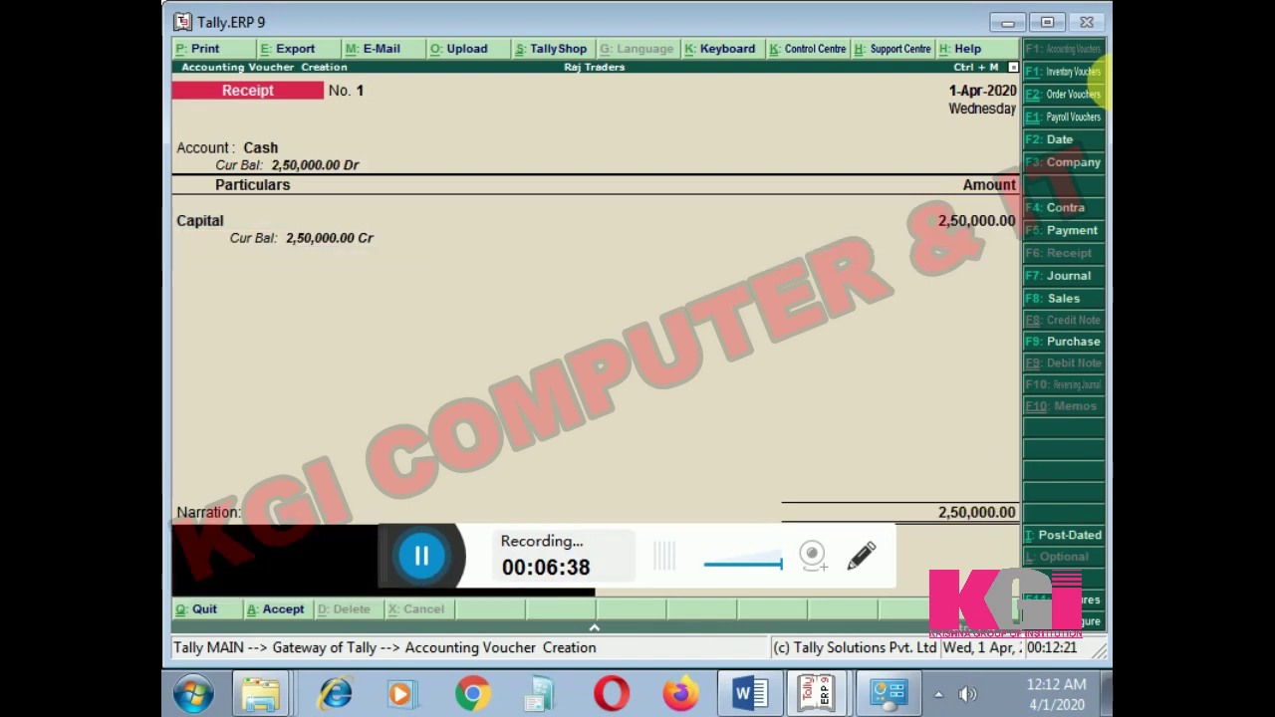
{"action": "key", "text": "Return"}
{"action": "key", "text": "Return"}
{"action": "key", "text": "Escape"}
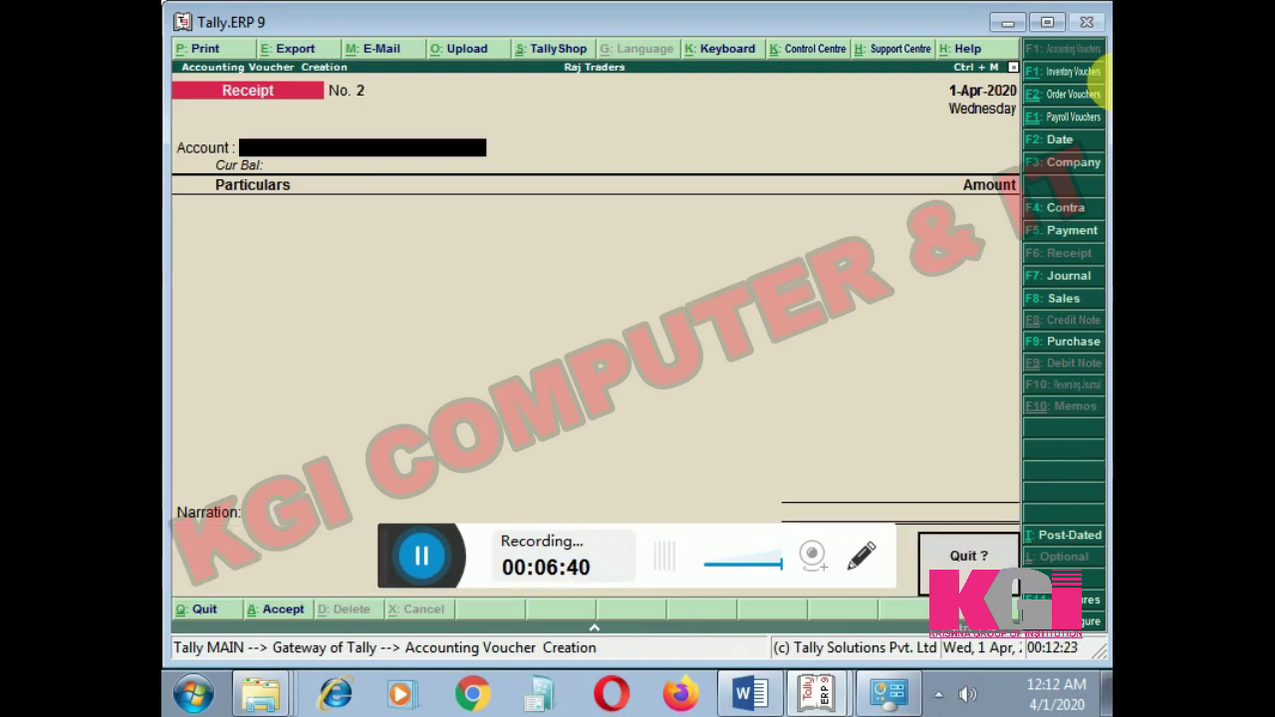
- Leave voucher entry and start creating a single ledger in the accounts masters
{"action": "key", "text": "Return"}
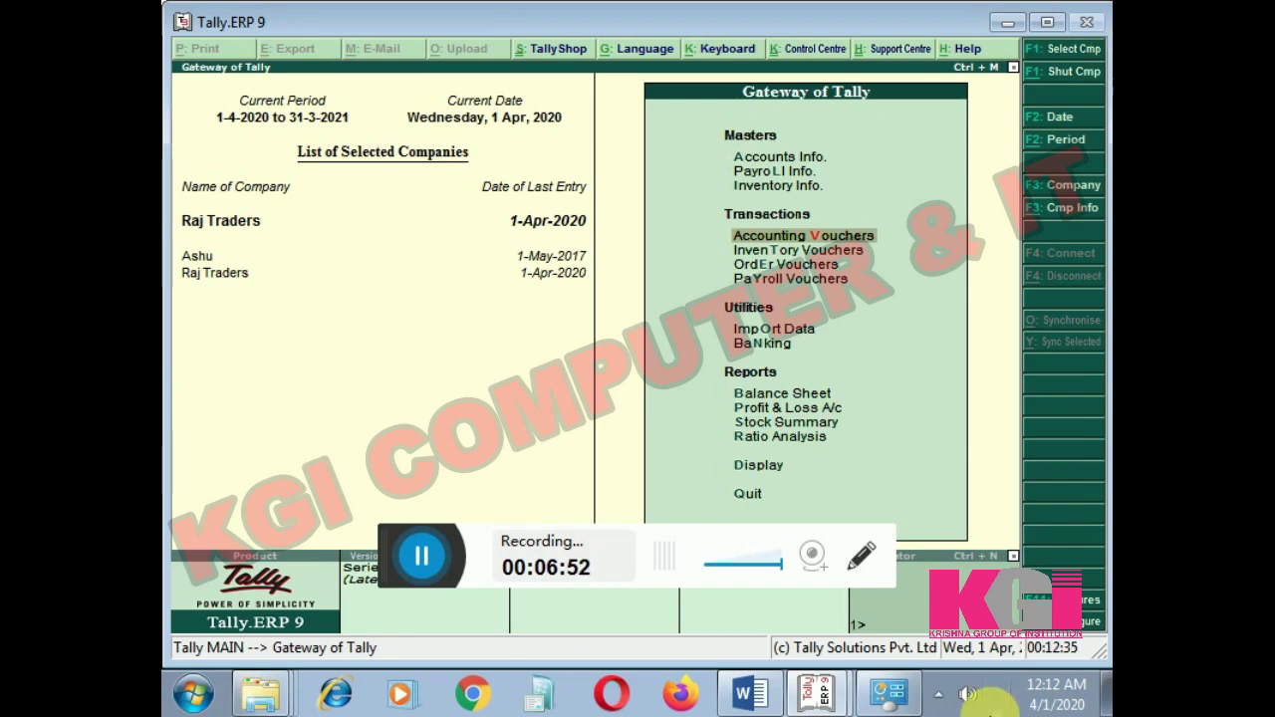
{"action": "key", "text": "Up"}
{"action": "key", "text": "Up"}
{"action": "key", "text": "Up"}
{"action": "key", "text": "Return"}
{"action": "key", "text": "Down"}
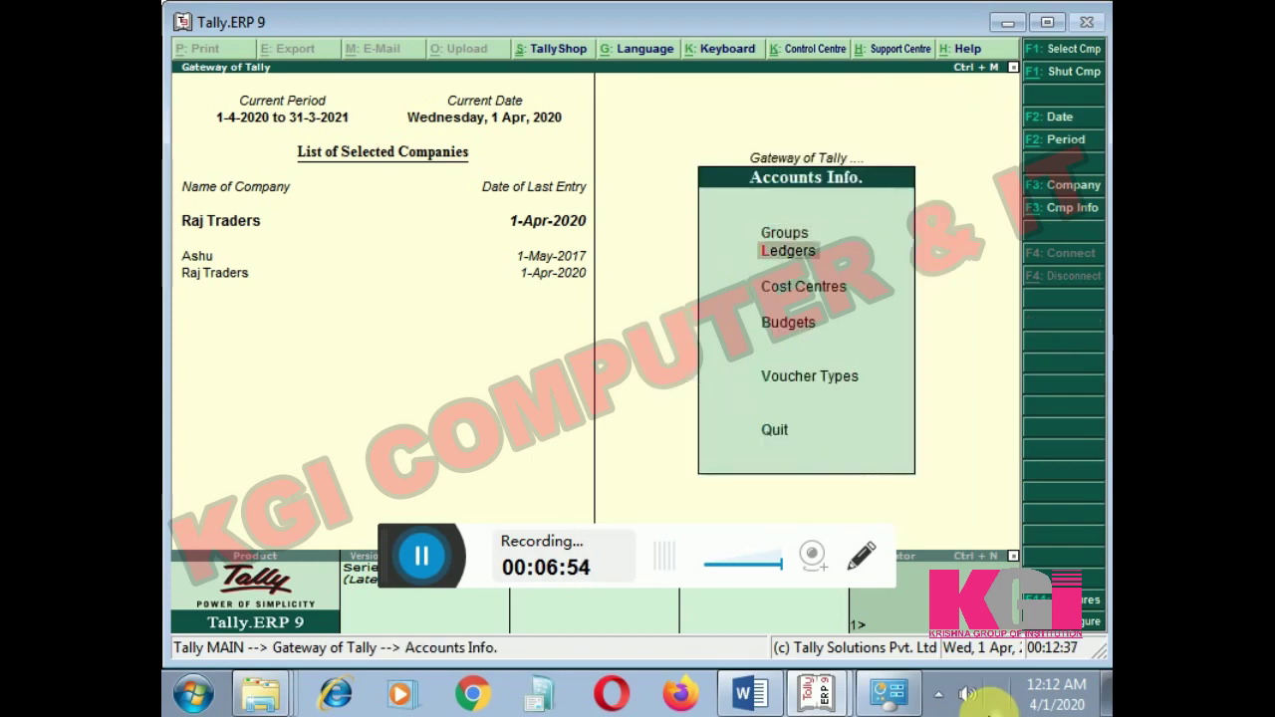
{"action": "key", "text": "Return"}
{"action": "key", "text": "Return"}
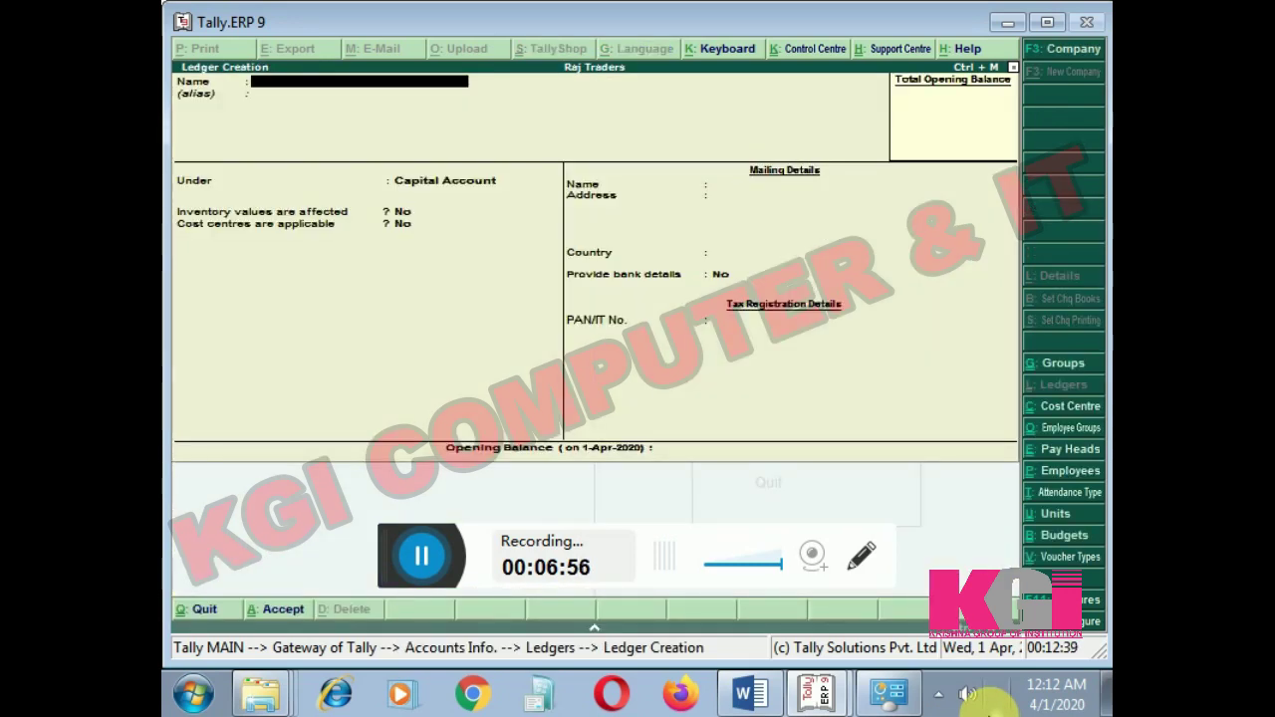
- Name the new ledger "Transport Charges" and leave its alias blank
{"action": "type", "text": "Indra"}
{"action": "key", "text": "BackSpace"}
{"action": "key", "text": "BackSpace"}
{"action": "key", "text": "BackSpace"}
{"action": "key", "text": "BackSpace"}
{"action": "key", "text": "BackSpace"}
{"action": "type", "text": "Trad"}
{"action": "key", "text": "BackSpace"}
{"action": "type", "text": "n"}
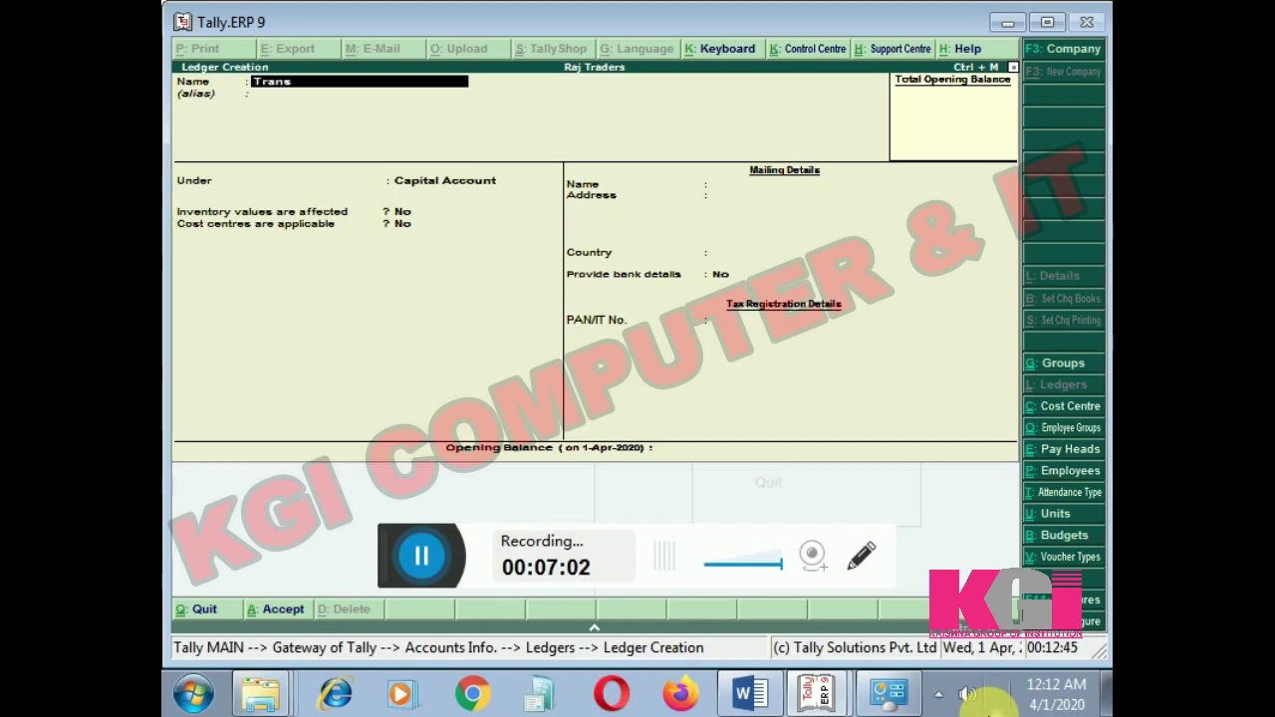
{"action": "type", "text": "spoprt"}
{"action": "key", "text": "BackSpace"}
{"action": "type", "text": "ry"}
{"action": "key", "text": "BackSpace"}
{"action": "type", "text": "t"}
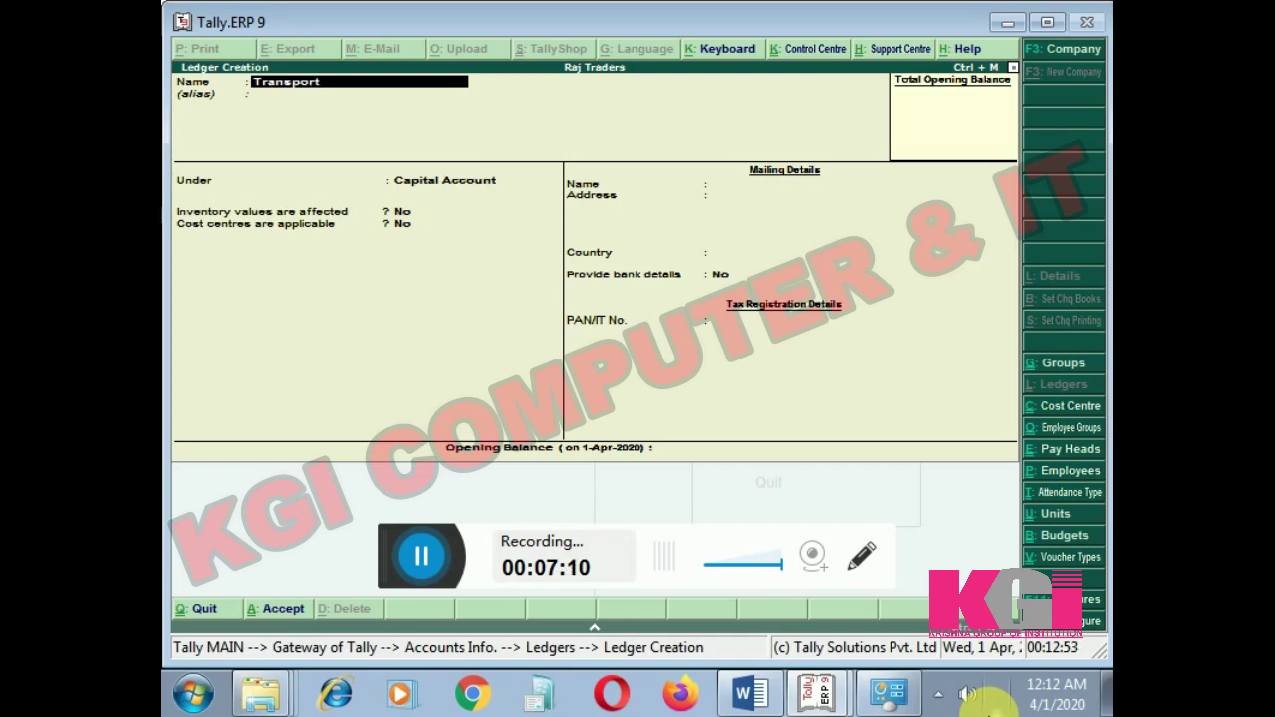
{"action": "type", "text": " Charges"}
{"action": "key", "text": "Return"}
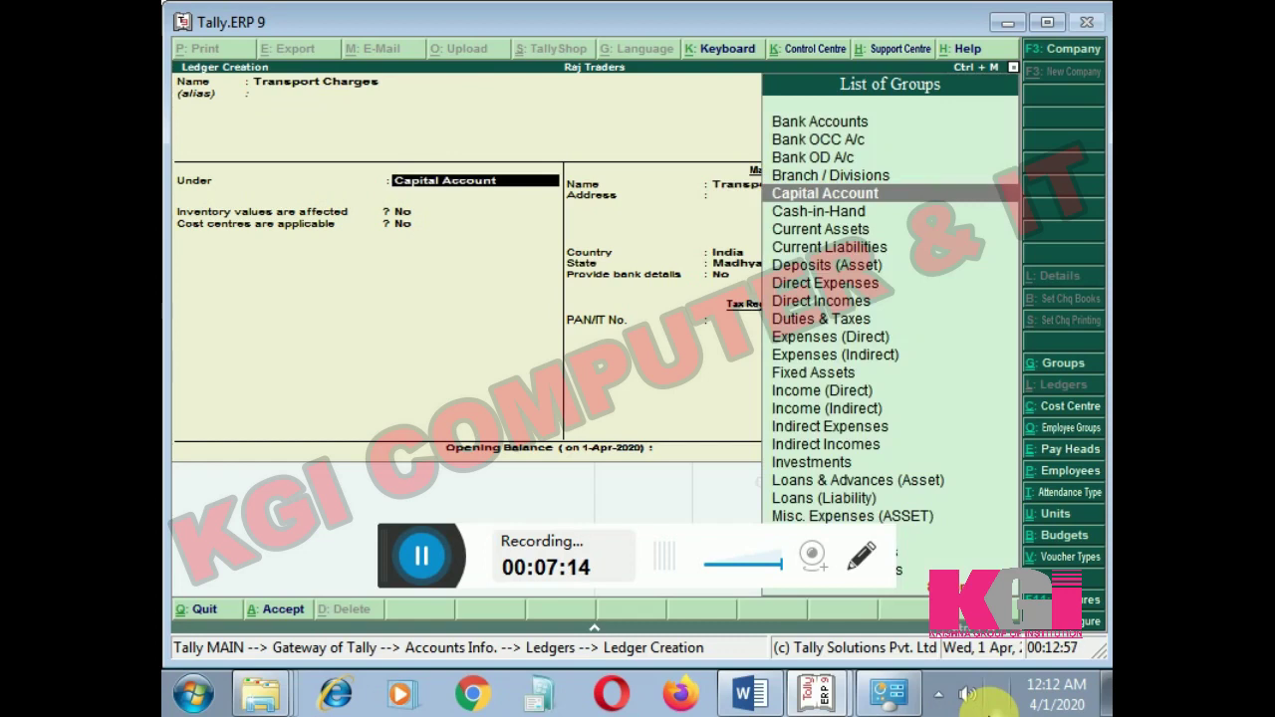
- Place the Transport Charges ledger under Indirect Expenses, save it with the default settings, and return to the Gateway of Tally
{"action": "type", "text": "Ind"}
{"action": "key", "text": "Down"}
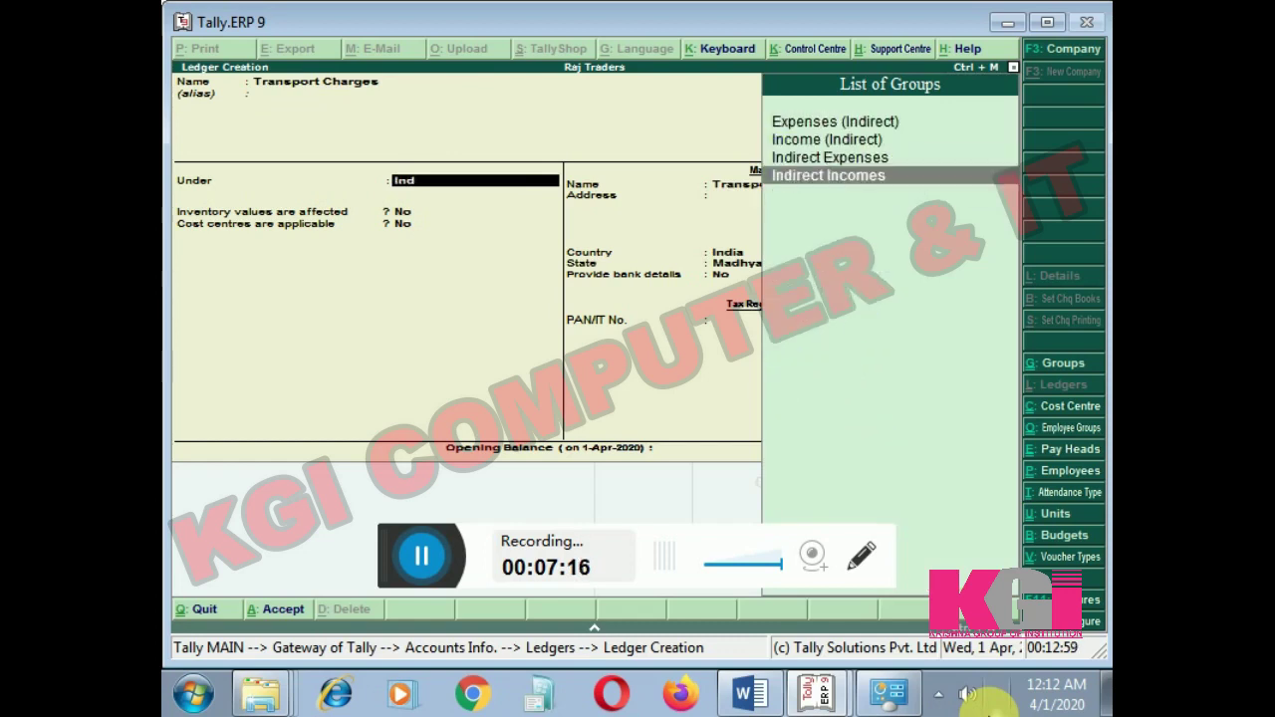
{"action": "key", "text": "Up"}
{"action": "key", "text": "Return"}
{"action": "key", "text": "Return"}
{"action": "key", "text": "Return"}
{"action": "key", "text": "Return"}
{"action": "key", "text": "Return"}
{"action": "key", "text": "Return"}
{"action": "key", "text": "Return"}
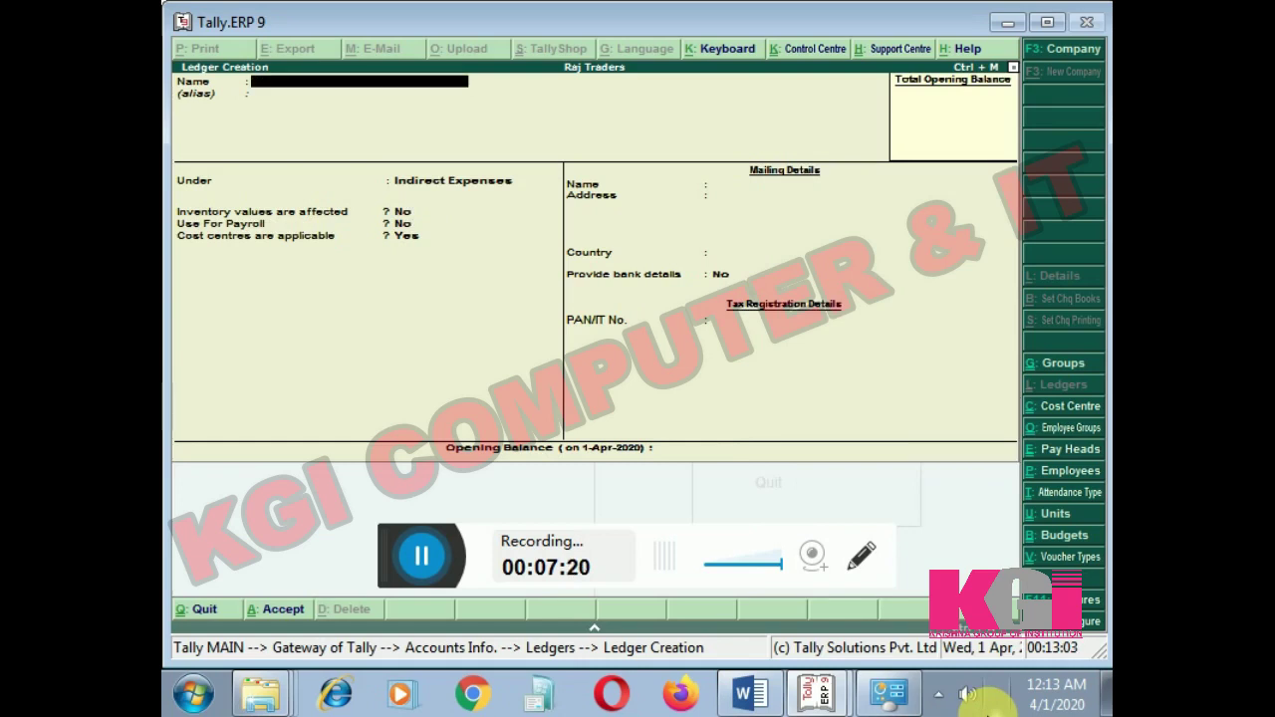
{"action": "key", "text": "Return"}
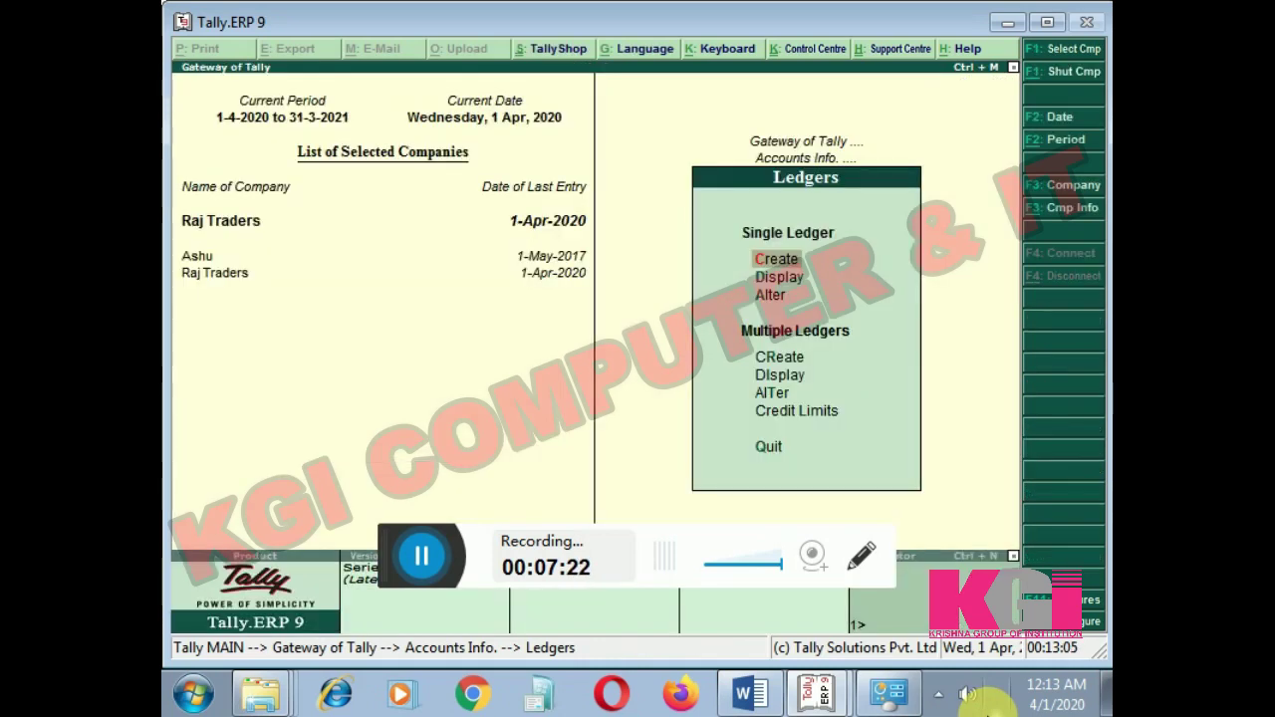
{"action": "key", "text": "Escape"}
{"action": "key", "text": "Escape"}
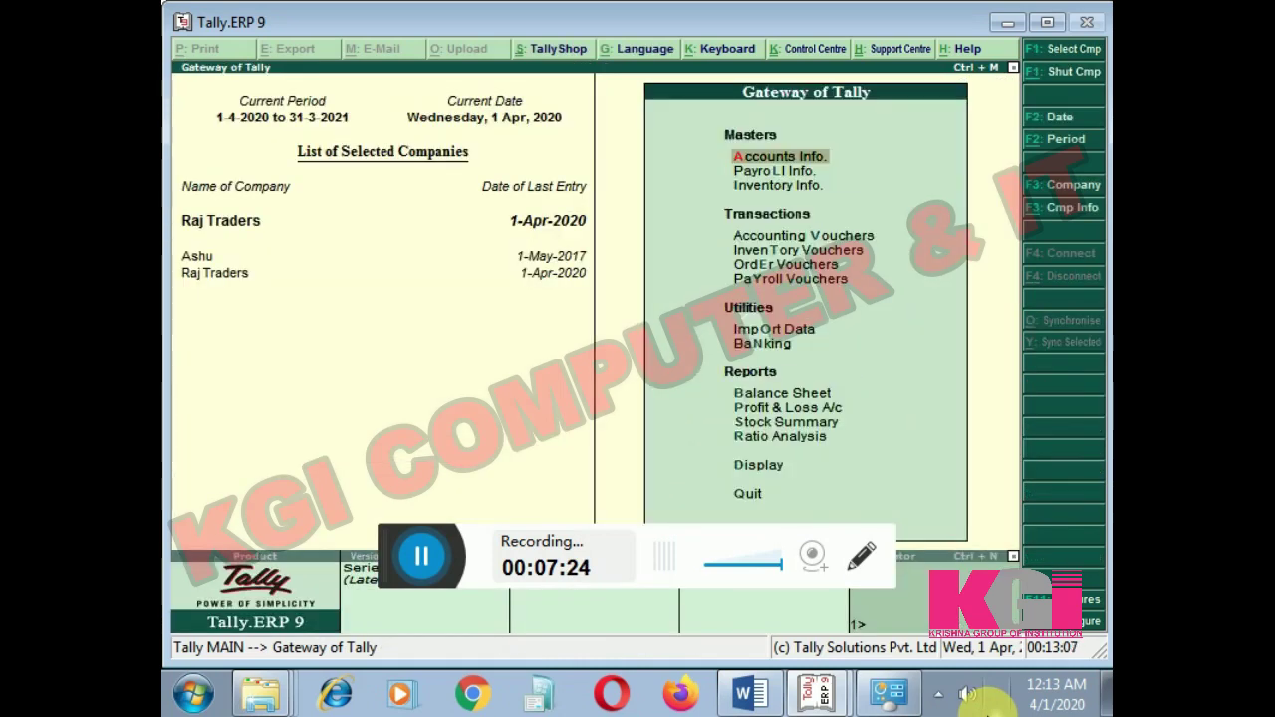
- In the company's accounting features, enable pre-defined cost centre allocations in transactions, keeping the preceding options as they are
{"action": "key", "text": "F11"}
{"action": "key", "text": "Return"}
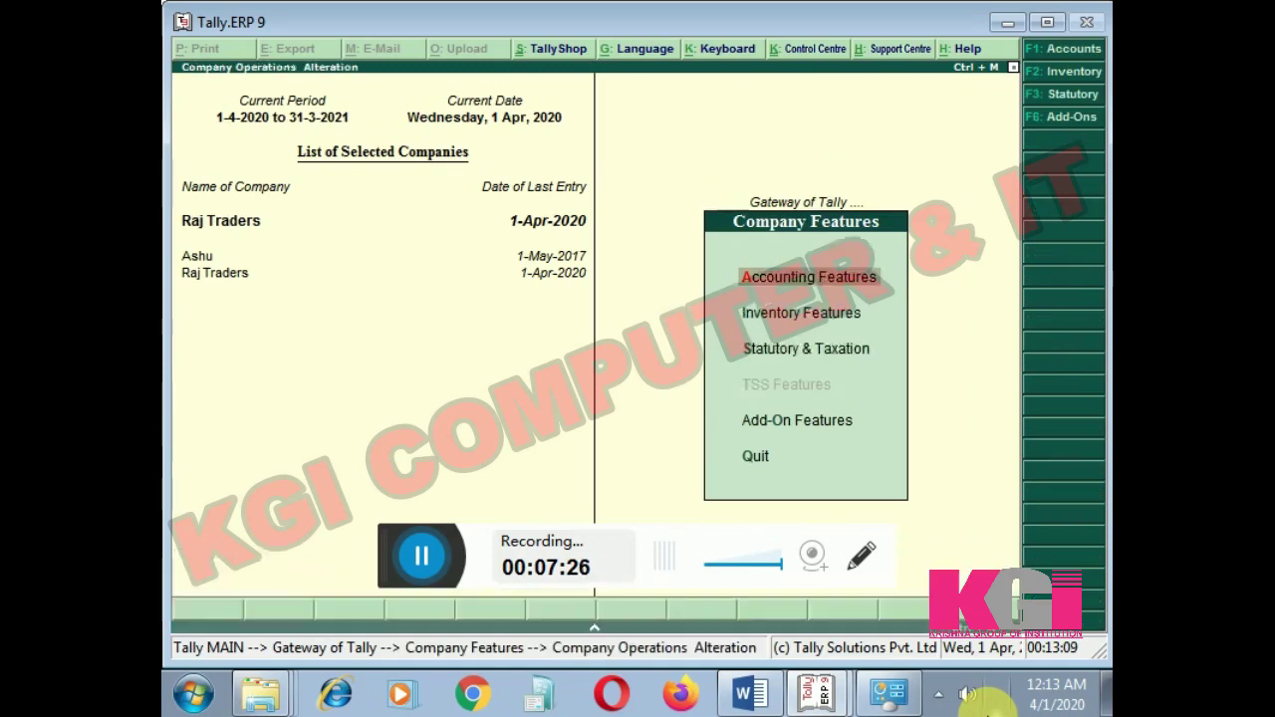
{"action": "key", "text": "Return"}
{"action": "key", "text": "Return"}
{"action": "key", "text": "Return"}
{"action": "key", "text": "Return"}
{"action": "key", "text": "Return"}
{"action": "key", "text": "Return"}
{"action": "key", "text": "Return"}
{"action": "key", "text": "Return"}
{"action": "key", "text": "Return"}
{"action": "key", "text": "Return"}
{"action": "key", "text": "Return"}
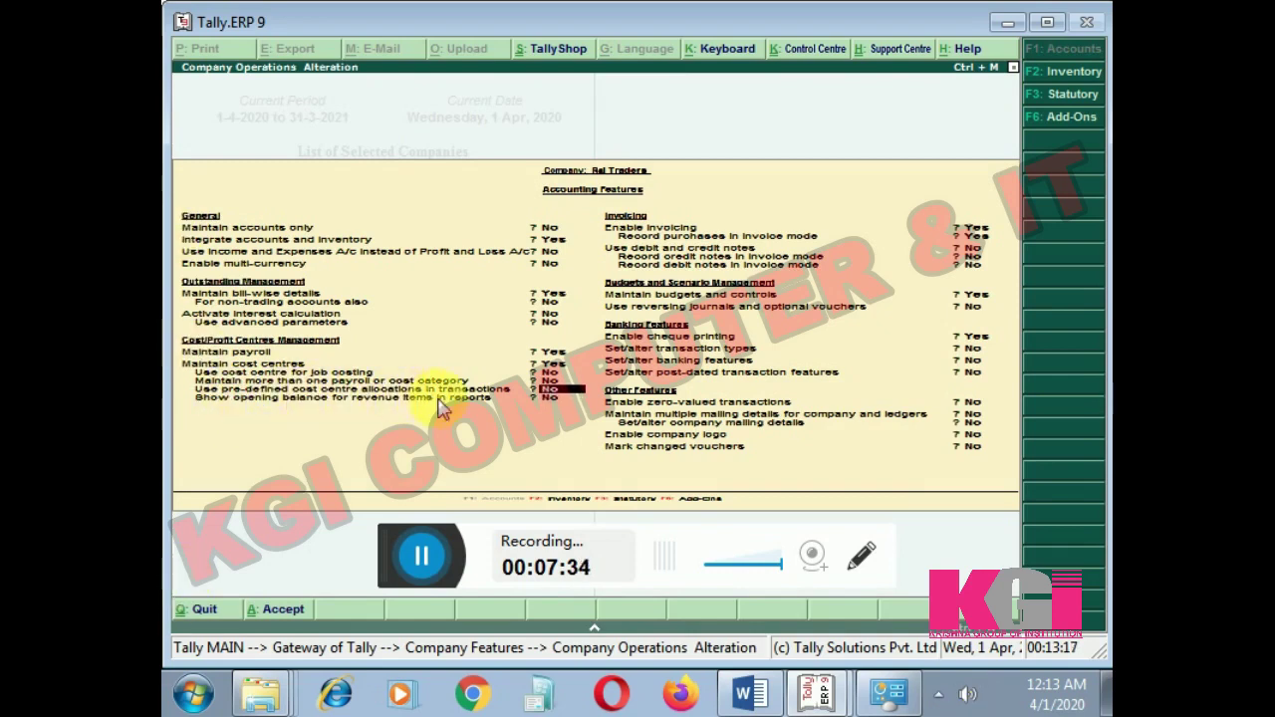
{"action": "key", "text": "Return"}
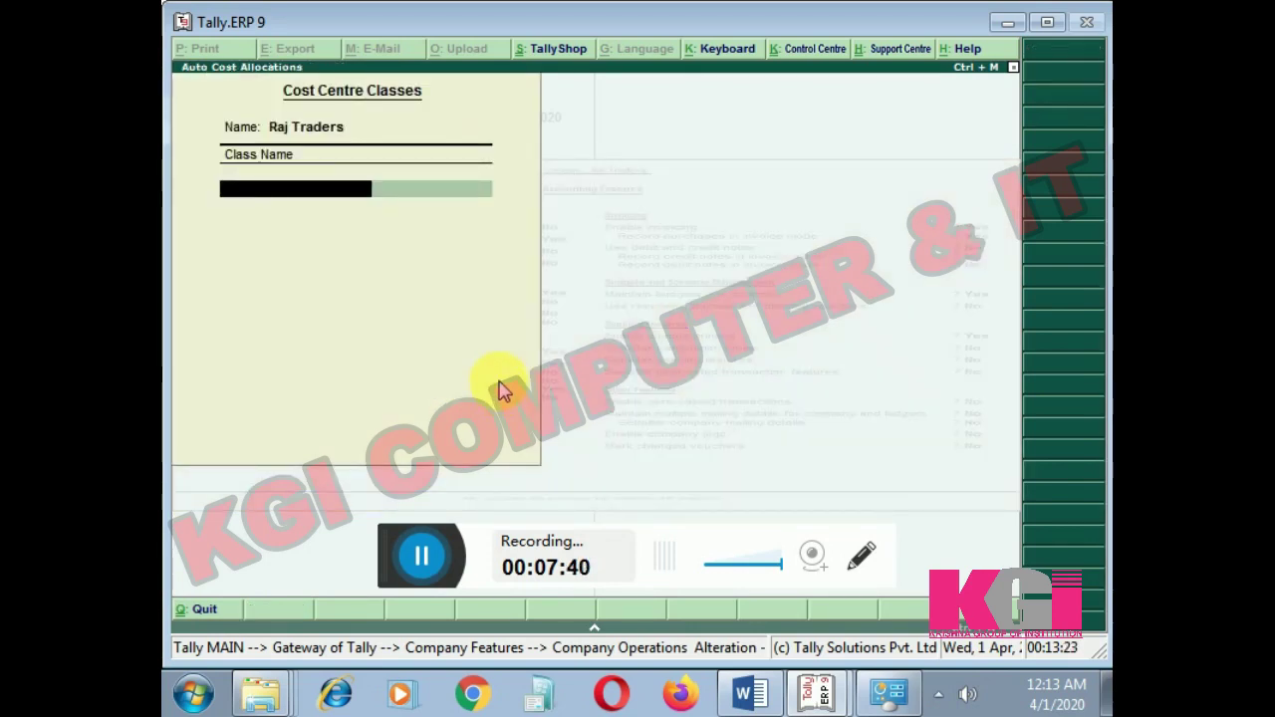
- Add a cost centre class named "Raj Traders" and open its allocation definition
{"action": "type", "text": "Raje"}
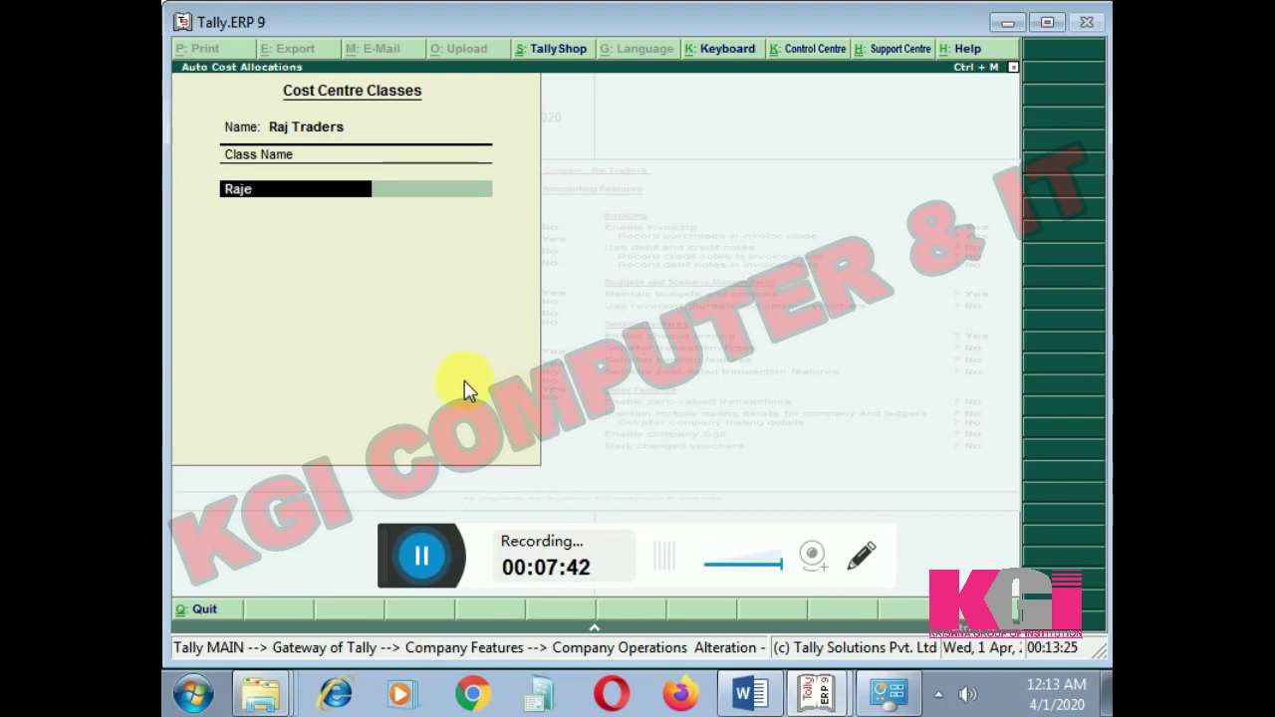
{"action": "key", "text": "BackSpace"}
{"action": "key", "text": "BackSpace"}
{"action": "type", "text": "j traders"}
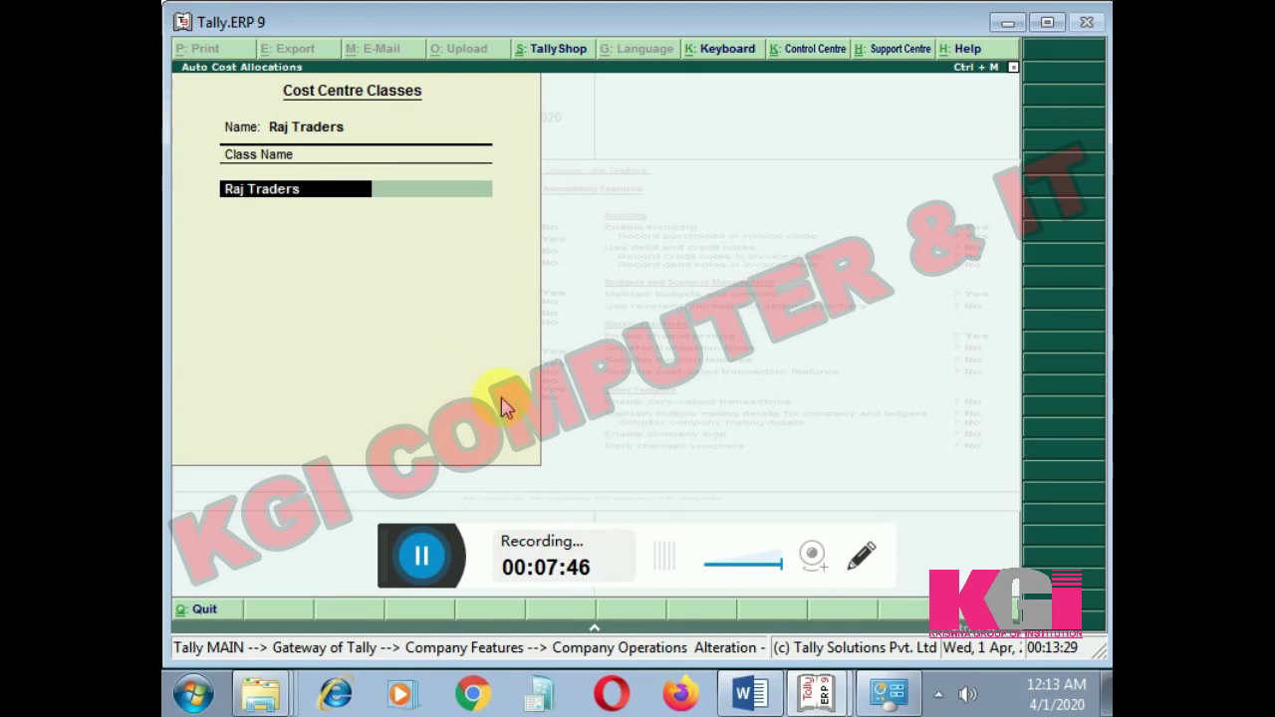
{"action": "key", "text": "Return"}
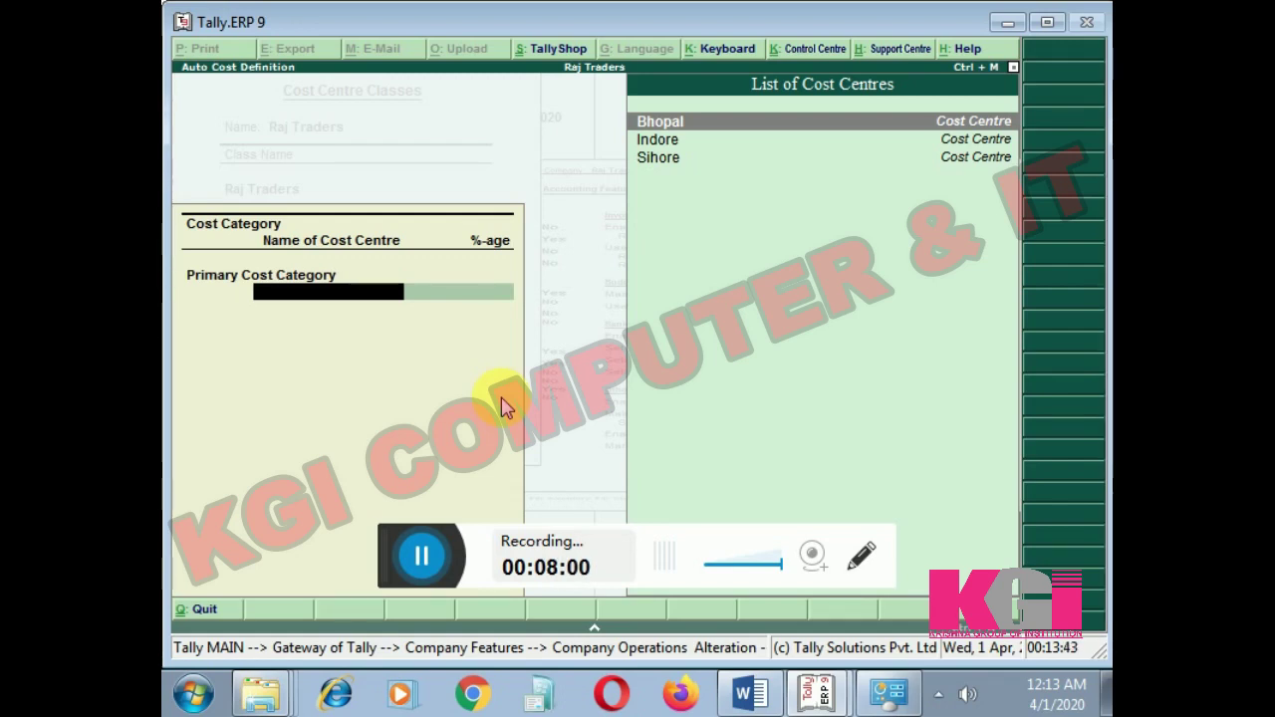
- Allocate the class 30% to Bhopal, 30% to Indore and 40% to Sihore, and accept the cost centre class
{"action": "key", "text": "Return"}
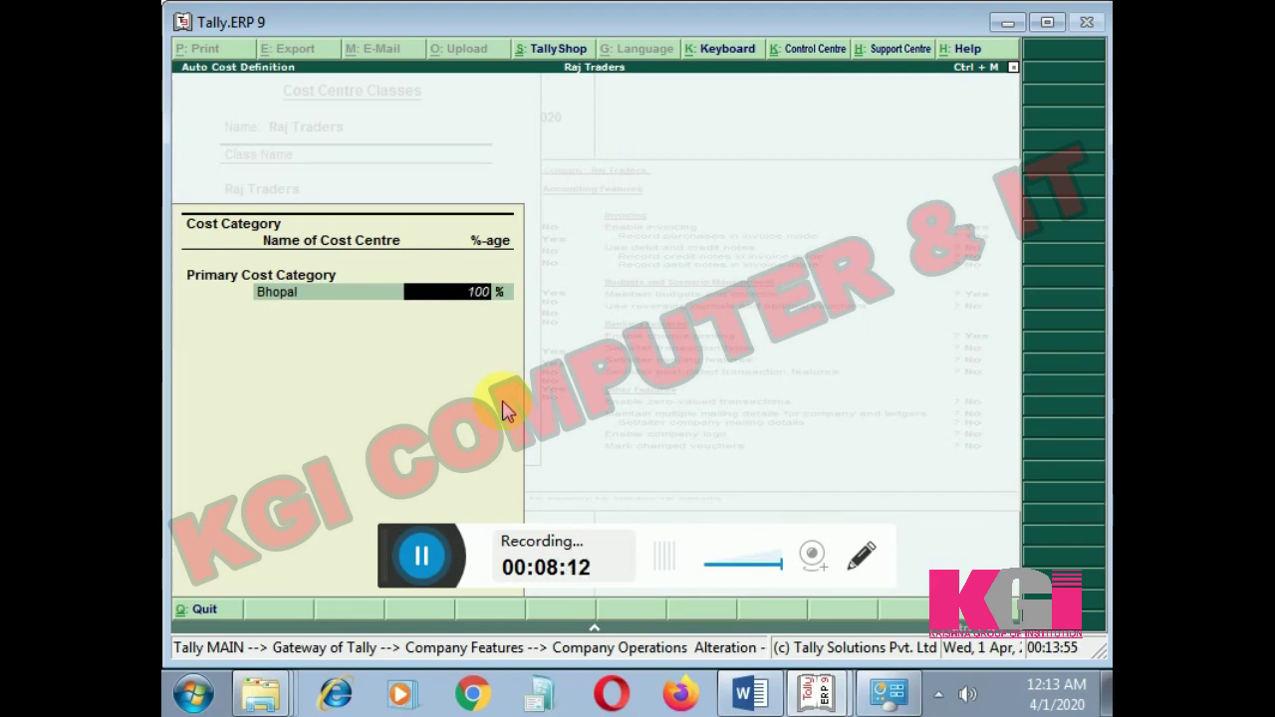
{"action": "type", "text": "30"}
{"action": "key", "text": "Return"}
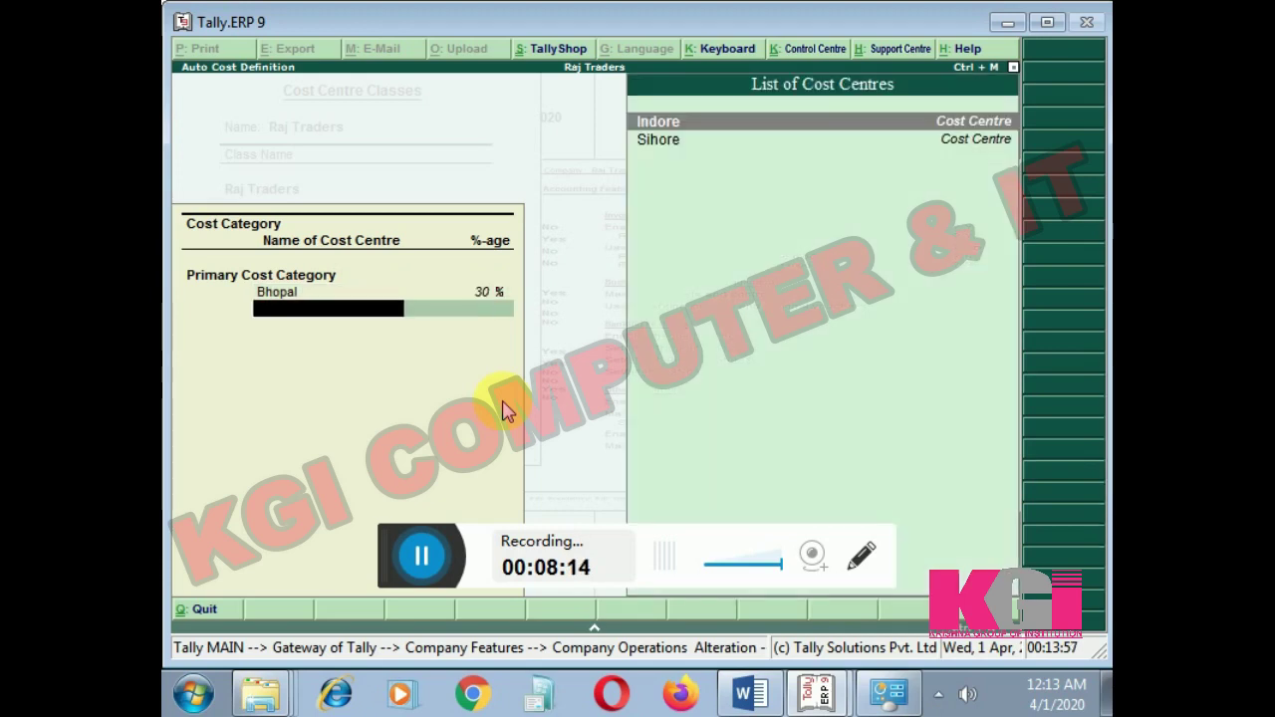
{"action": "key", "text": "Return"}
{"action": "type", "text": "3"}
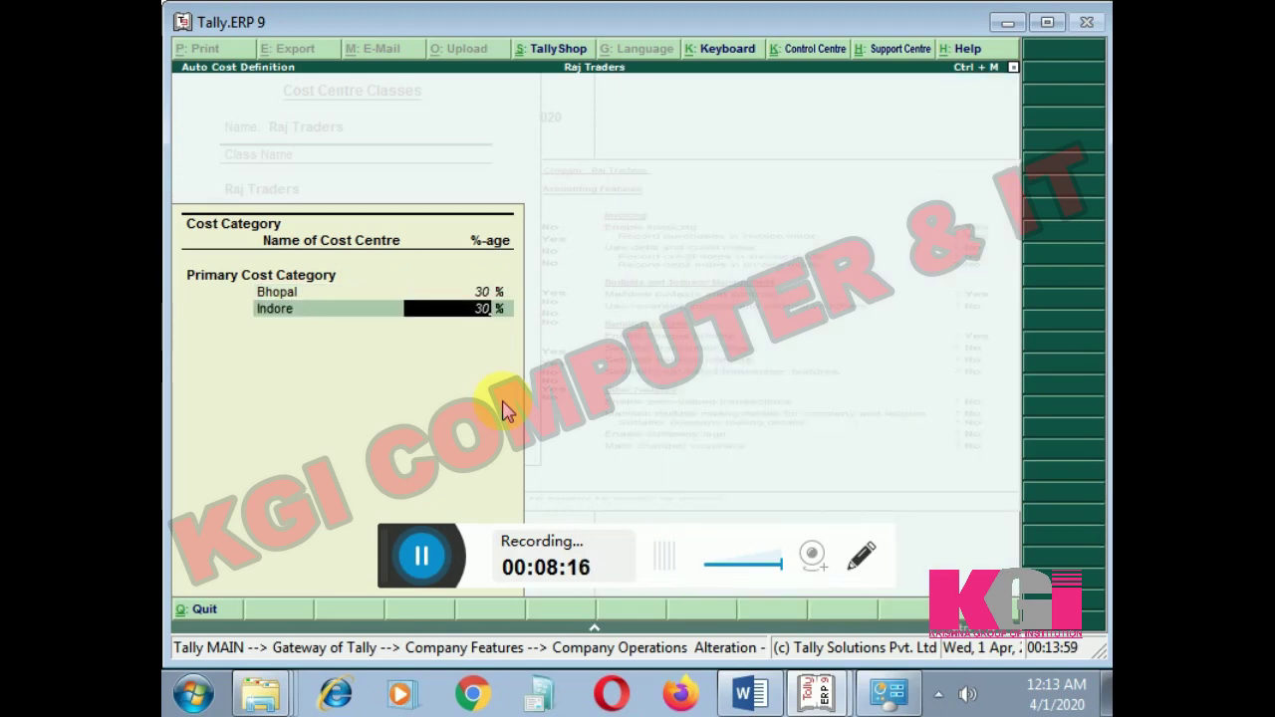
{"action": "type", "text": "0"}
{"action": "key", "text": "Return"}
{"action": "key", "text": "Return"}
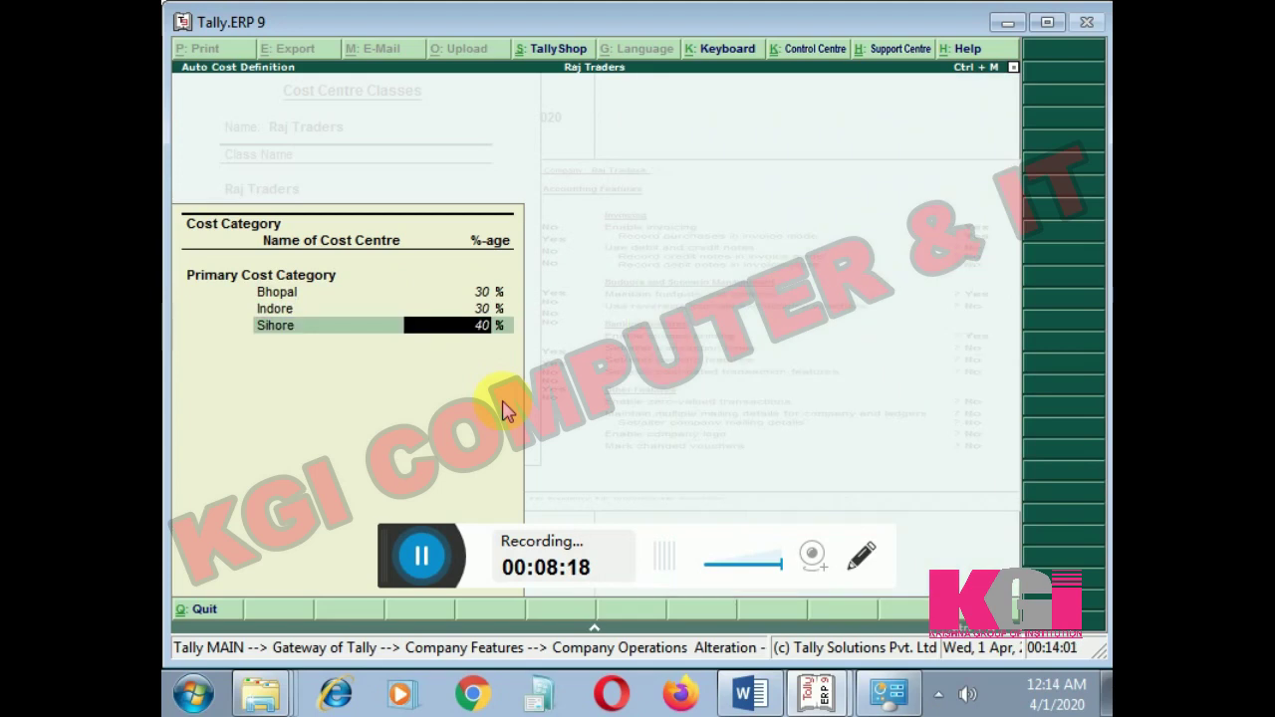
{"action": "key", "text": "Return"}
{"action": "key", "text": "ctrl+a"}
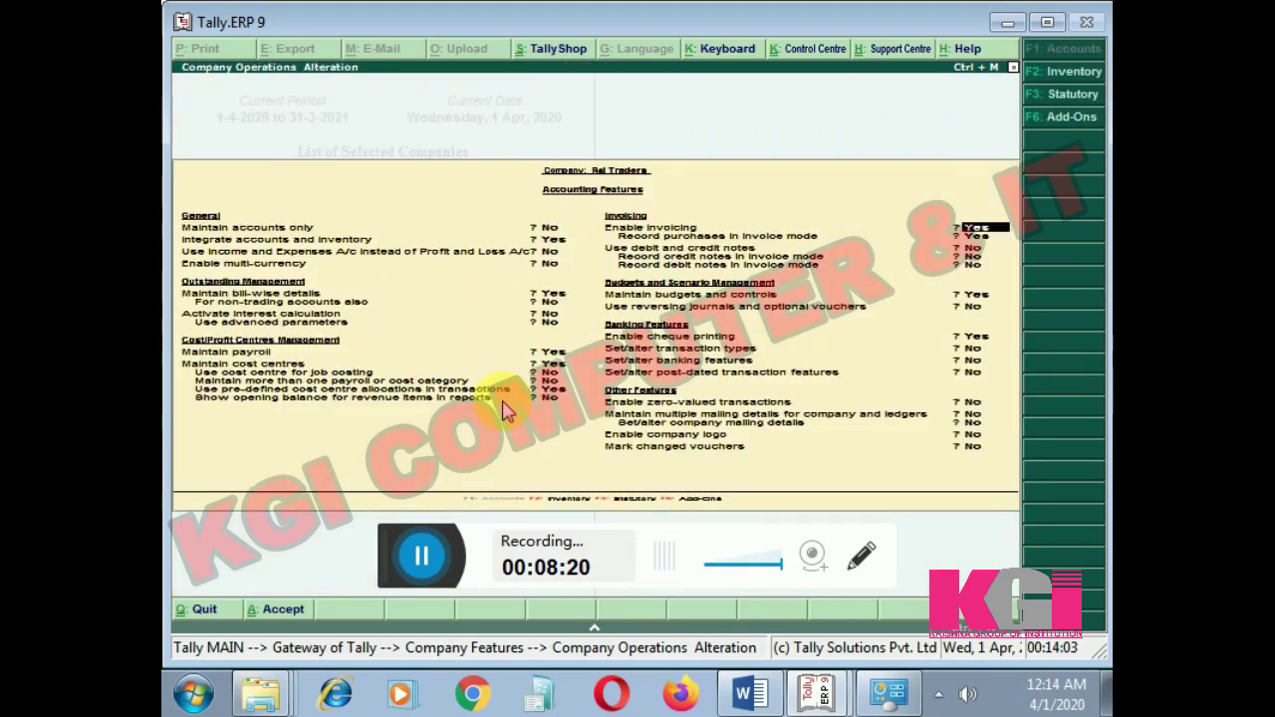
- Keep the remaining accounting features as they are, save them, and return to the Gateway of Tally
{"action": "key", "text": "Return"}
{"action": "key", "text": "Return"}
{"action": "key", "text": "Return"}
{"action": "key", "text": "Return"}
{"action": "key", "text": "Return"}
{"action": "key", "text": "Return"}
{"action": "key", "text": "Return"}
{"action": "key", "text": "Return"}
{"action": "key", "text": "Return"}
{"action": "key", "text": "Return"}
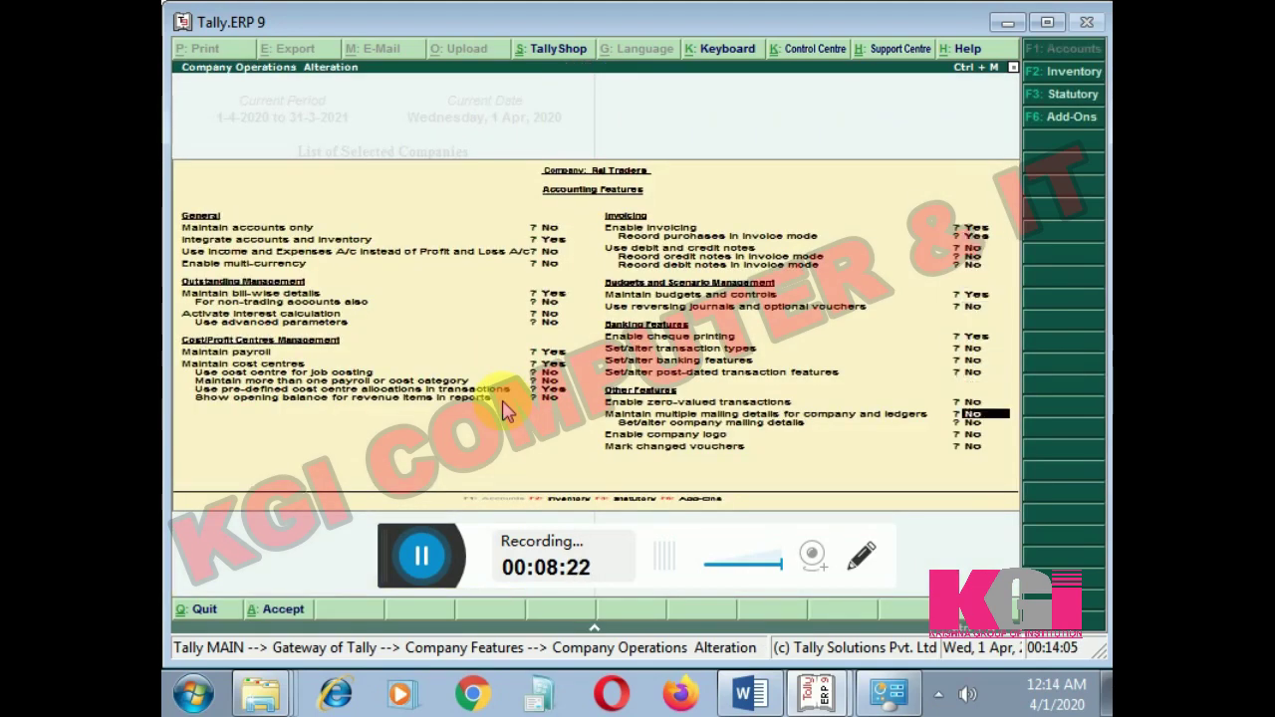
{"action": "key", "text": "Return"}
{"action": "key", "text": "Return"}
{"action": "key", "text": "Return"}
{"action": "key", "text": "Return"}
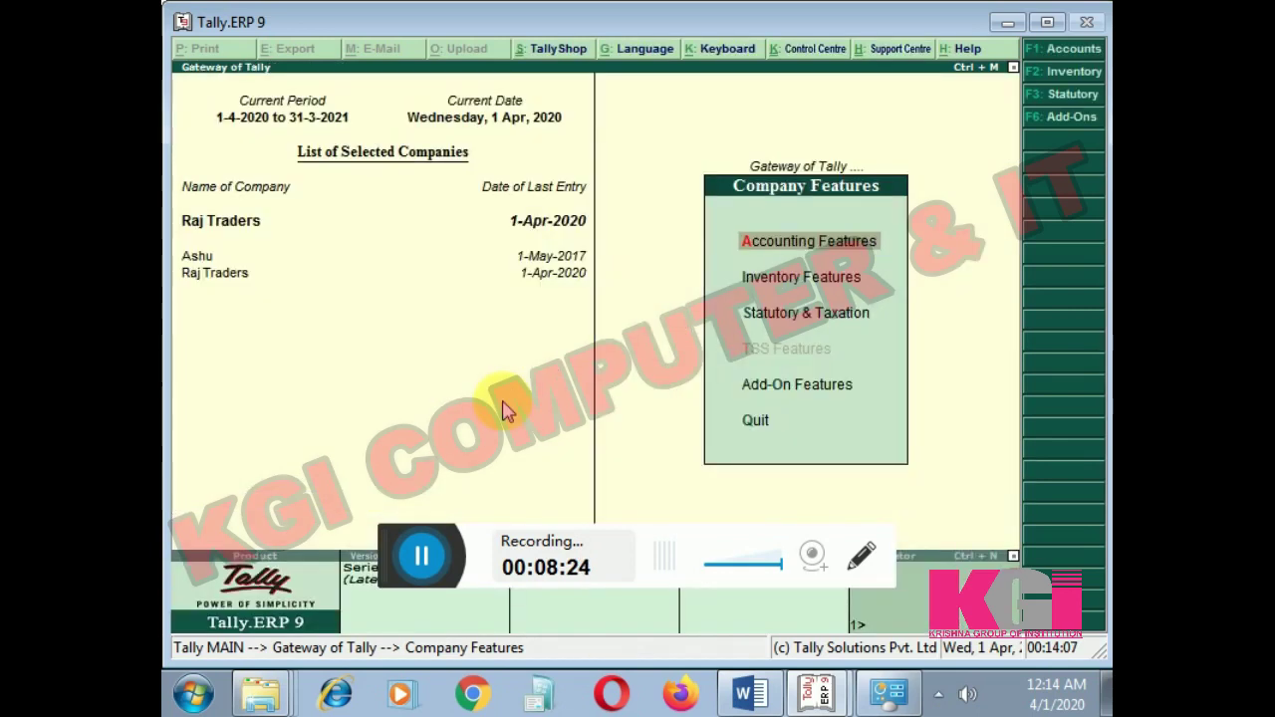
{"action": "key", "text": "Escape"}
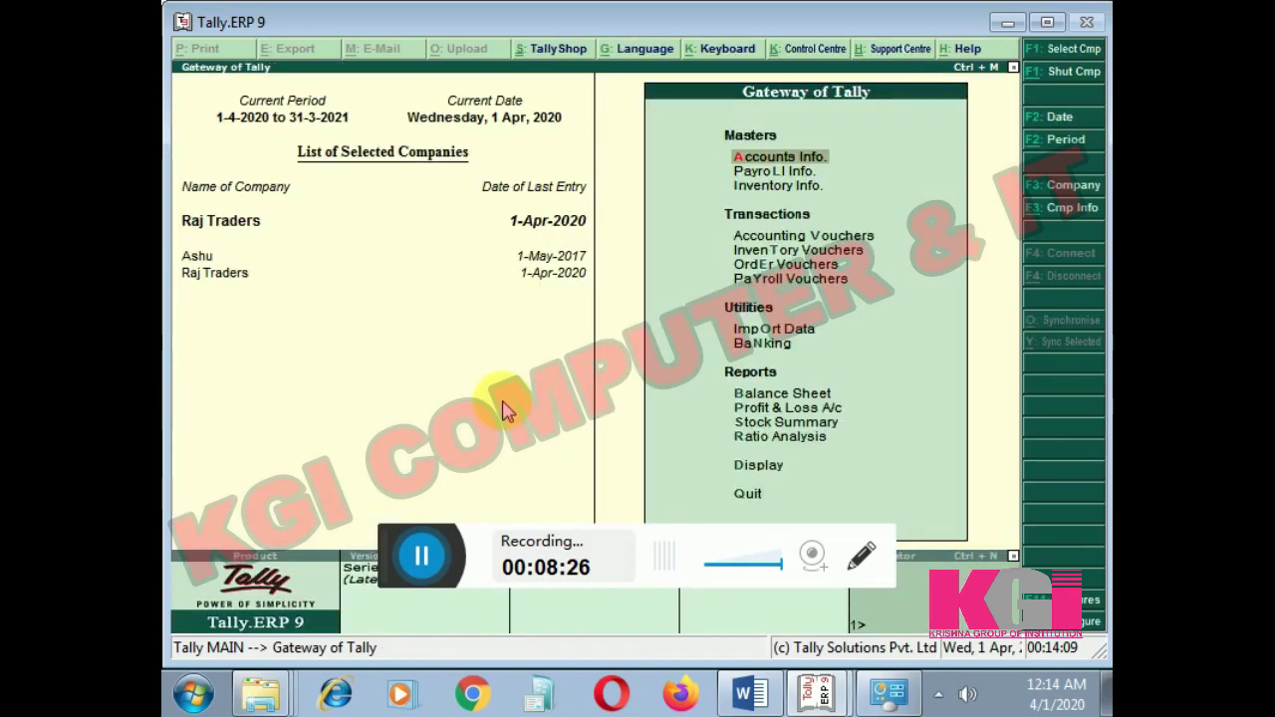
- Start a payment accounting voucher and assign it the Raj Traders cost centre class
{"action": "key", "text": "Down"}
{"action": "key", "text": "Down"}
{"action": "key", "text": "Down"}
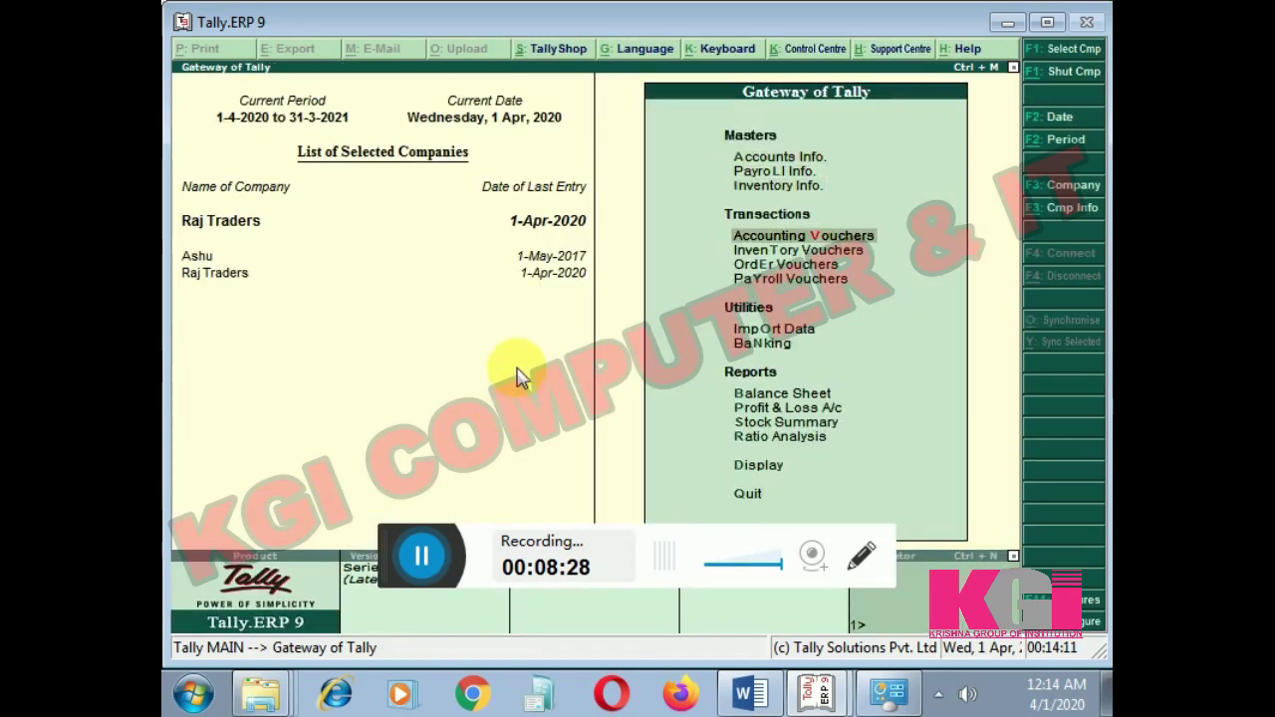
{"action": "key", "text": "Return"}
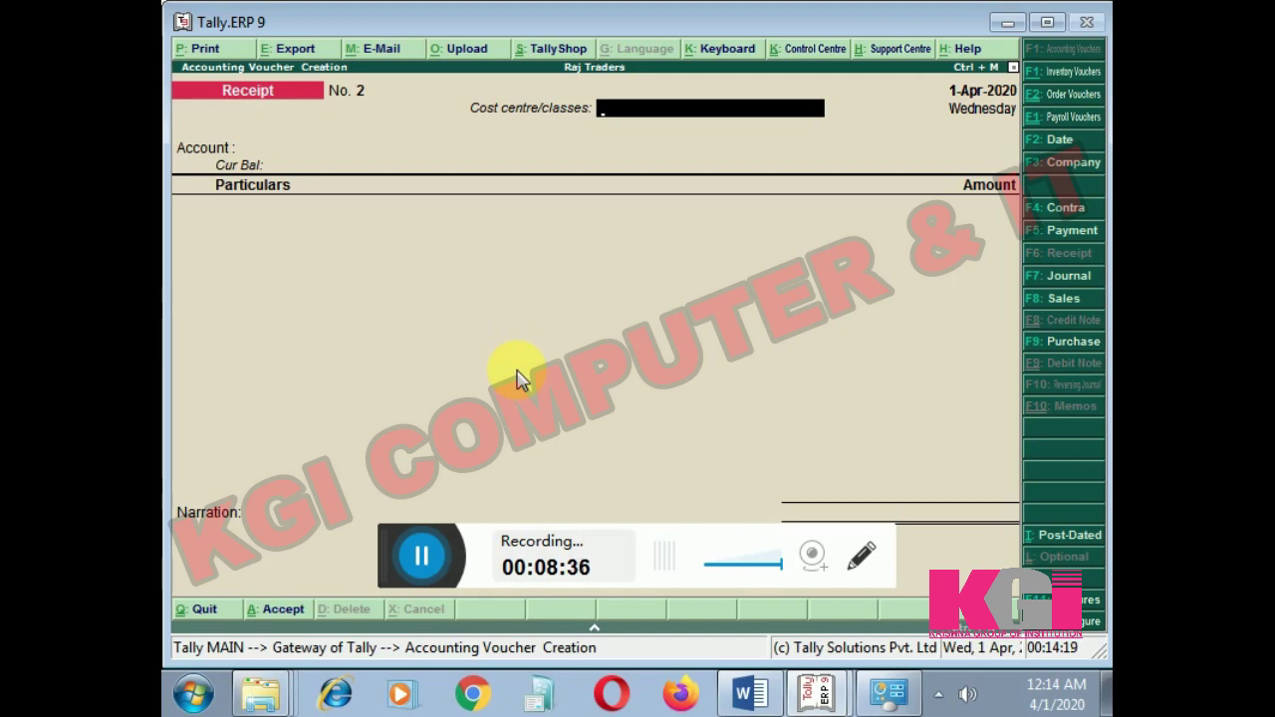
{"action": "key", "text": "F5"}
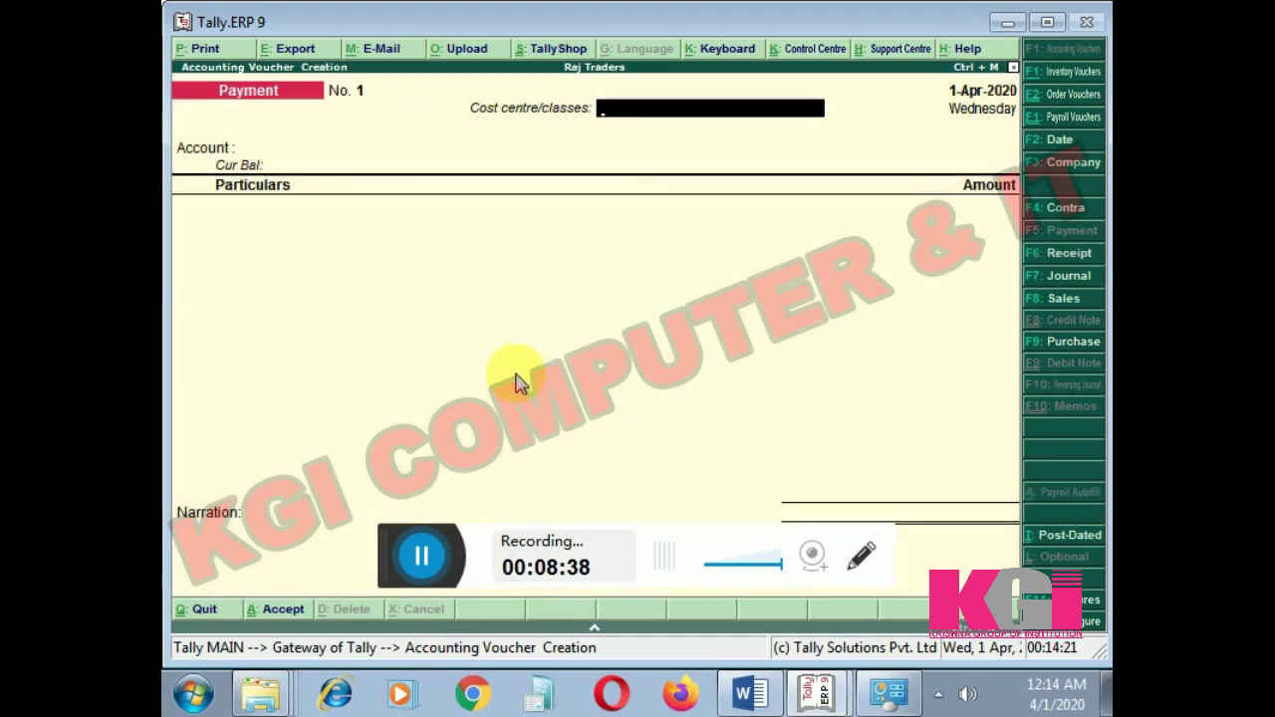
{"action": "key", "text": "Down"}
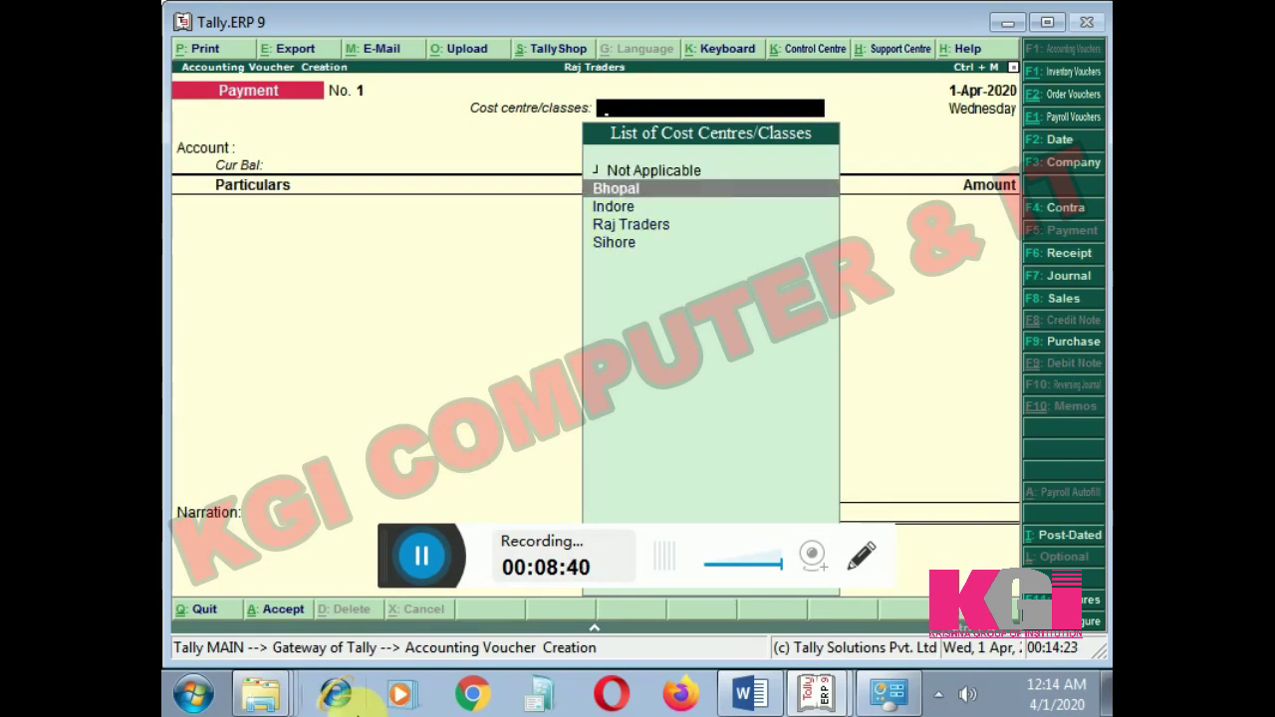
{"action": "key", "text": "Down"}
{"action": "key", "text": "Down"}
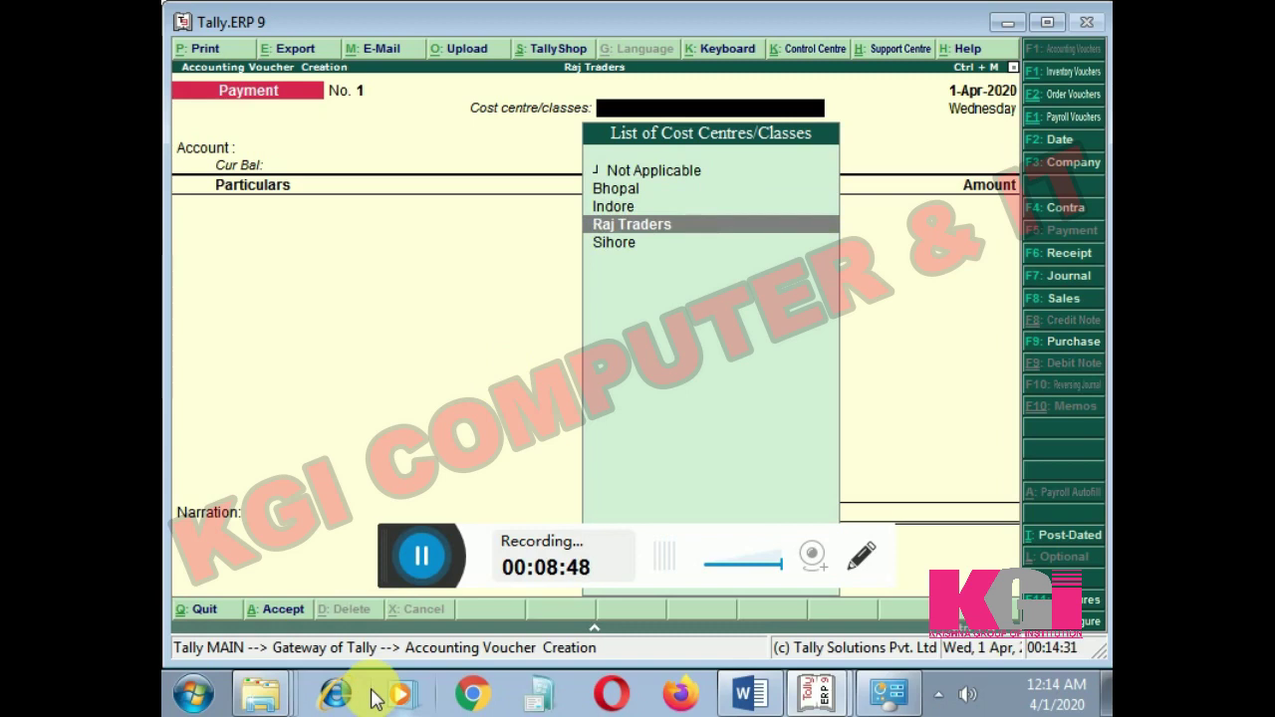
{"action": "key", "text": "Return"}
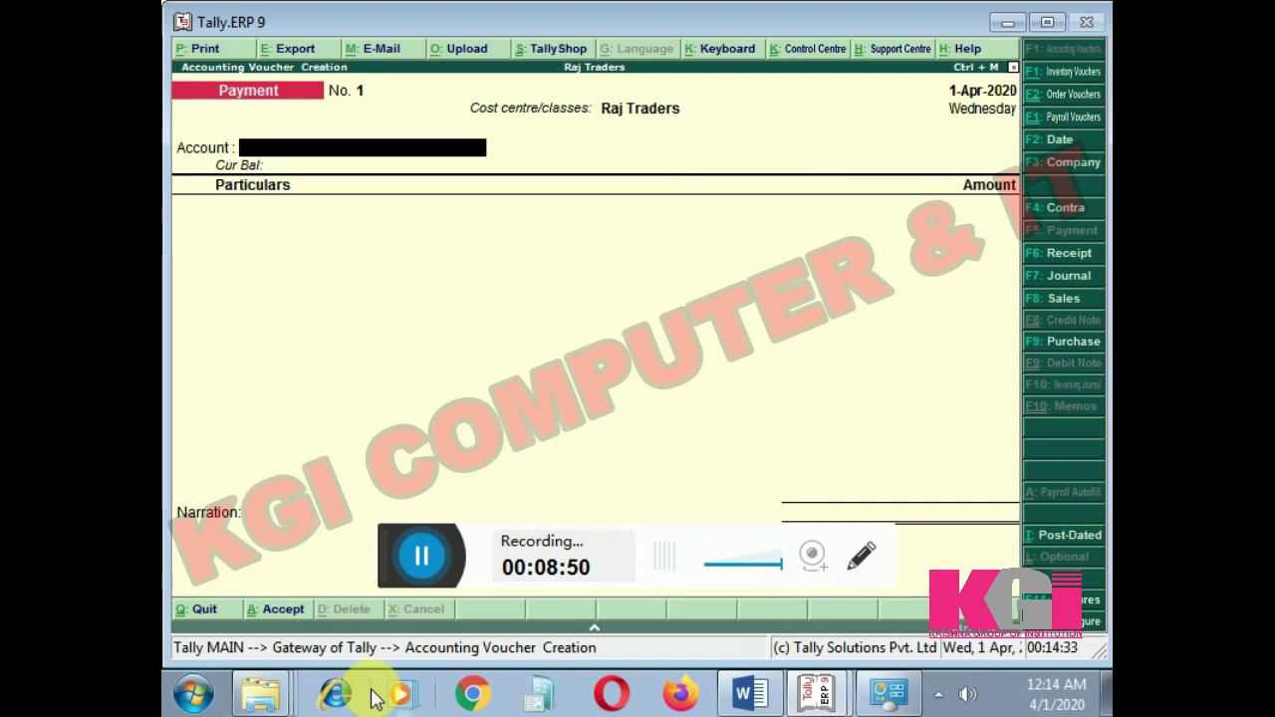
- Record a payment of 25,000 from Cash to Transport Charges, accept the voucher, and return to the Gateway of Tally
{"action": "key", "text": "Return"}
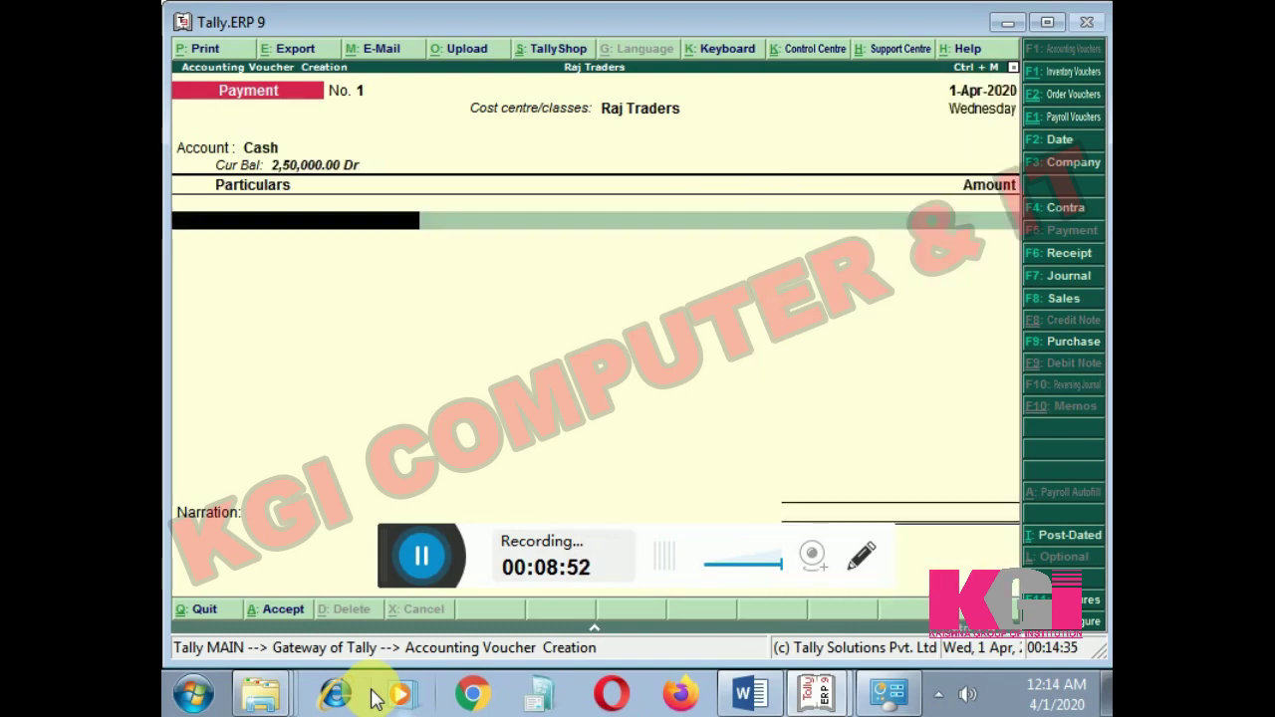
{"action": "key", "text": "Down"}
{"action": "key", "text": "Down"}
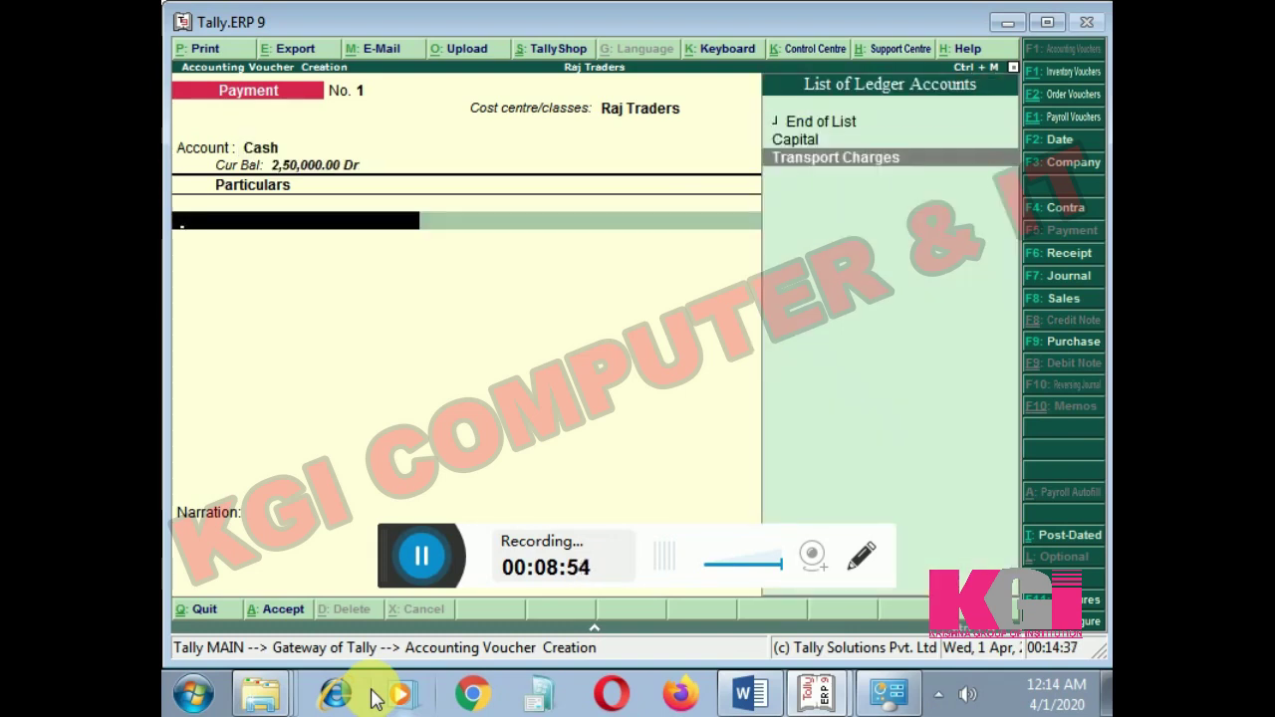
{"action": "key", "text": "Return"}
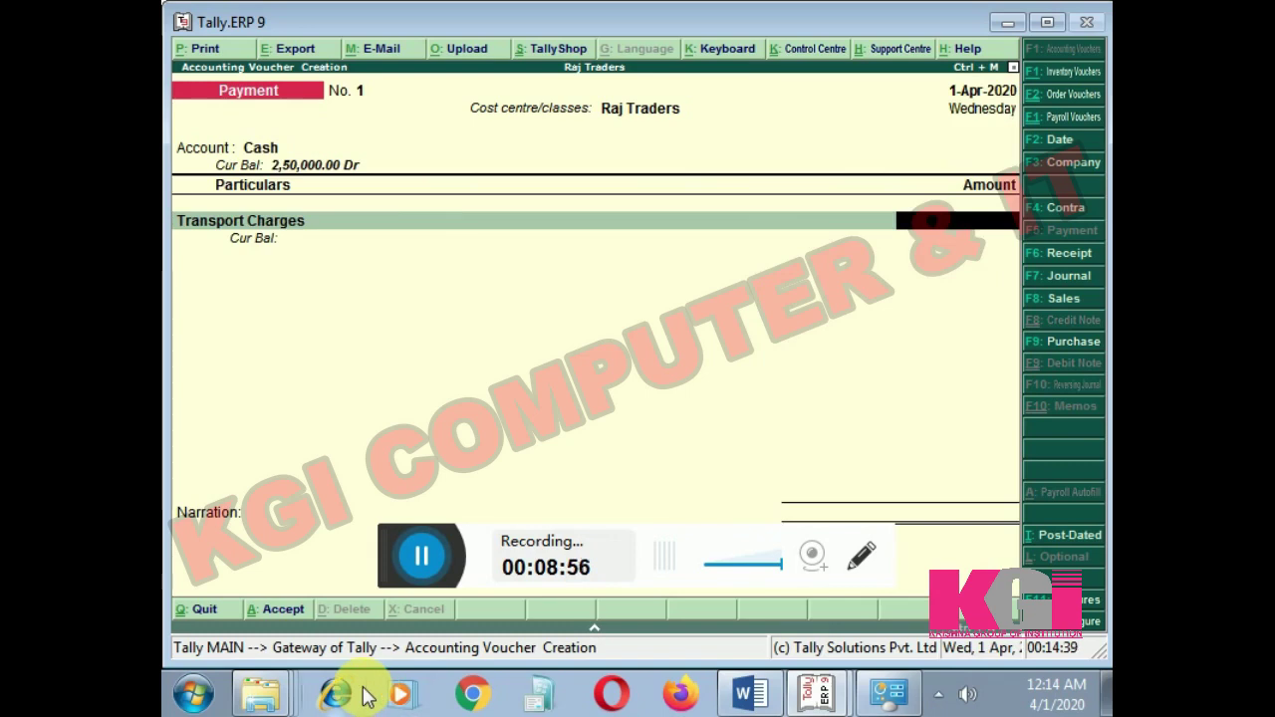
{"action": "type", "text": "25000"}
{"action": "key", "text": "Return"}
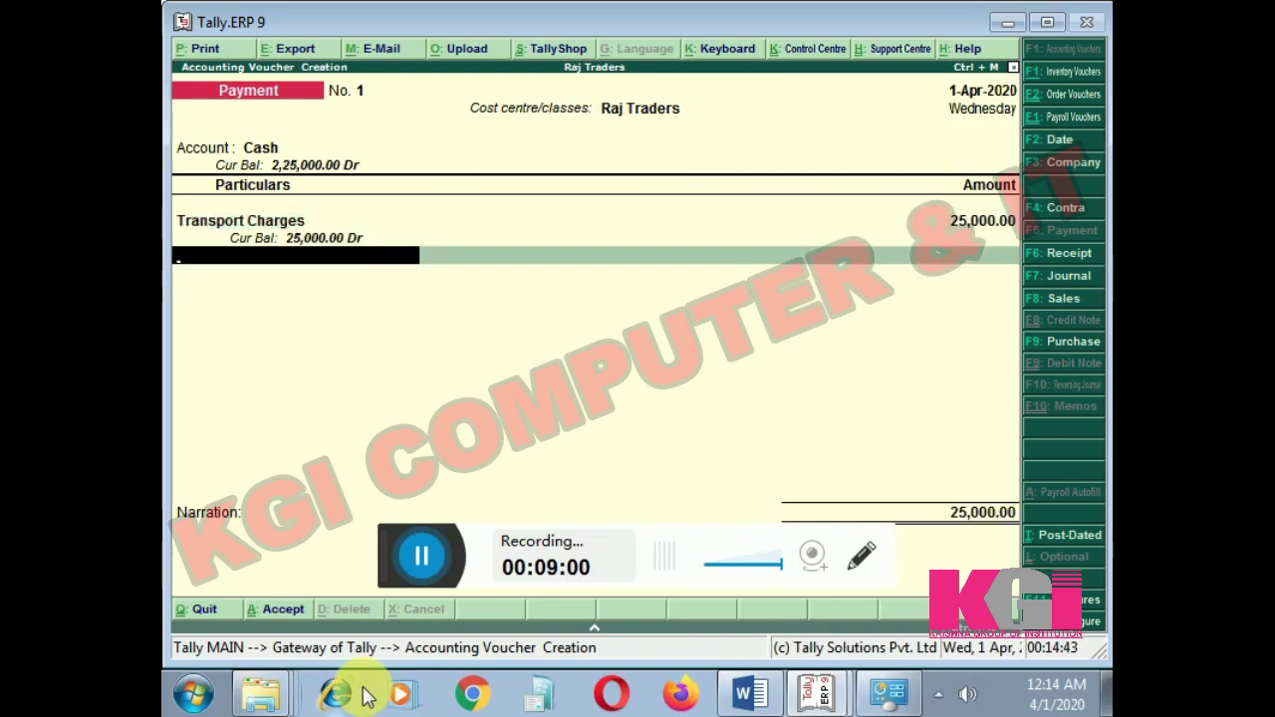
{"action": "key", "text": "Return"}
{"action": "key", "text": "Return"}
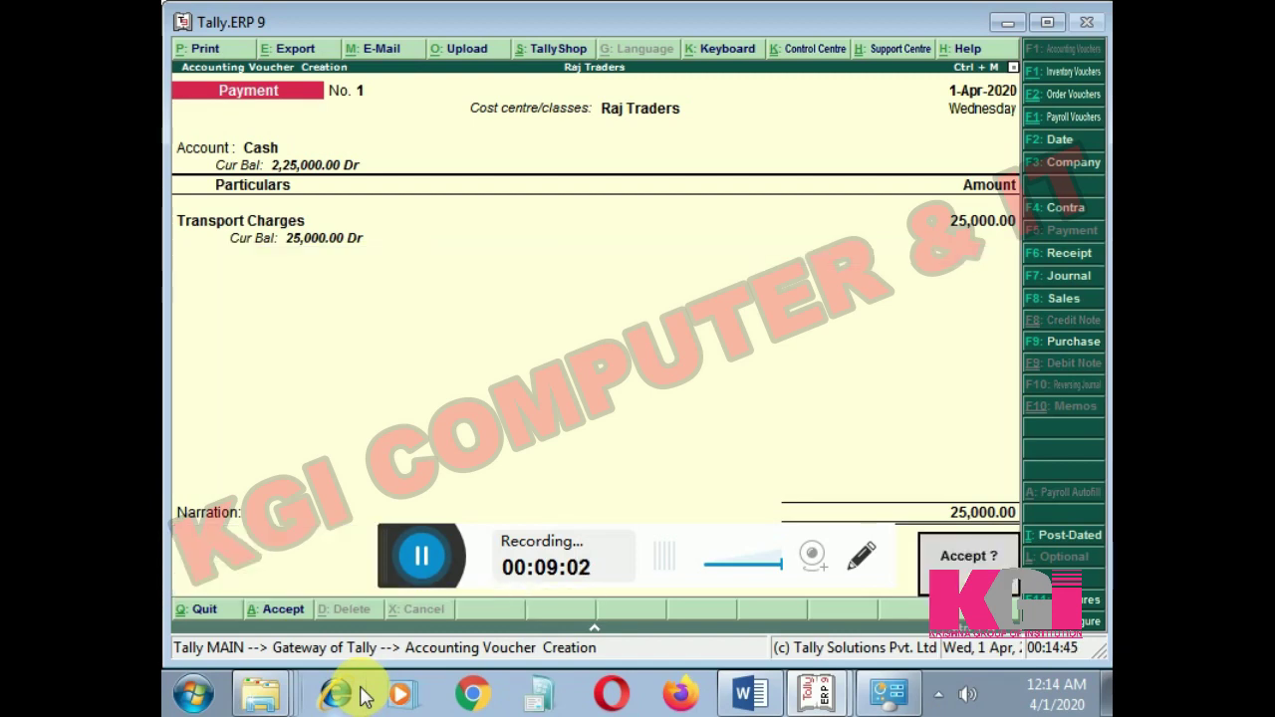
{"action": "key", "text": "Return"}
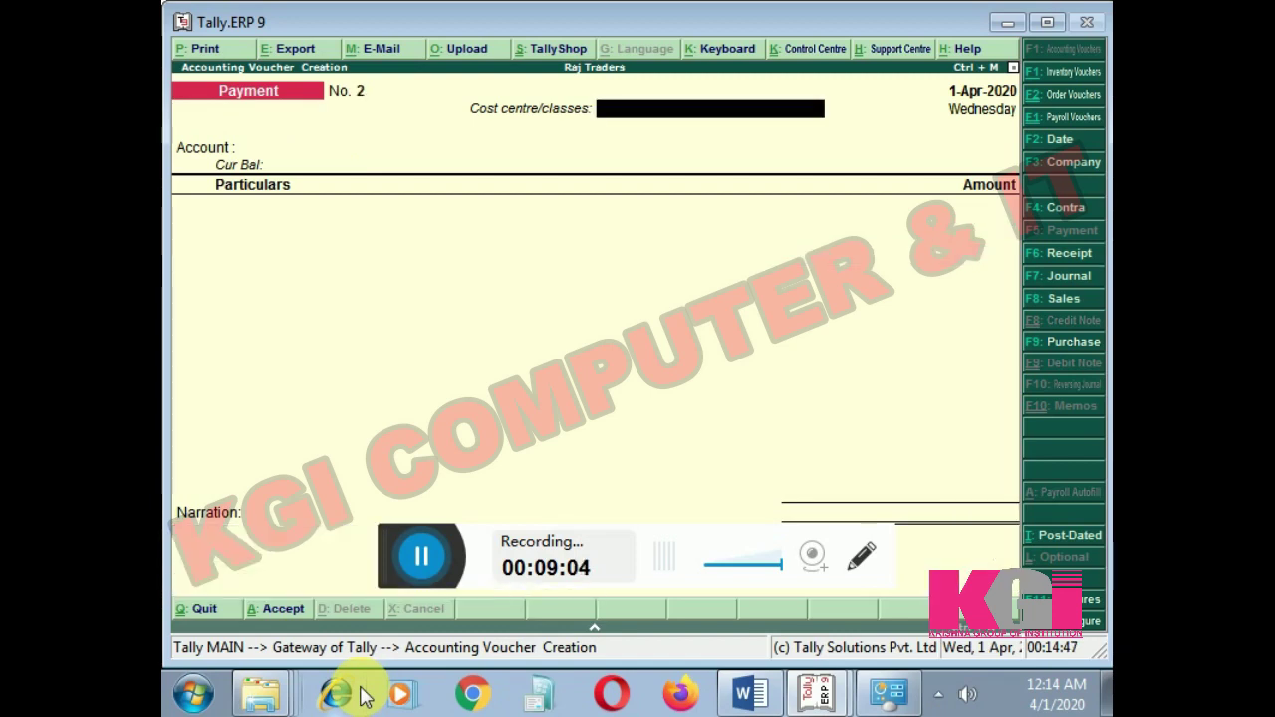
{"action": "key", "text": "Escape"}
{"action": "key", "text": "Return"}
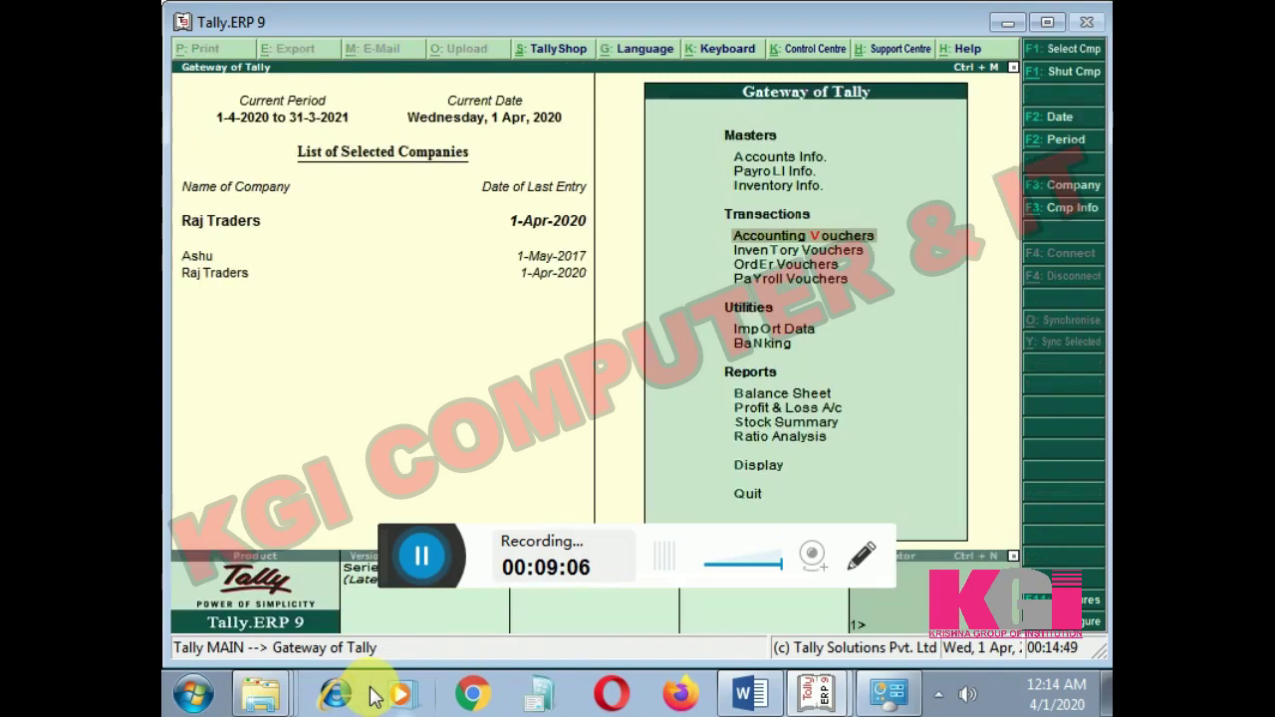
- Display the cost centre Category Summary from the Statements of Accounts reports
{"action": "key", "text": "Down"}
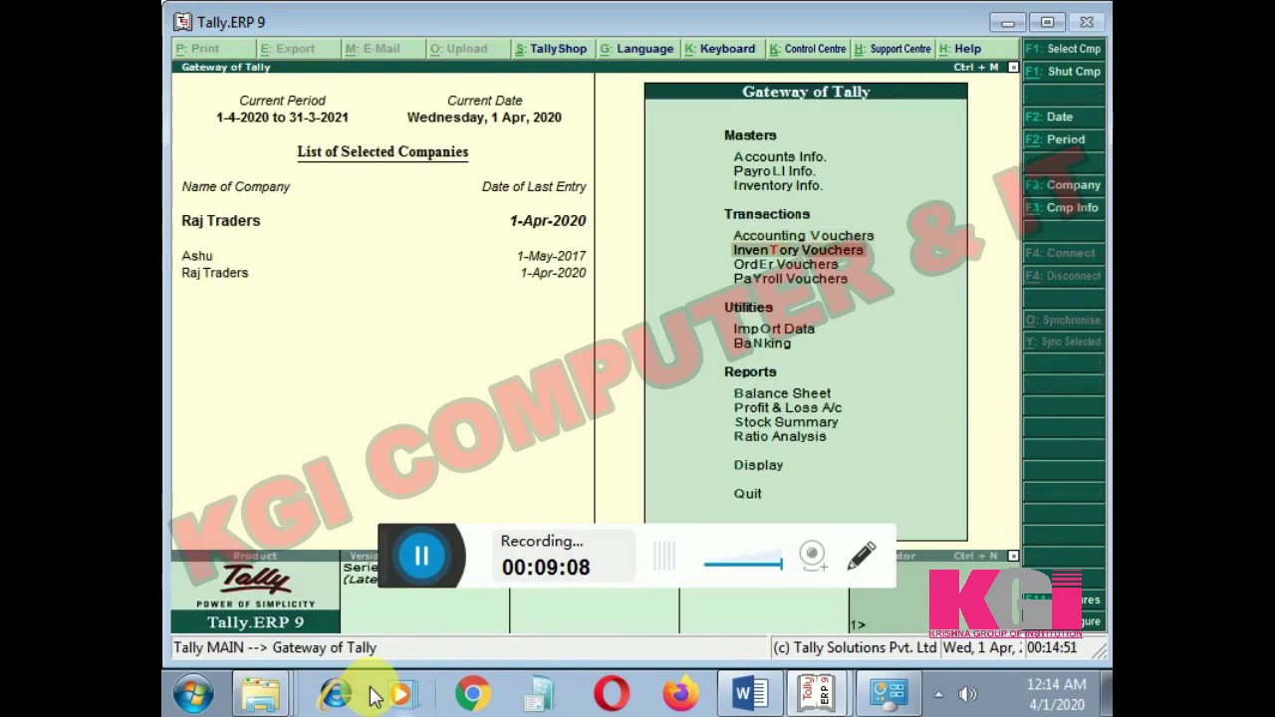
{"action": "key", "text": "Down"}
{"action": "key", "text": "Down"}
{"action": "key", "text": "Down"}
{"action": "key", "text": "Down"}
{"action": "key", "text": "Down"}
{"action": "key", "text": "Down"}
{"action": "key", "text": "Down"}
{"action": "key", "text": "Down"}
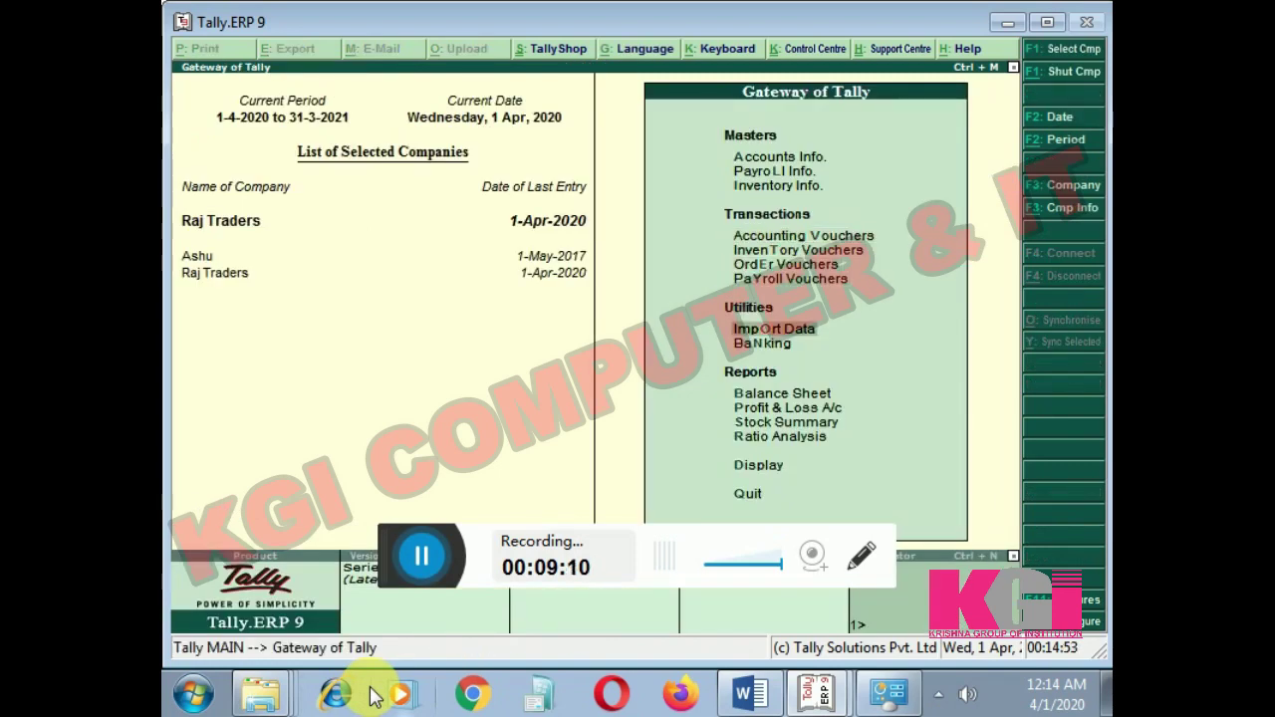
{"action": "key", "text": "Down"}
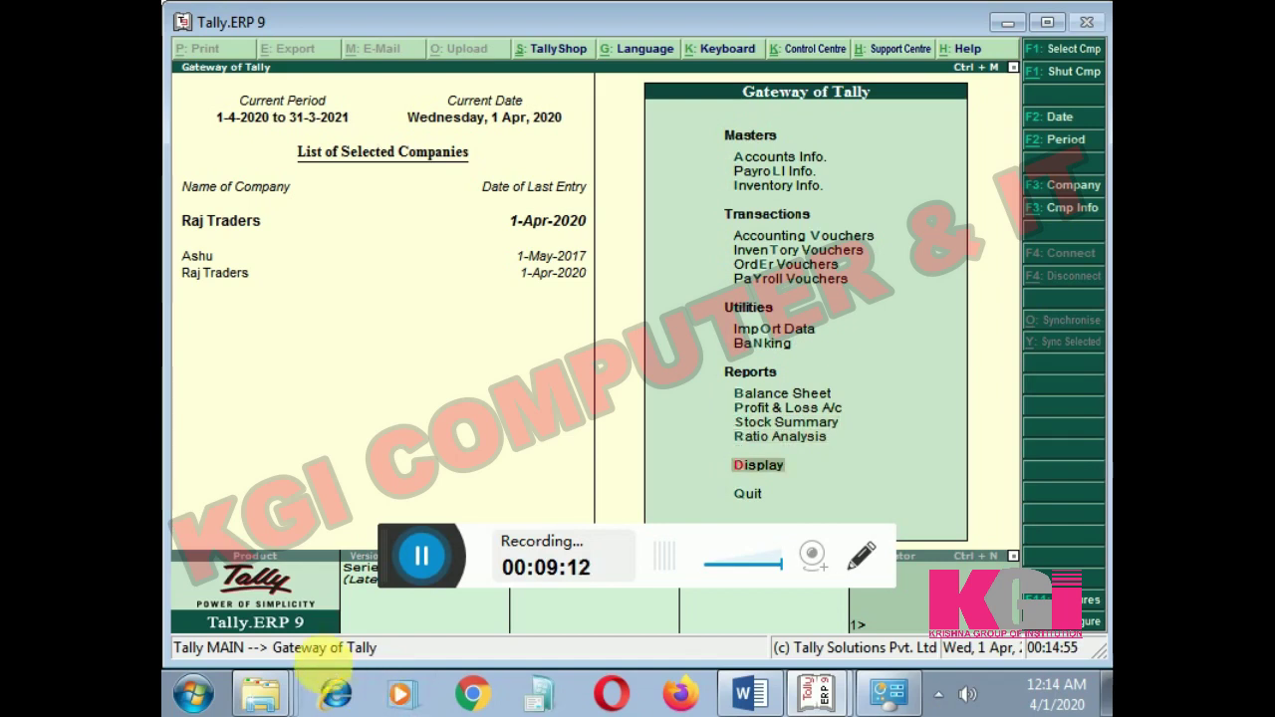
{"action": "key", "text": "Return"}
{"action": "key", "text": "Down"}
{"action": "key", "text": "Down"}
{"action": "key", "text": "Down"}
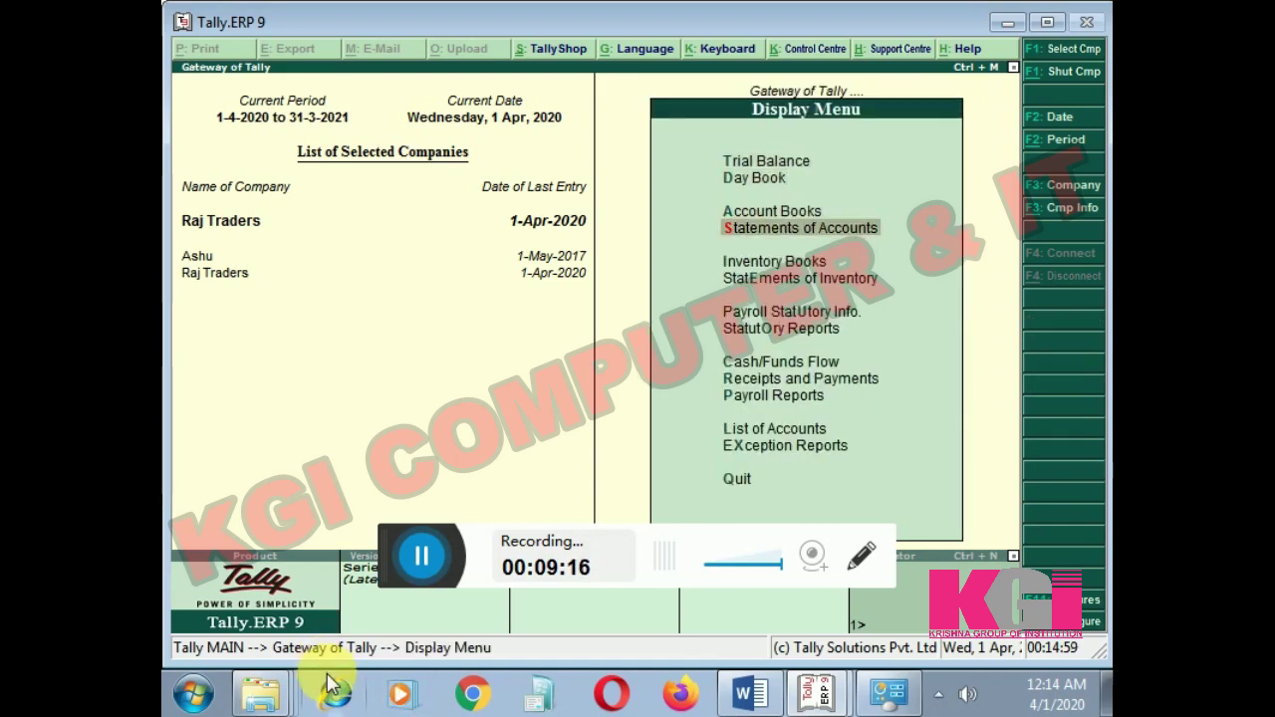
{"action": "key", "text": "Return"}
{"action": "key", "text": "Down"}
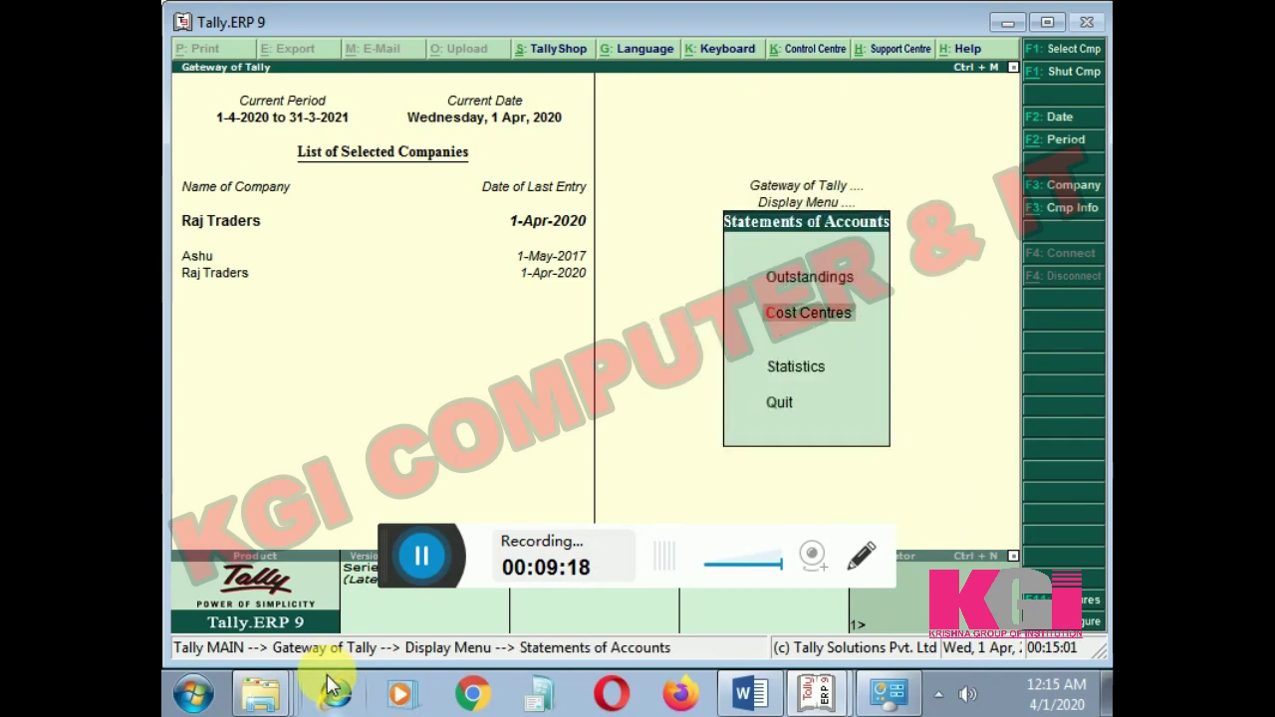
{"action": "key", "text": "Return"}
{"action": "key", "text": "Return"}
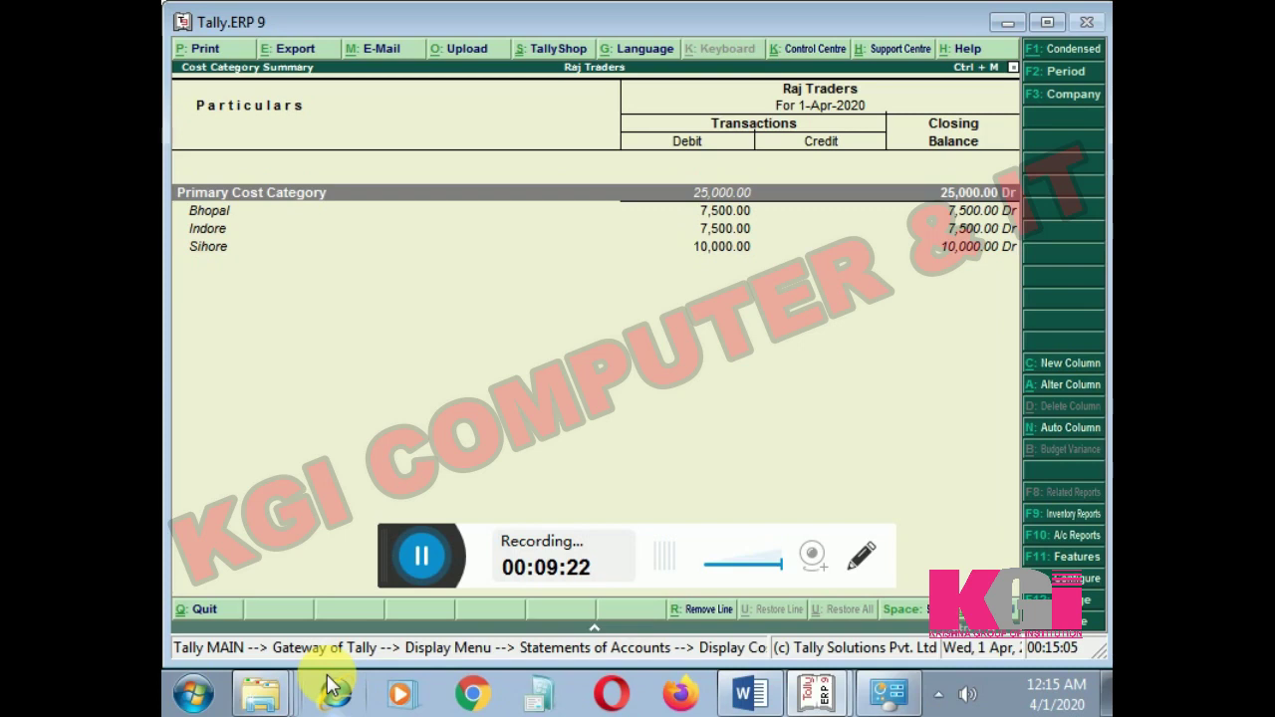
- Examine how the transport payment is divided among Bhopal, Indore and Sihore, and return to the Gateway of Tally
{"action": "key", "text": "Down"}
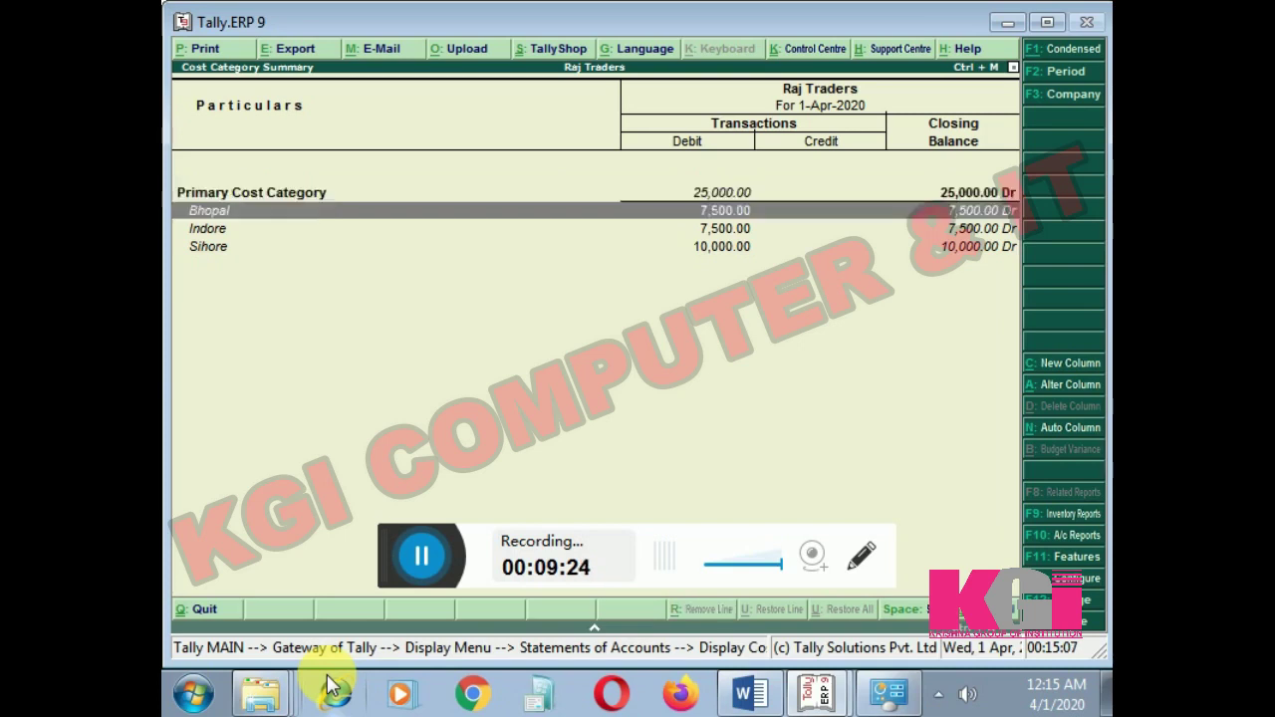
{"action": "key", "text": "Up"}
{"action": "key", "text": "Down"}
{"action": "key", "text": "Up"}
{"action": "key", "text": "Down"}
{"action": "key", "text": "Down"}
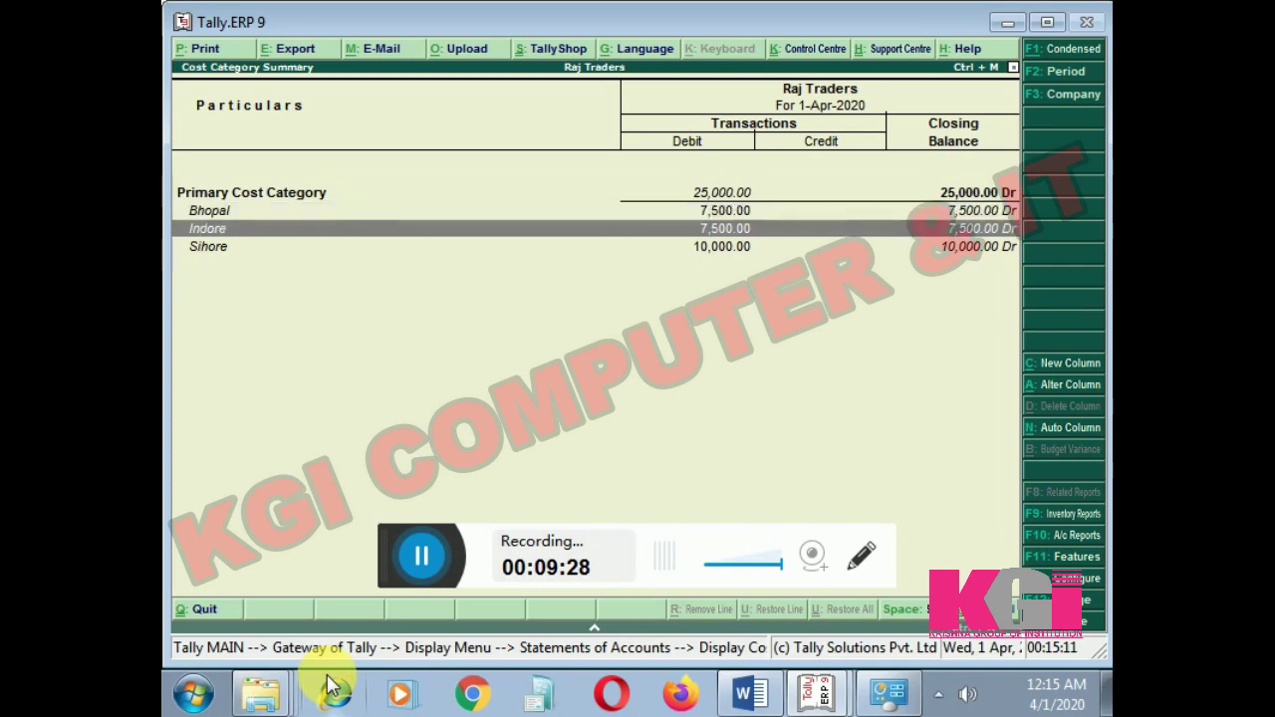
{"action": "key", "text": "Down"}
{"action": "key", "text": "Up"}
{"action": "key", "text": "Up"}
{"action": "key", "text": "Up"}
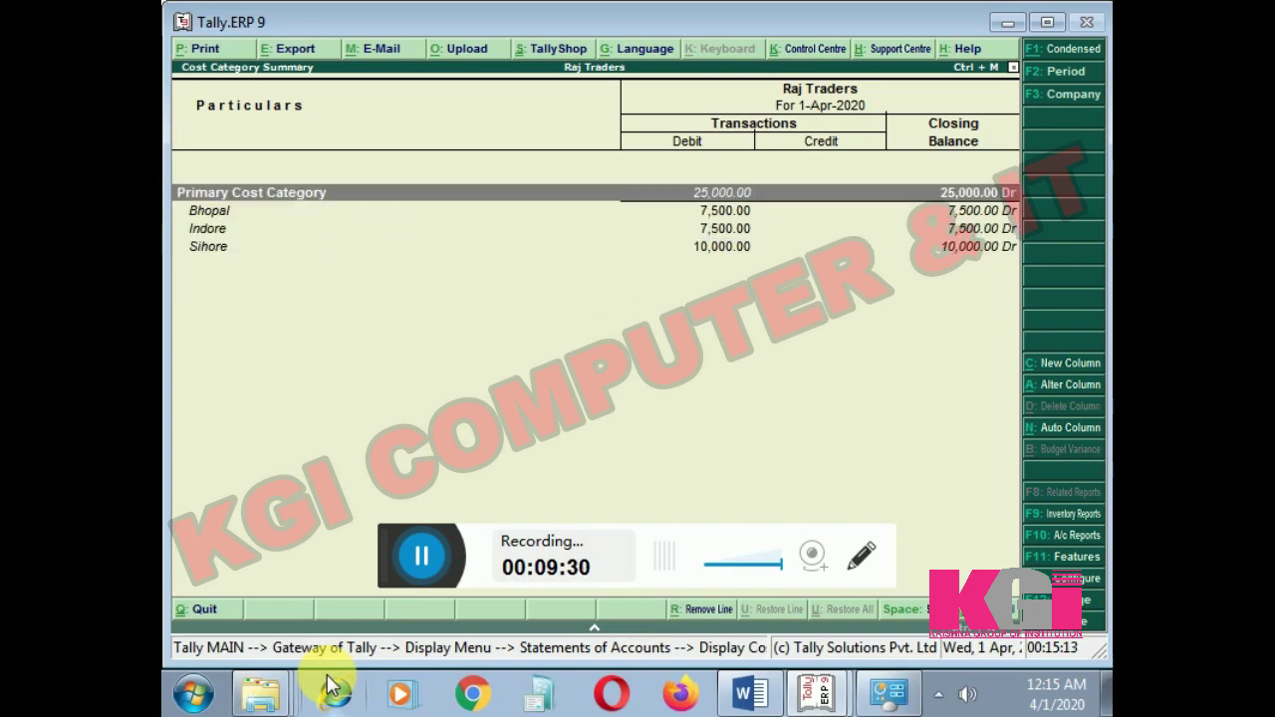
{"action": "key", "text": "Escape"}
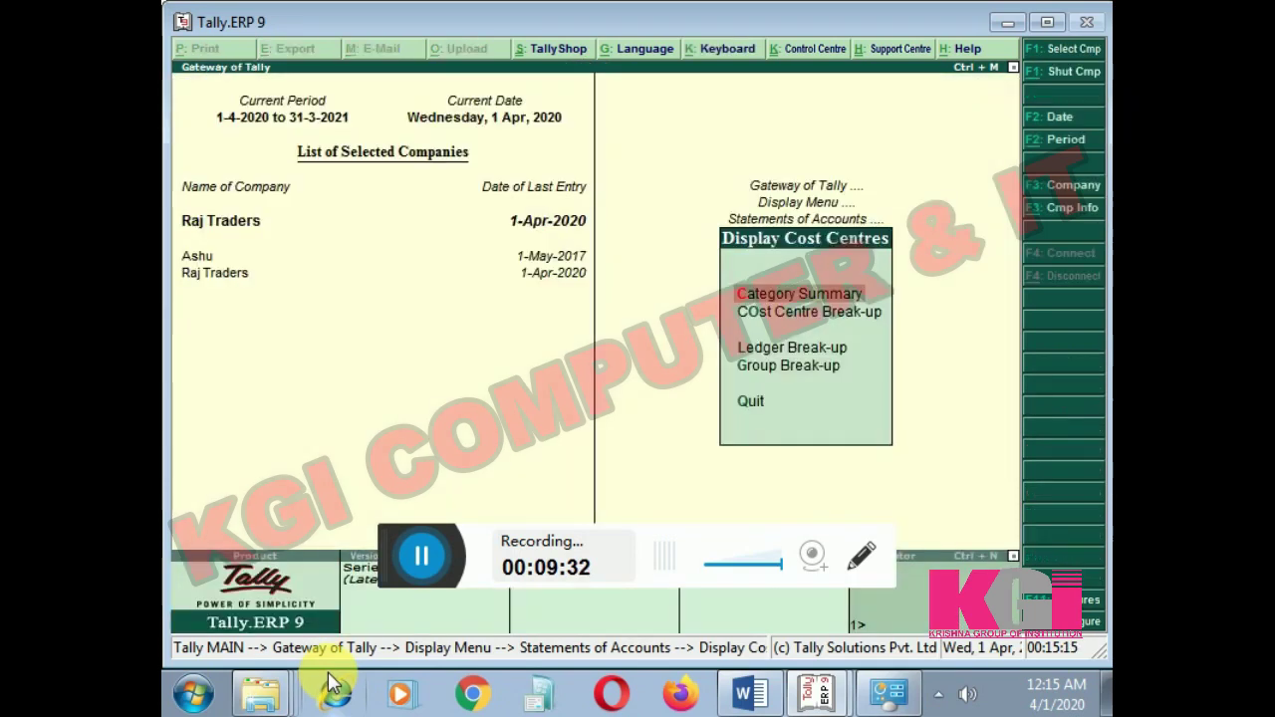
{"action": "key", "text": "Escape"}
{"action": "key", "text": "Escape"}
{"action": "key", "text": "Escape"}
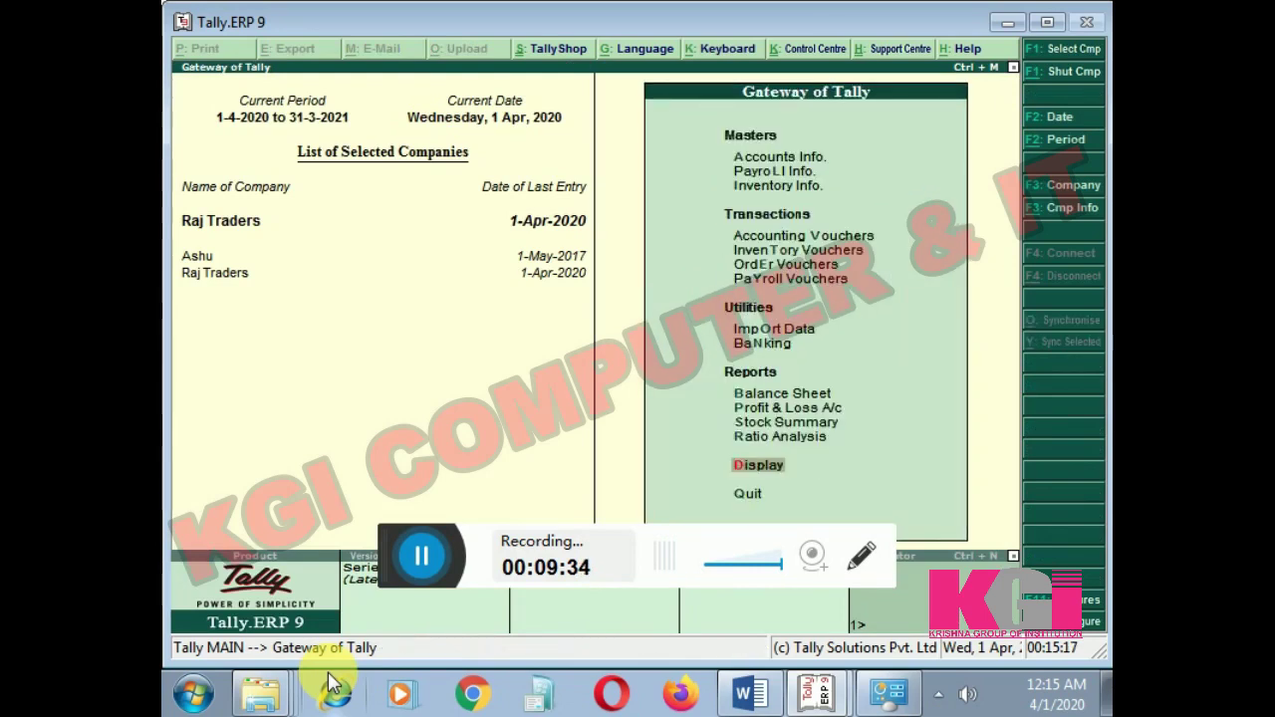
- Start a sales accounting voucher and switch it to accounting invoice mode
{"action": "key", "text": "Up"}
{"action": "key", "text": "Up"}
{"action": "key", "text": "Up"}
{"action": "key", "text": "Up"}
{"action": "key", "text": "Up"}
{"action": "key", "text": "Up"}
{"action": "key", "text": "Up"}
{"action": "key", "text": "Up"}
{"action": "key", "text": "Up"}
{"action": "key", "text": "Up"}
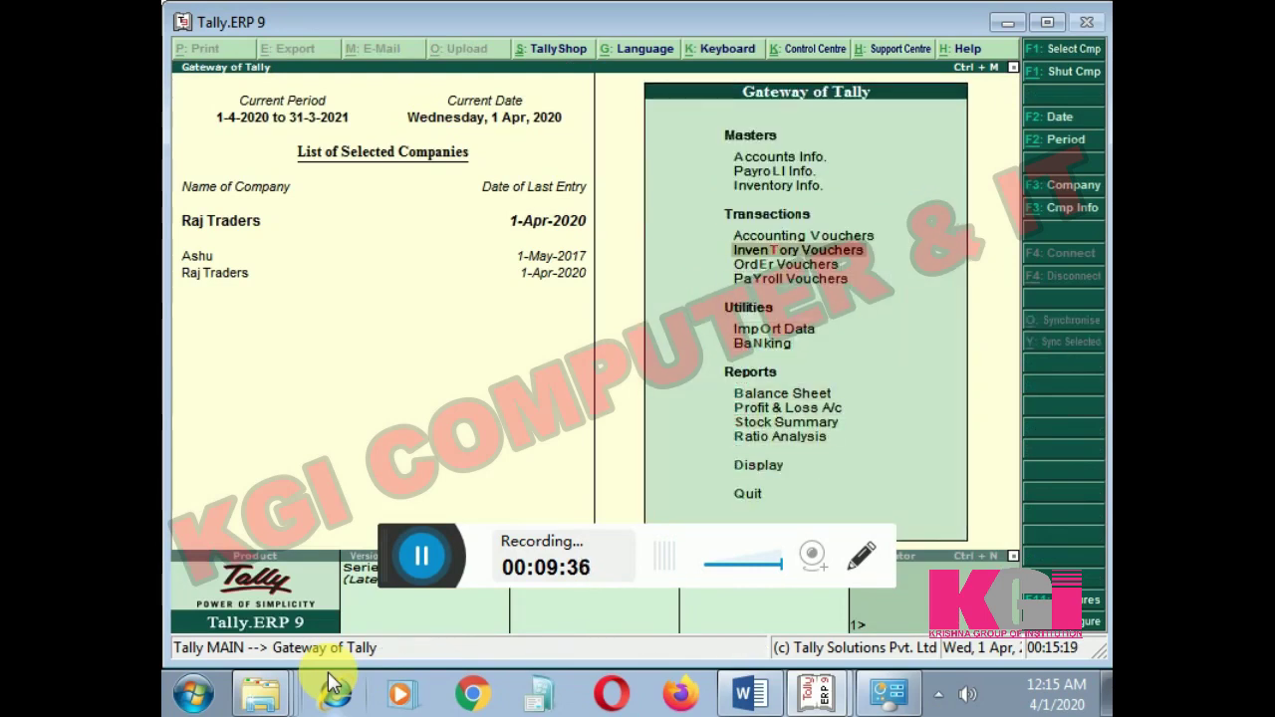
{"action": "key", "text": "Return"}
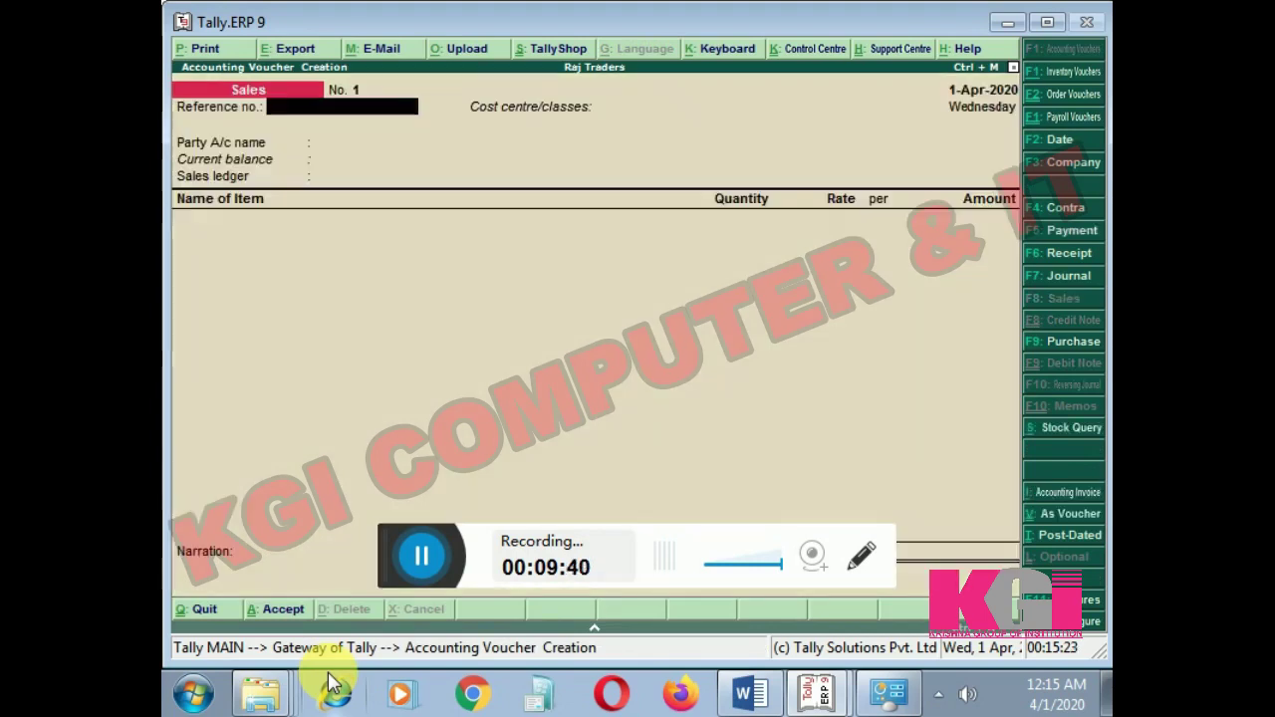
{"action": "key", "text": "F8"}
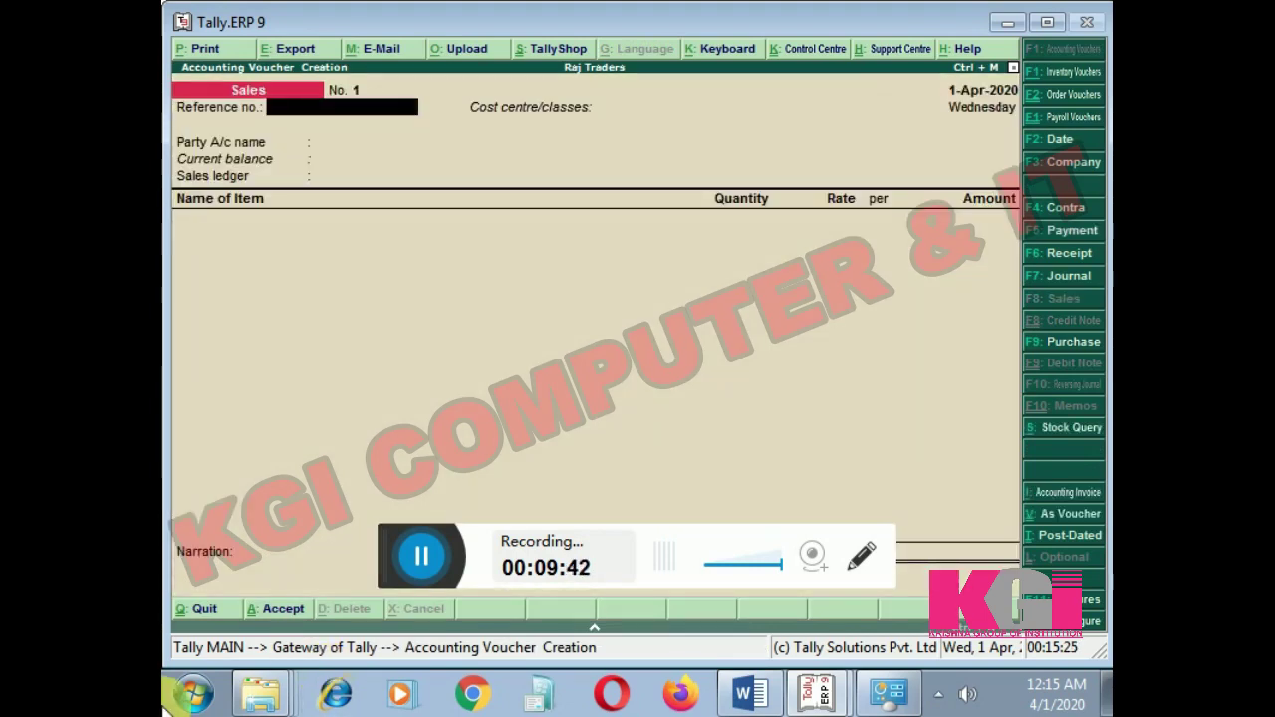
{"action": "key", "text": "alt+i"}
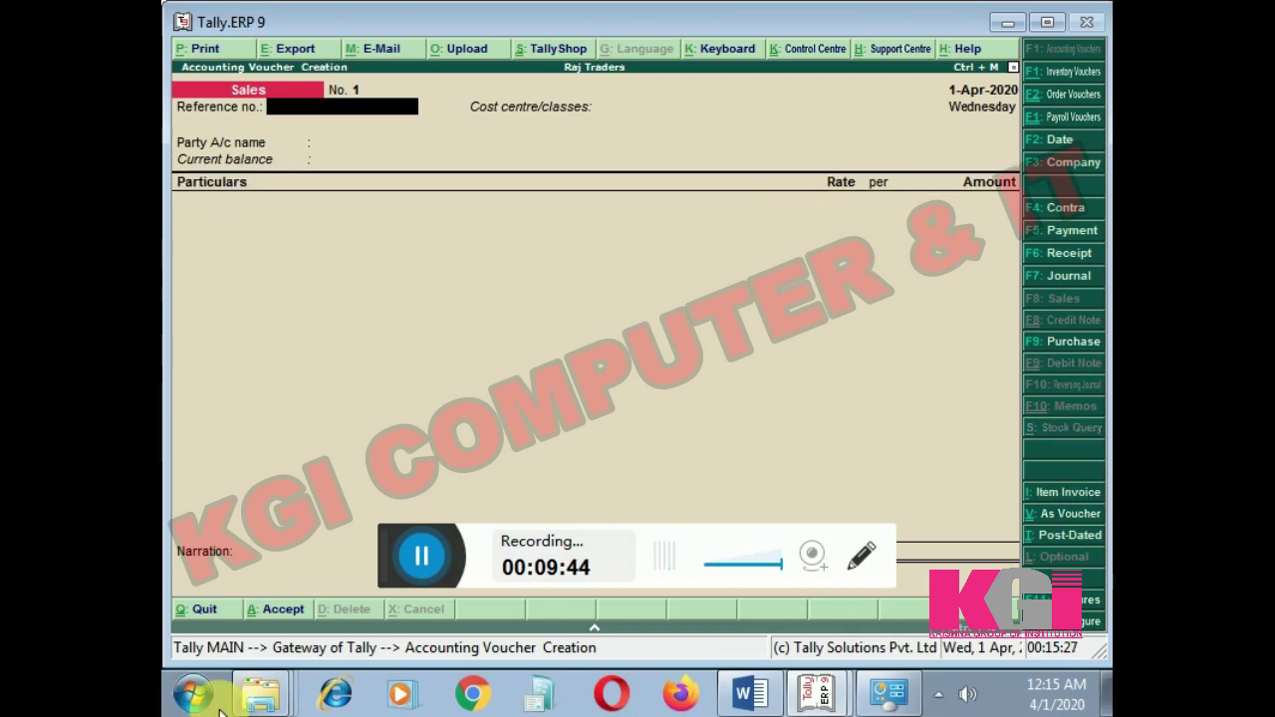
- Set the sales voucher's reference number to 232 and assign it the Raj Traders cost centre class
{"action": "type", "text": "232"}
{"action": "key", "text": "Return"}
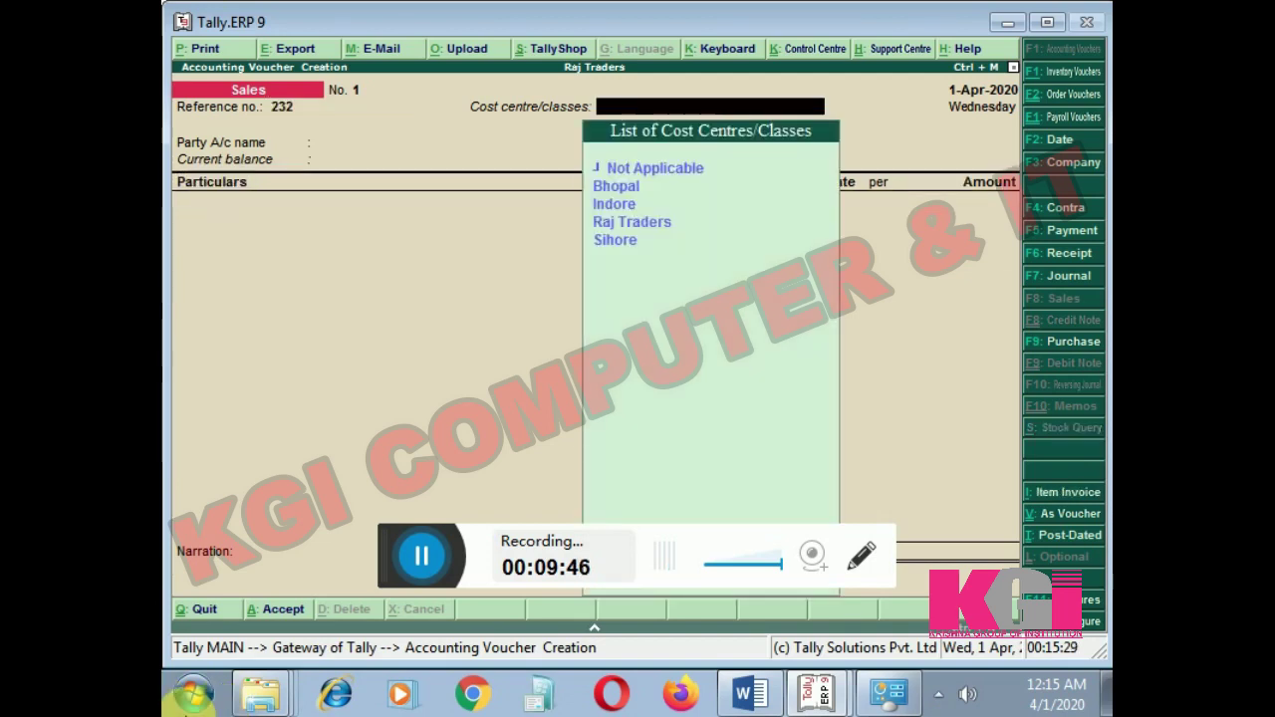
{"action": "key", "text": "Down"}
{"action": "key", "text": "Down"}
{"action": "key", "text": "Down"}
{"action": "key", "text": "Return"}
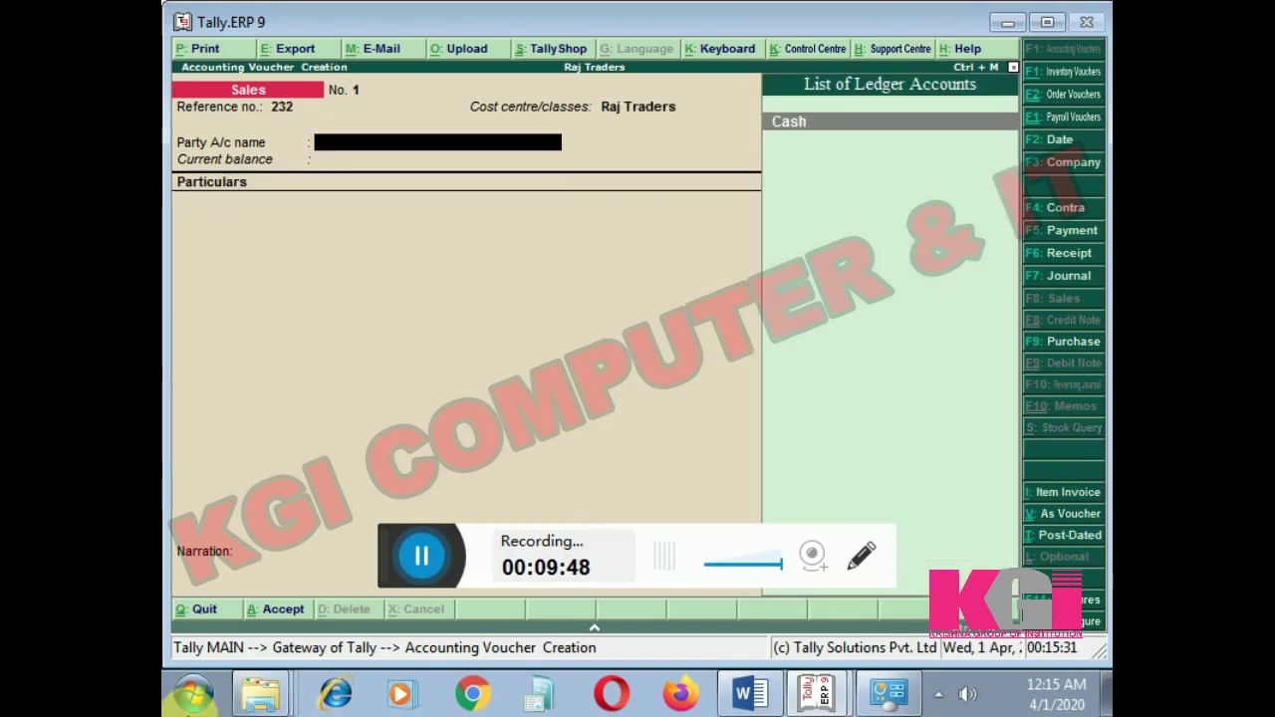
- Choose Cash as the party account and keep the default despatch, order and buyer details
{"action": "key", "text": "Return"}
{"action": "key", "text": "Return"}
{"action": "key", "text": "Return"}
{"action": "key", "text": "Return"}
{"action": "key", "text": "Return"}
{"action": "key", "text": "Return"}
{"action": "key", "text": "Return"}
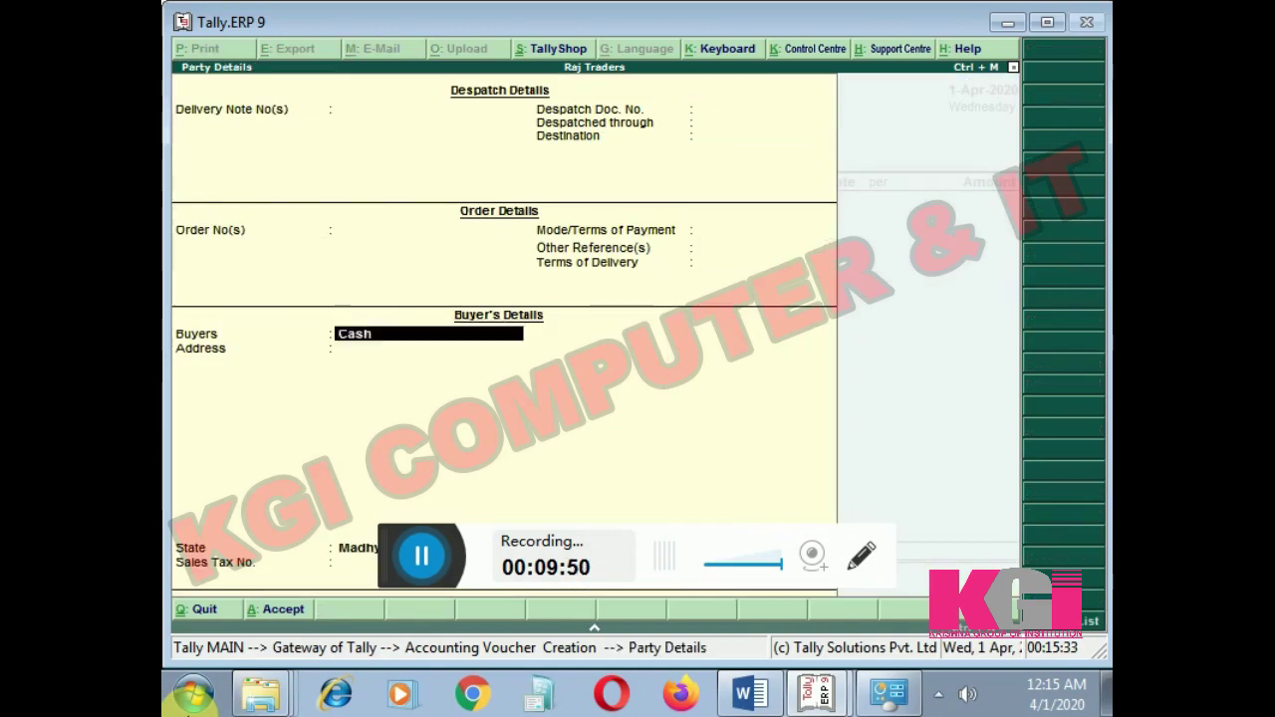
{"action": "key", "text": "Return"}
{"action": "key", "text": "Return"}
{"action": "key", "text": "Return"}
{"action": "key", "text": "Return"}
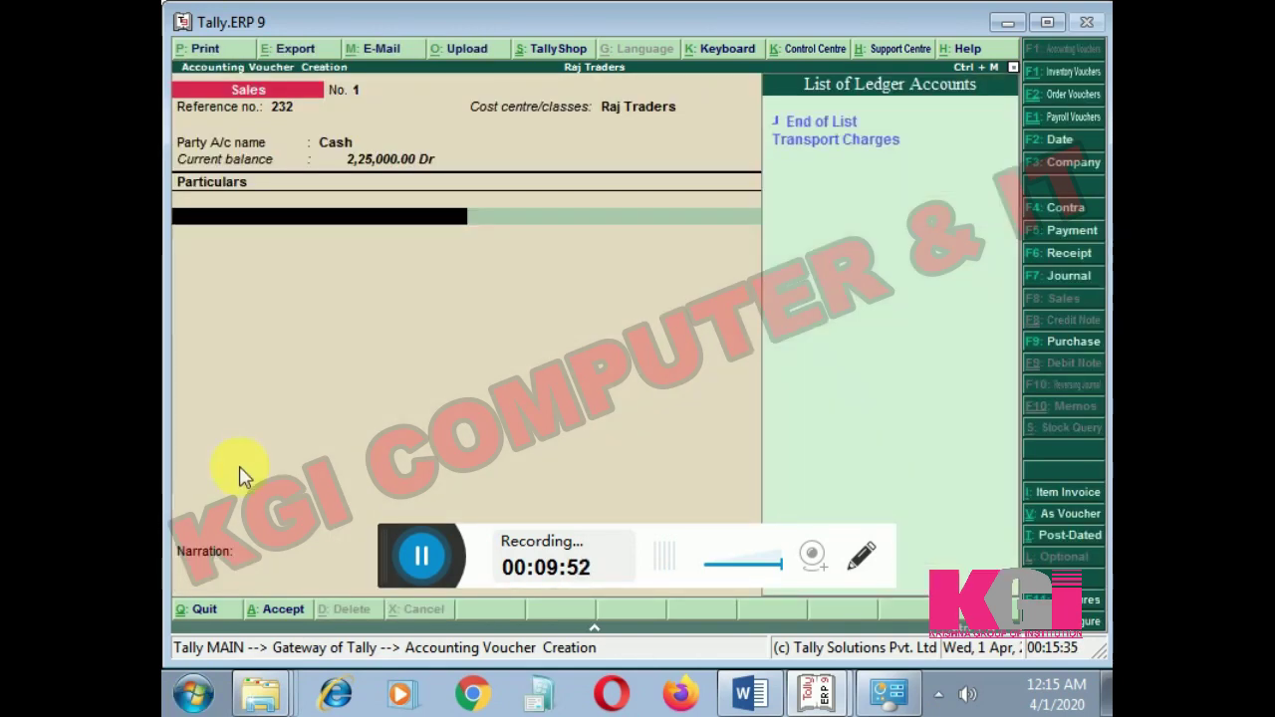
- Create a ledger named "Sales" under Sales Accounts with inventory values not affected, and use it in the voucher
{"action": "key", "text": "alt+c"}
{"action": "type", "text": "S"}
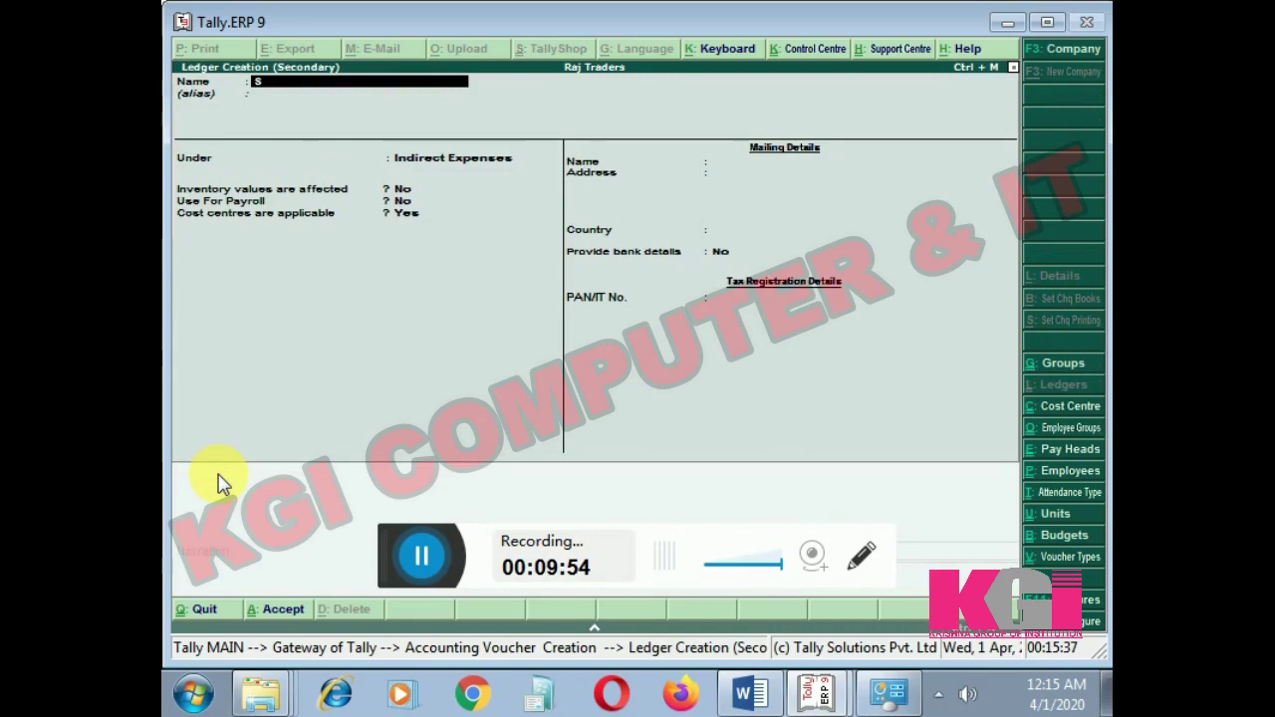
{"action": "type", "text": "ales"}
{"action": "key", "text": "Return"}
{"action": "type", "text": "S"}
{"action": "key", "text": "Down"}
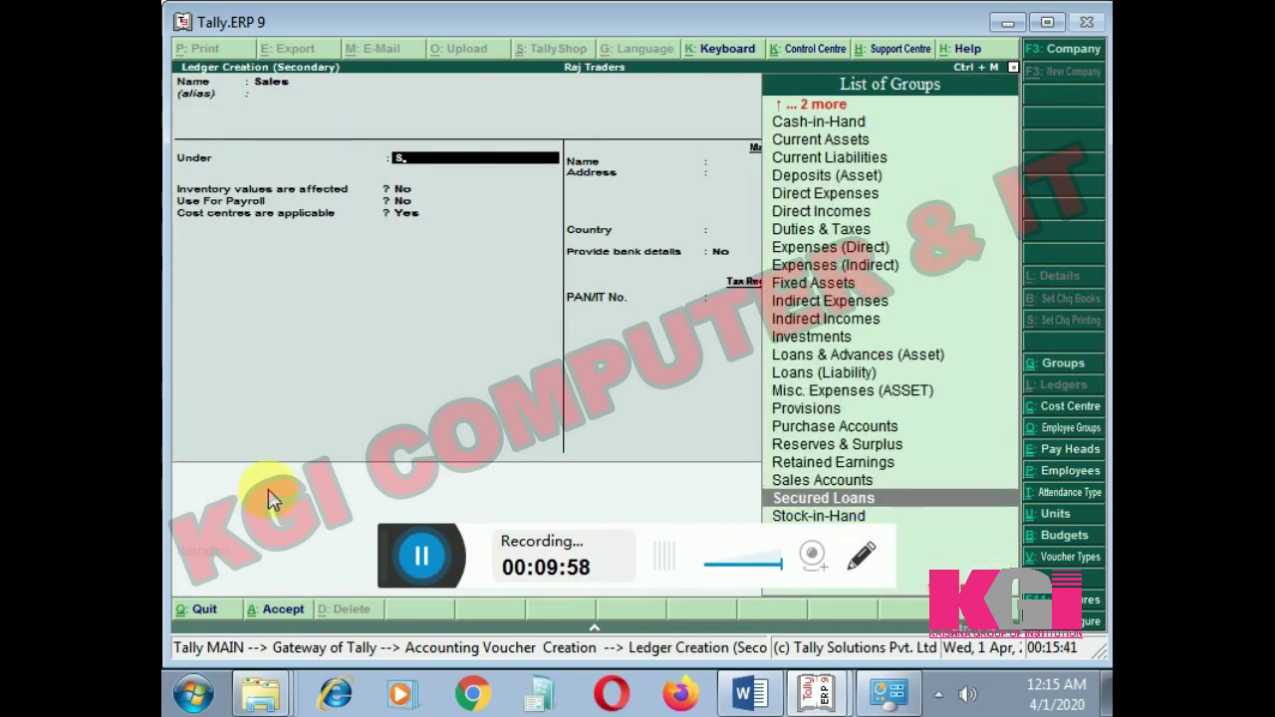
{"action": "key", "text": "Up"}
{"action": "key", "text": "Return"}
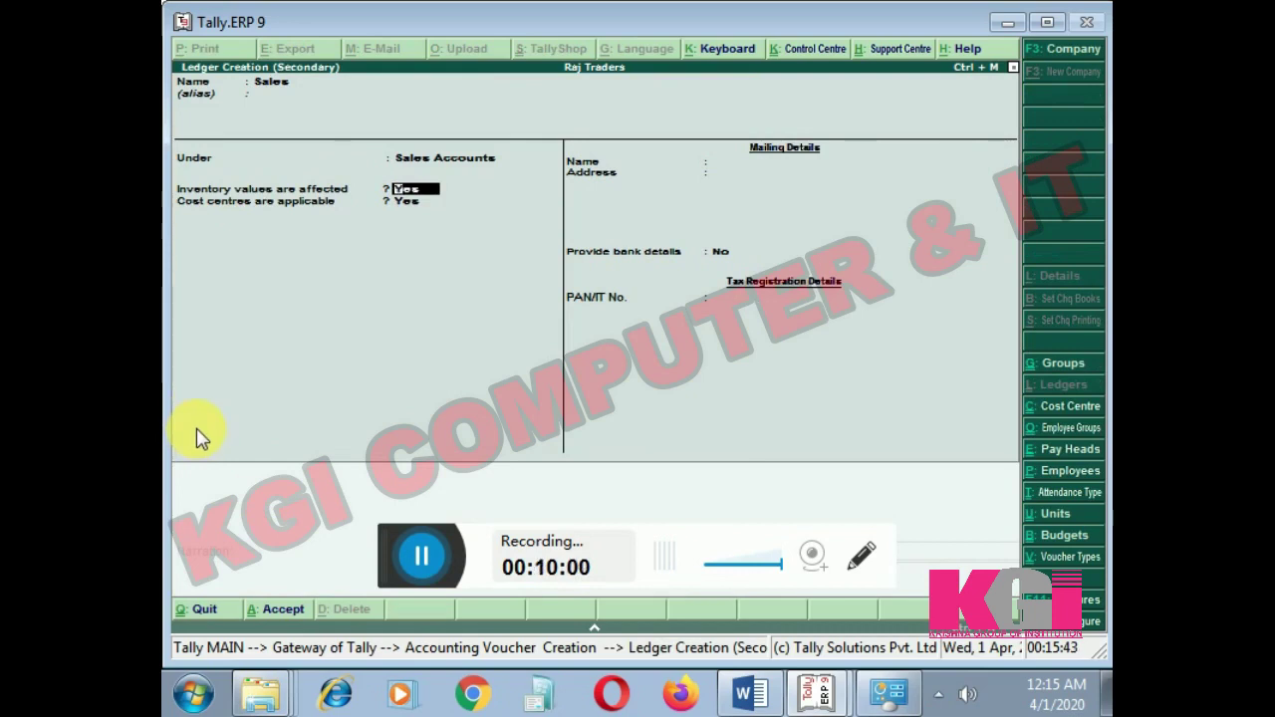
{"action": "type", "text": "no"}
{"action": "key", "text": "Return"}
{"action": "key", "text": "Return"}
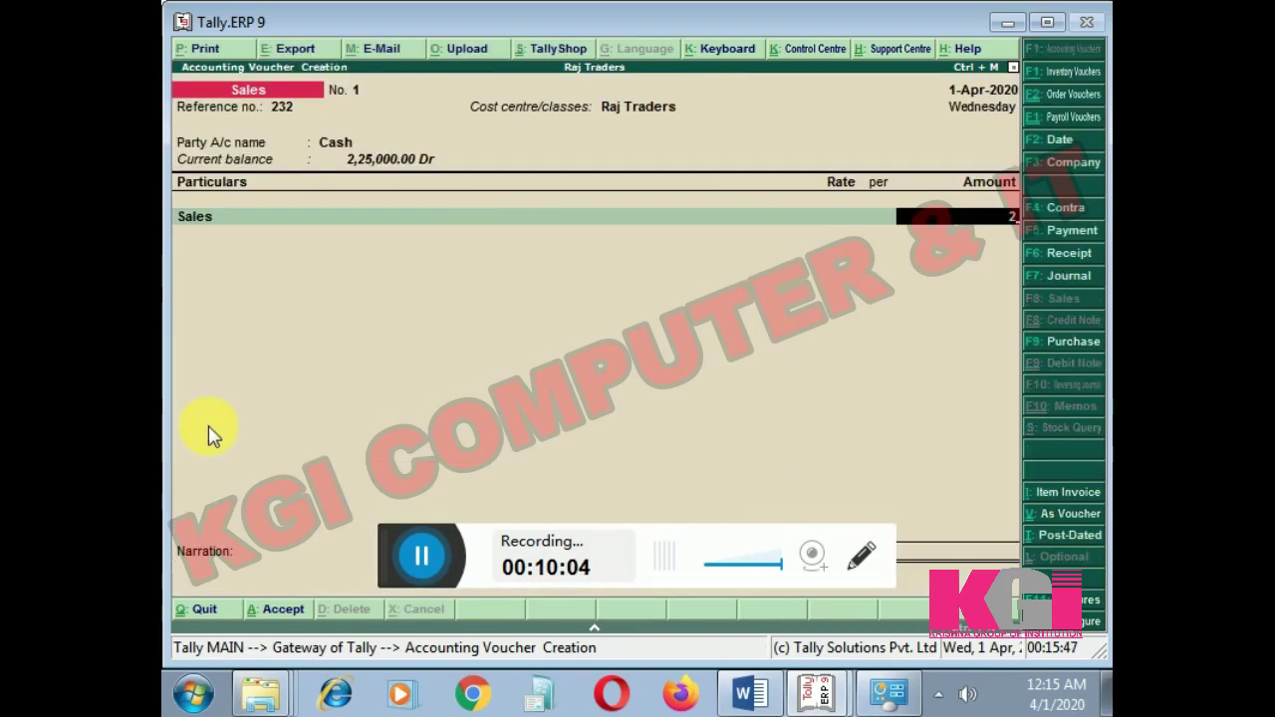
{"action": "type", "text": "25000"}
{"action": "key", "text": "BackSpace"}
{"action": "key", "text": "BackSpace"}
{"action": "key", "text": "BackSpace"}
{"action": "key", "text": "BackSpace"}
{"action": "key", "text": "BackSpace"}
- Set the Sales amount to 35,000, accept the sales voucher, and return to the Gateway of Tally
{"action": "type", "text": "35000"}
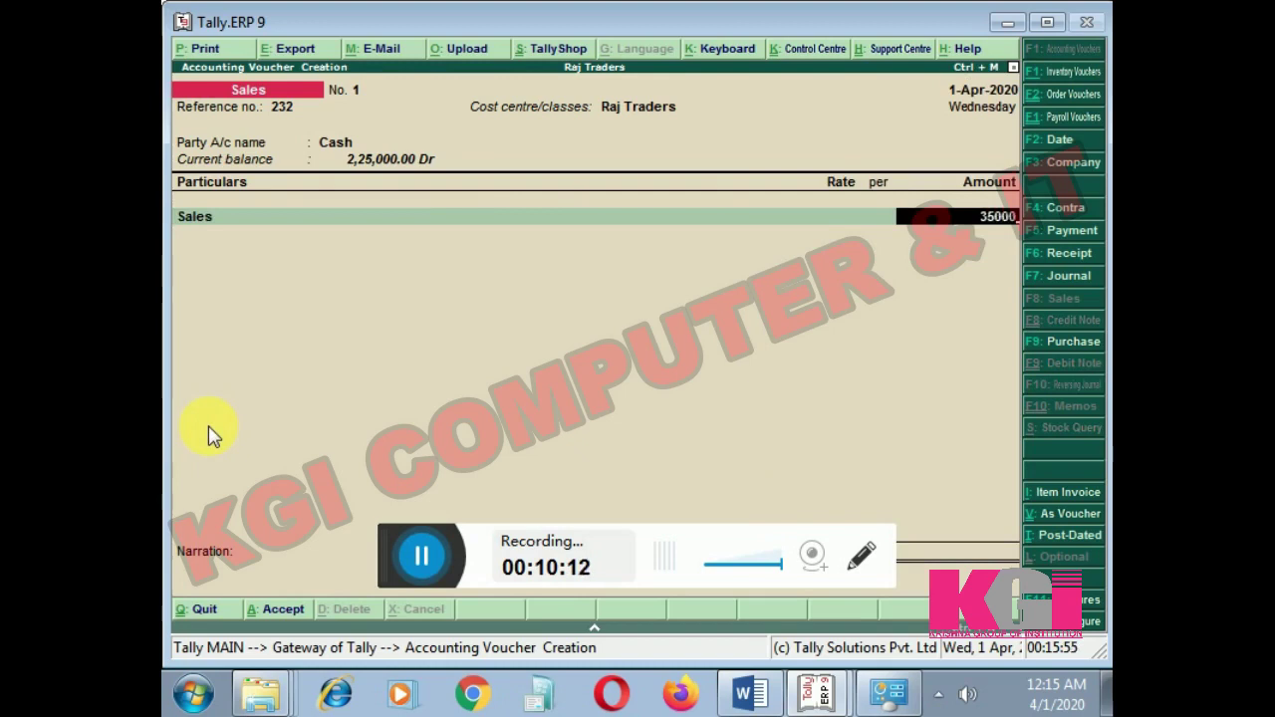
{"action": "key", "text": "Return"}
{"action": "key", "text": "Return"}
{"action": "key", "text": "Return"}
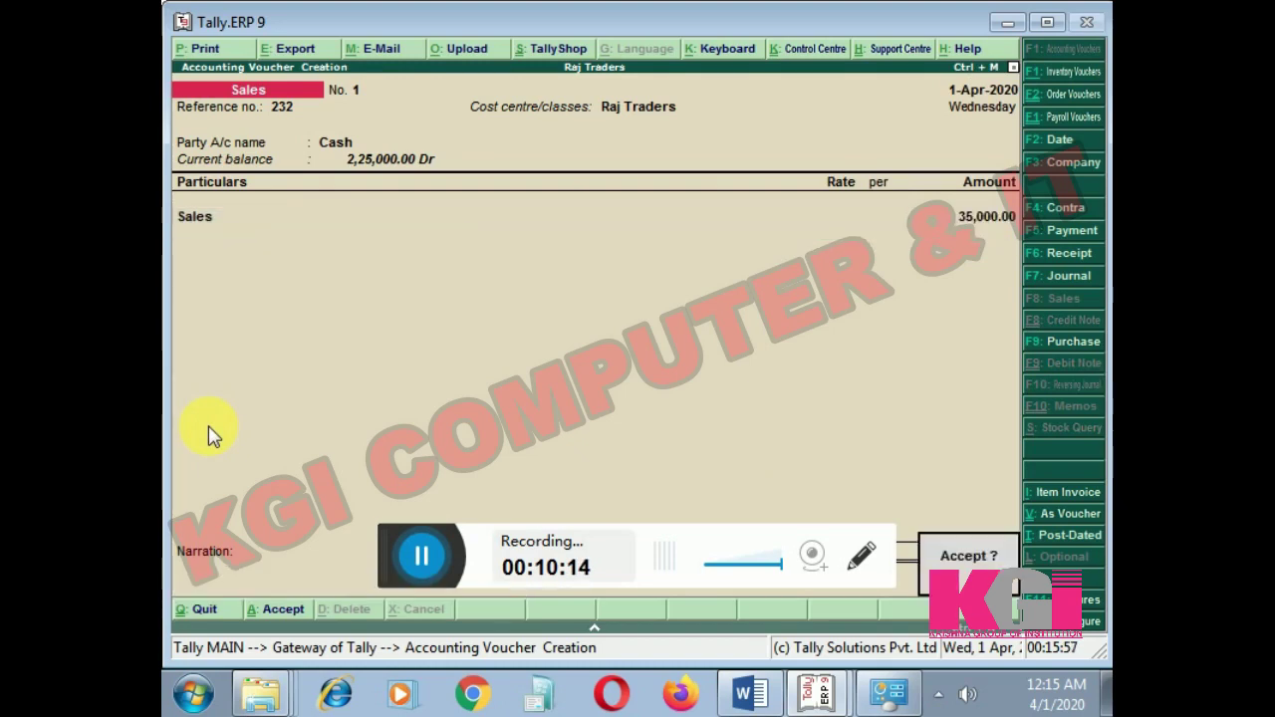
{"action": "key", "text": "Return"}
{"action": "key", "text": "Escape"}
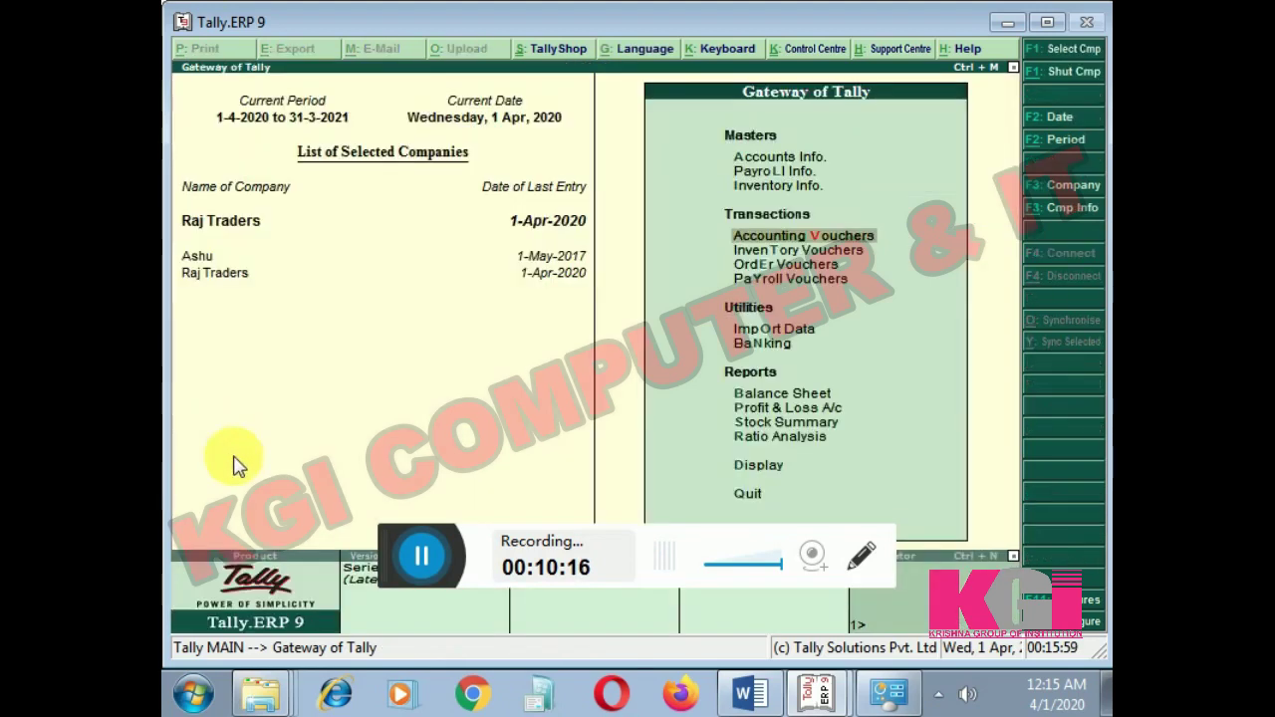
- Open the Display reports from the Gateway of Tally for Raj Traders
{"action": "key", "text": "Down"}
{"action": "key", "text": "Down"}
{"action": "key", "text": "Down"}
{"action": "key", "text": "Down"}
{"action": "key", "text": "Down"}
{"action": "key", "text": "Down"}
{"action": "key", "text": "Down"}
{"action": "key", "text": "Down"}
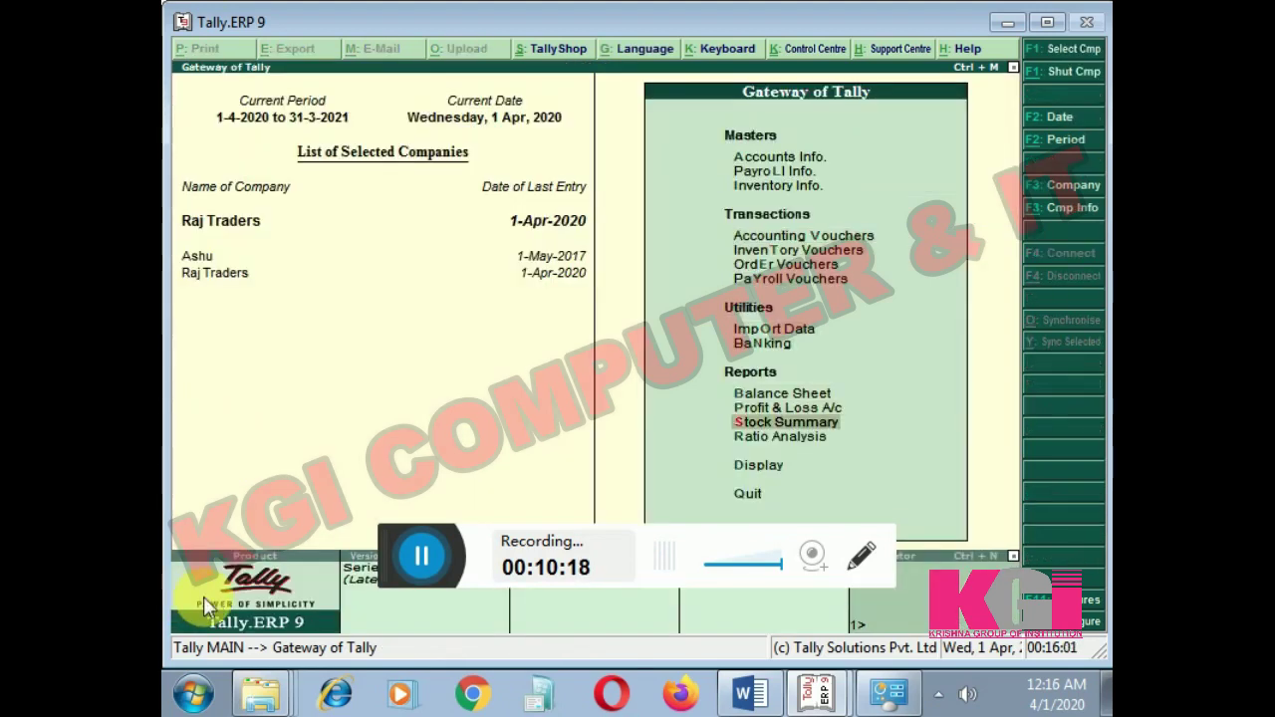
{"action": "key", "text": "Down"}
{"action": "key", "text": "Down"}
{"action": "key", "text": "Return"}
- Open the cost centre Category Summary from the Statements of Accounts reports
{"action": "key", "text": "Down"}
{"action": "key", "text": "Down"}
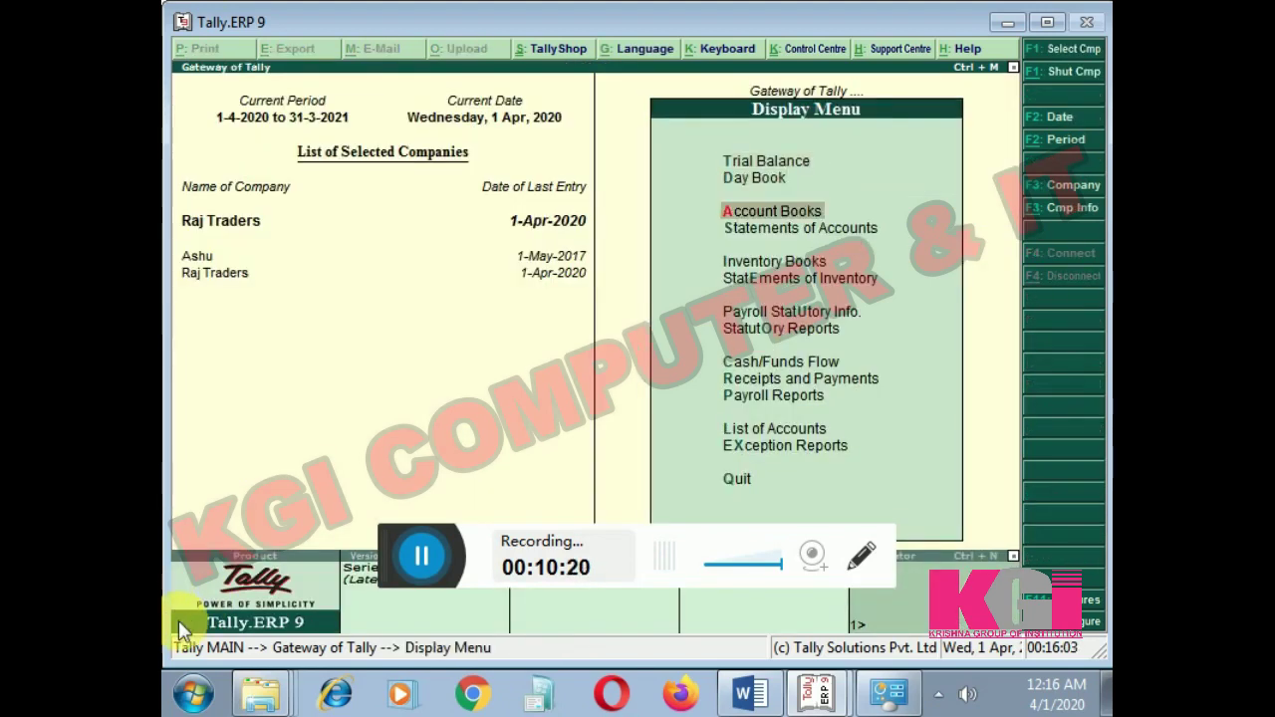
{"action": "key", "text": "Down"}
{"action": "key", "text": "Return"}
{"action": "key", "text": "Down"}
{"action": "key", "text": "Return"}
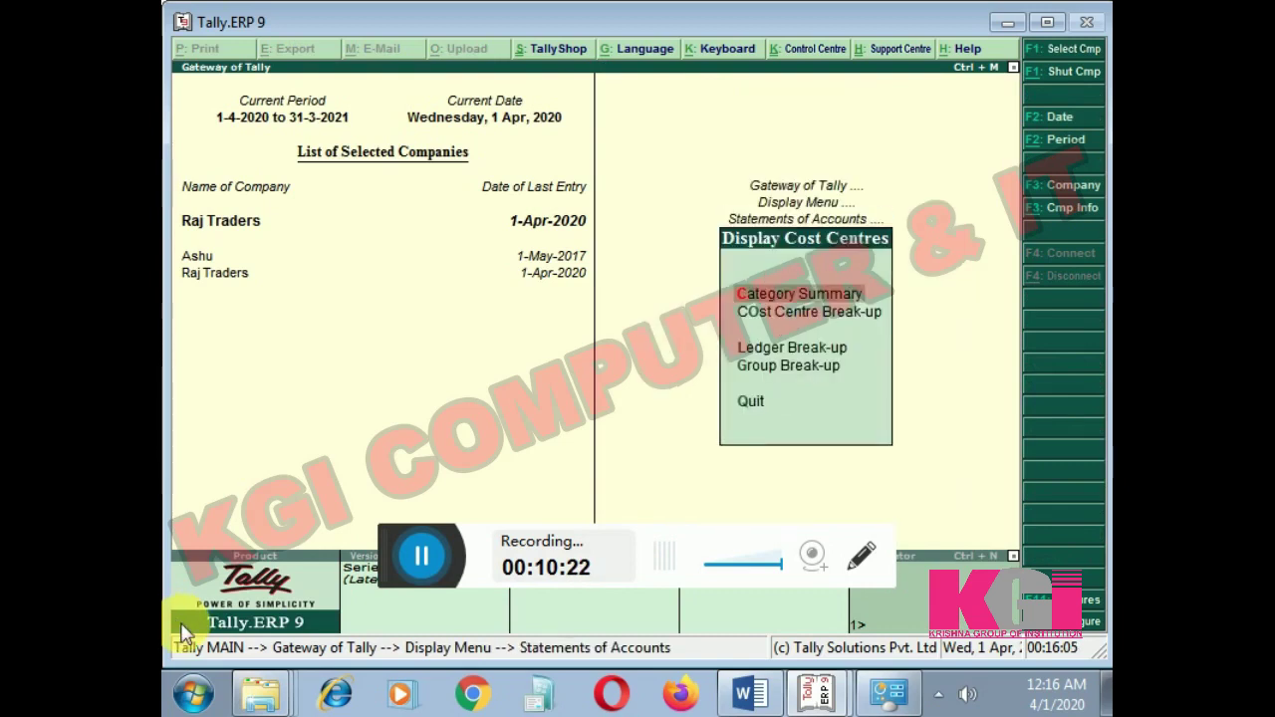
{"action": "key", "text": "Return"}
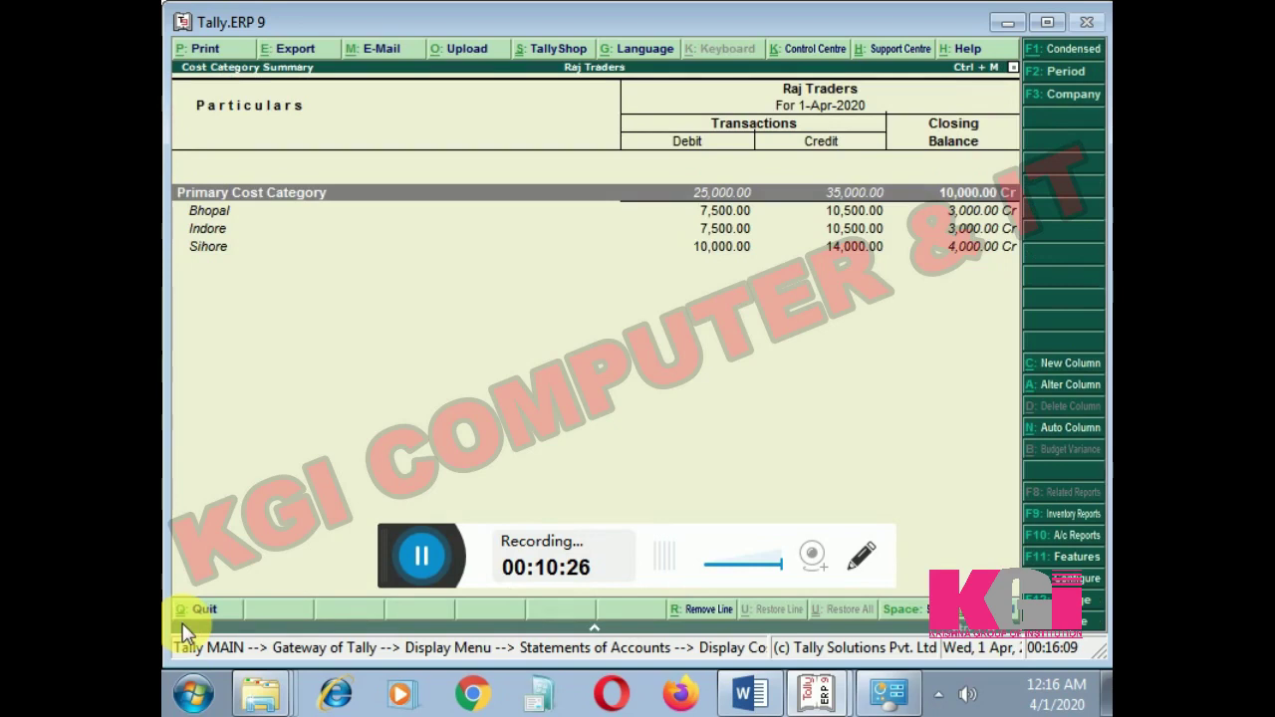
- Examine the debit, credit and closing balance figures for Bhopal, Indore and Sihore in the Category Summary
{"action": "key", "text": "Down"}
{"action": "key", "text": "Down"}
{"action": "key", "text": "Down"}
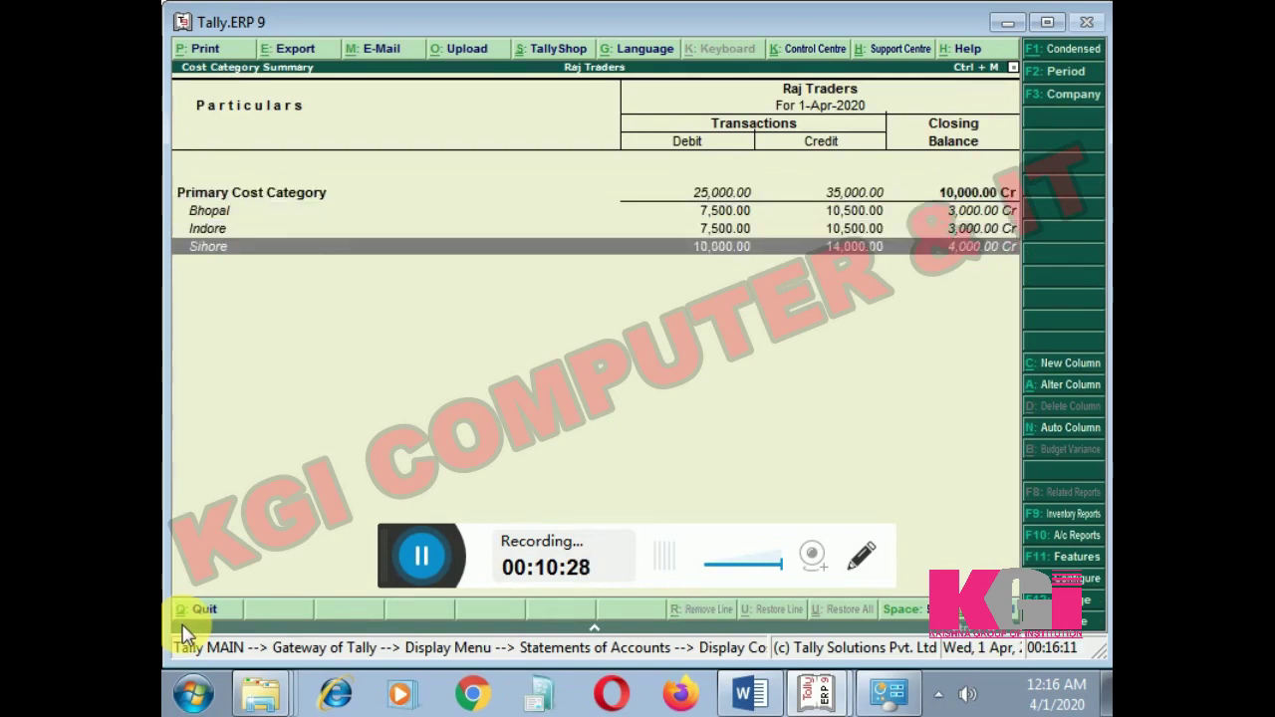
{"action": "key", "text": "Up"}
{"action": "key", "text": "Up"}
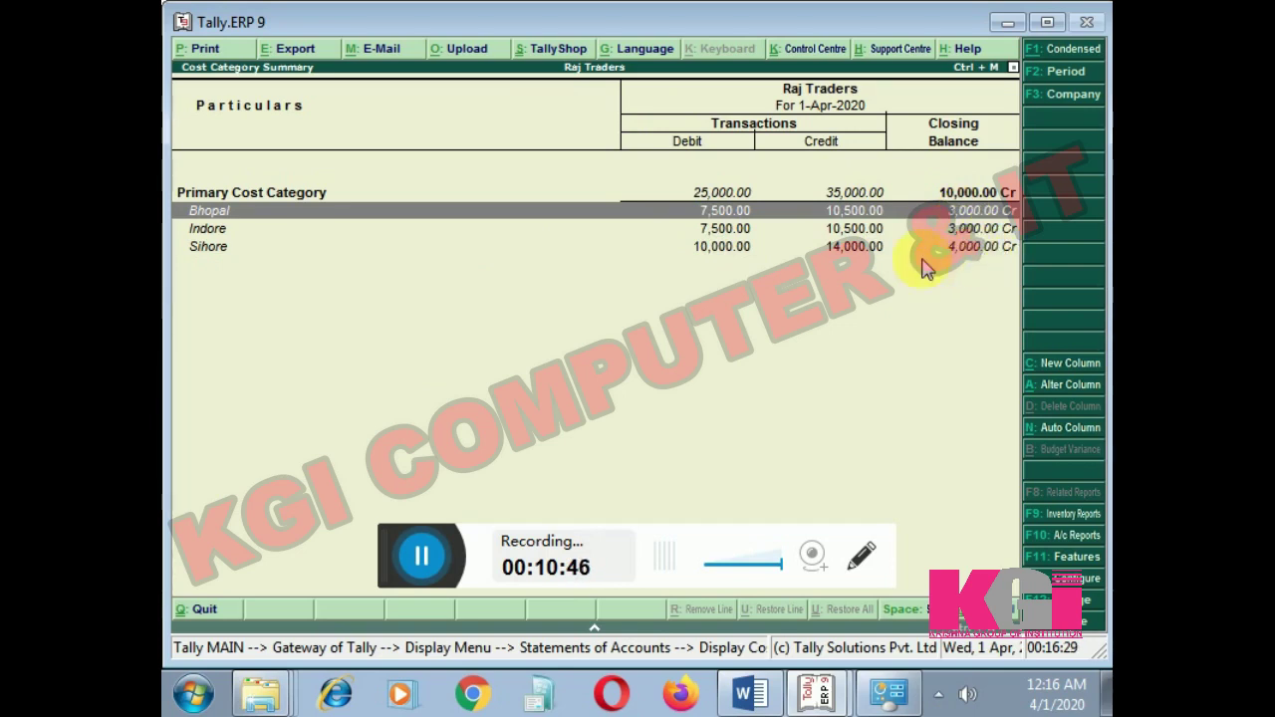
- Close the Category Summary and return to the choice of cost centre reports under Statements of Accounts
{"action": "key", "text": "Escape"}
{"action": "key", "text": "Escape"}
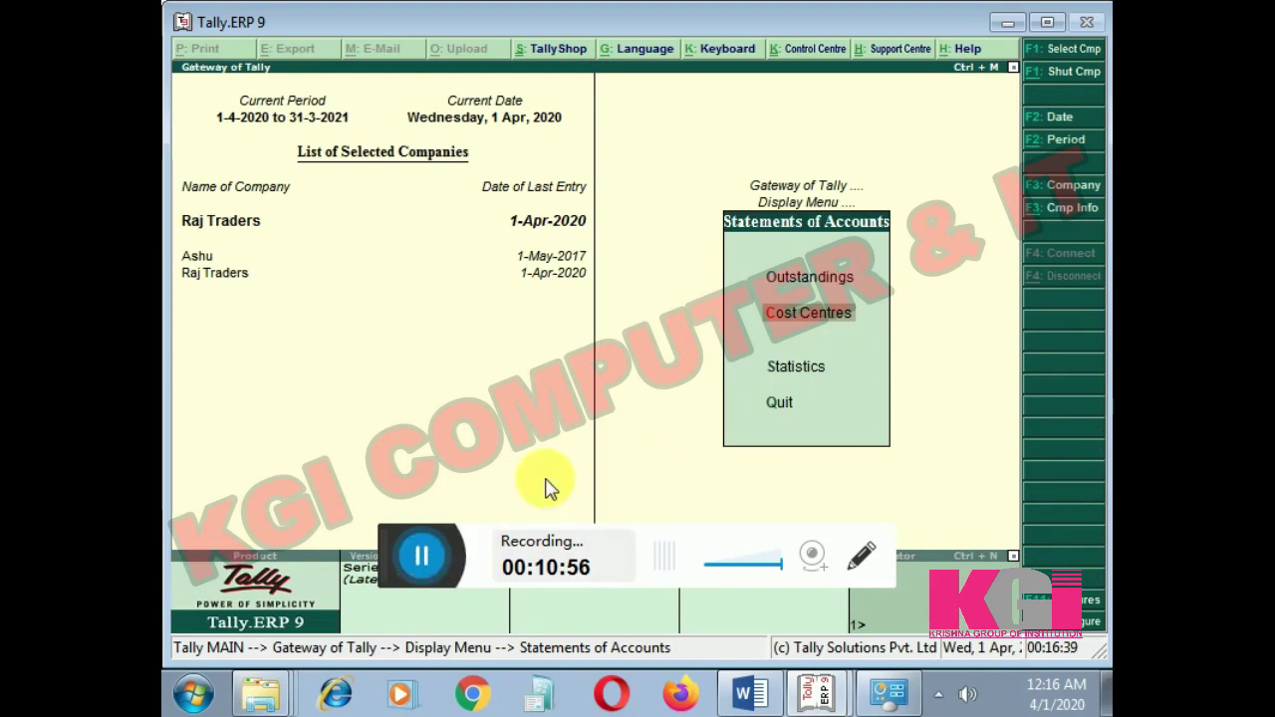
{"action": "key", "text": "Return"}
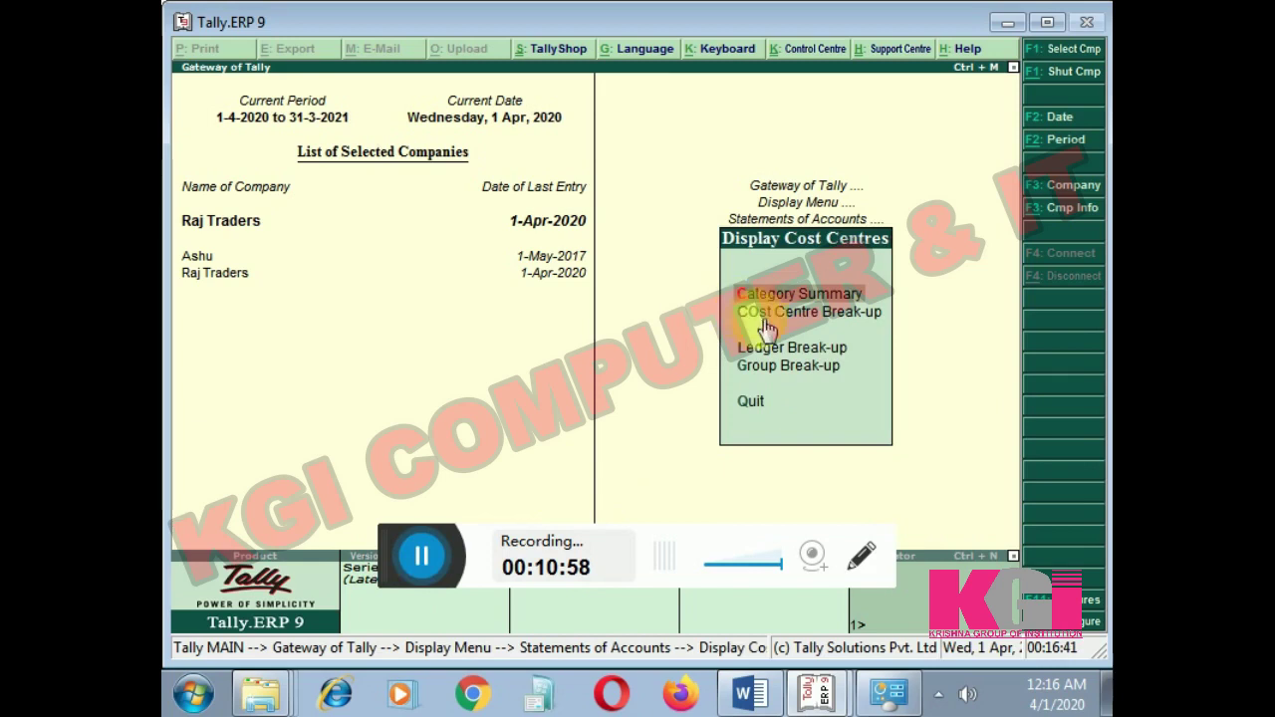